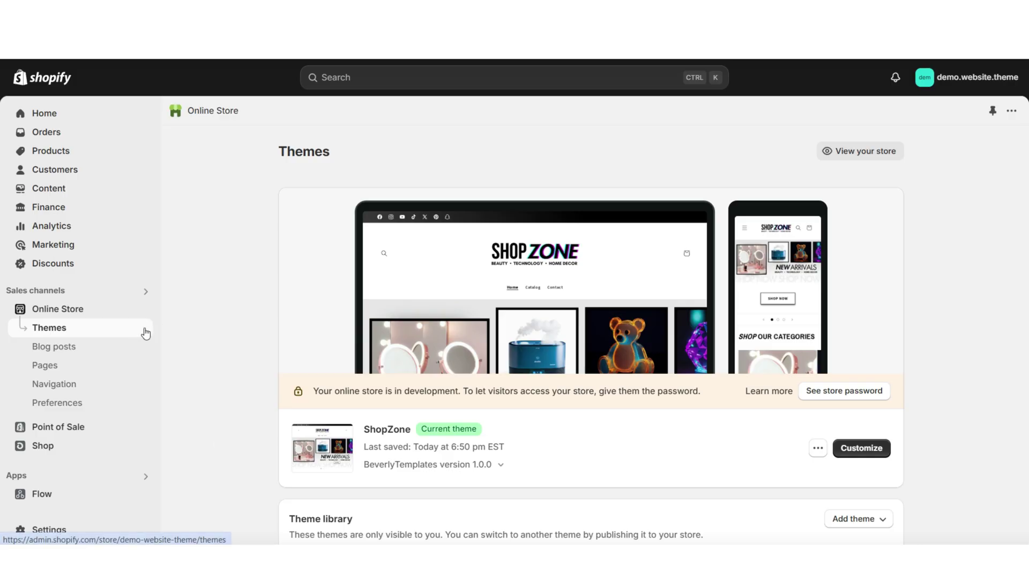
# Open the ShopZone theme for customizing and preview the home page in full-width view down to the bestsellers section
pyautogui.click(874, 455)
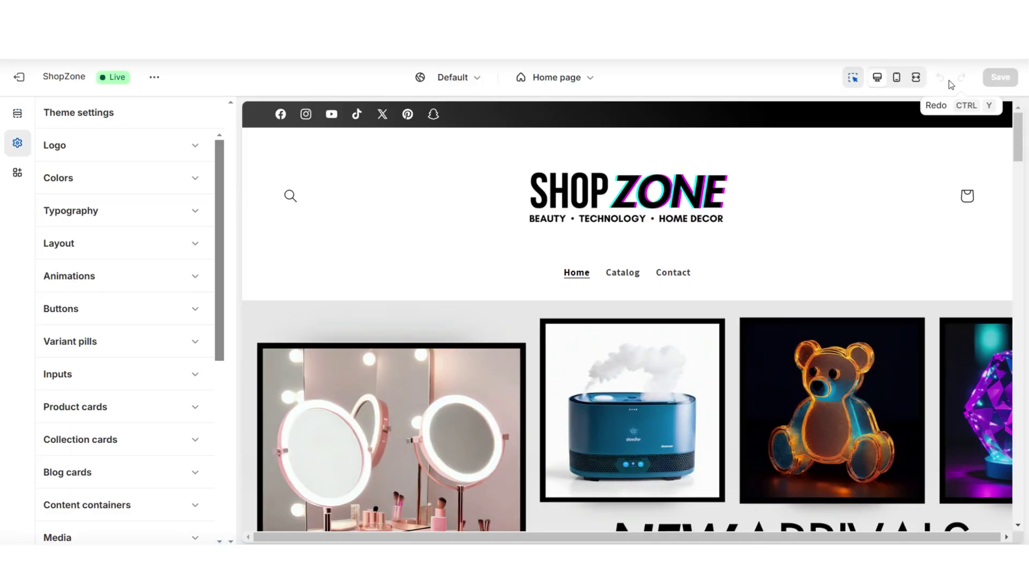
pyautogui.click(916, 77)
pyautogui.scroll(-20, 1022, 182)
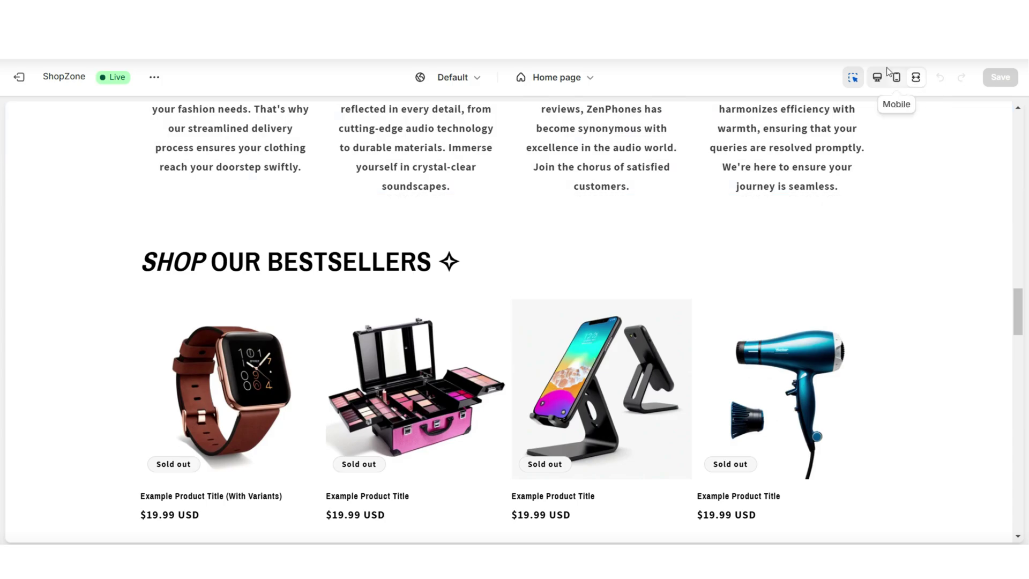
# Check the home page in mobile view, advance the bestsellers carousel and compare the section with the full-width view
pyautogui.click(896, 78)
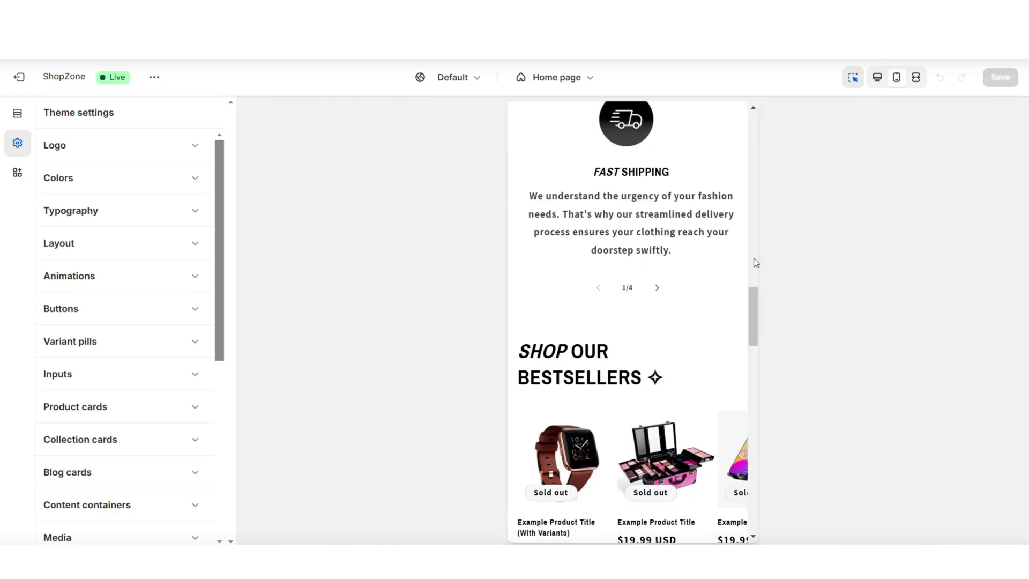
pyautogui.scroll(-3, 753, 258)
pyautogui.scroll(-10, 753, 258)
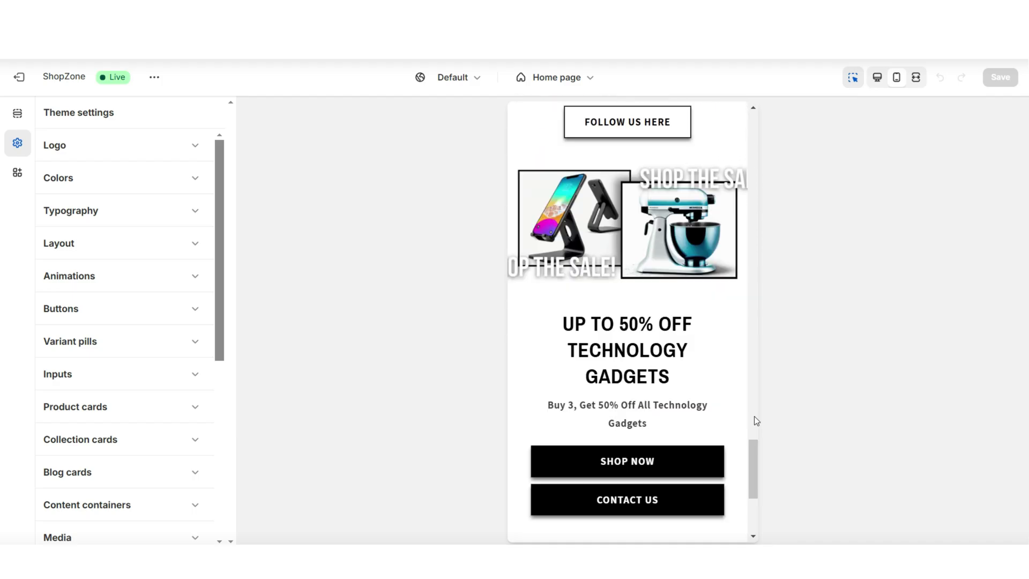
pyautogui.scroll(-1, 754, 415)
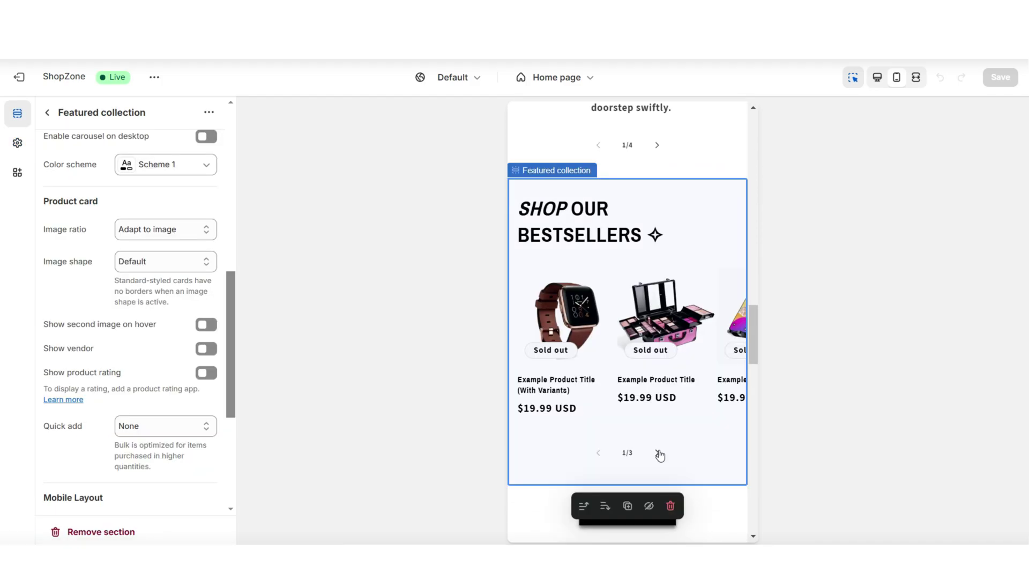
pyautogui.click(658, 452)
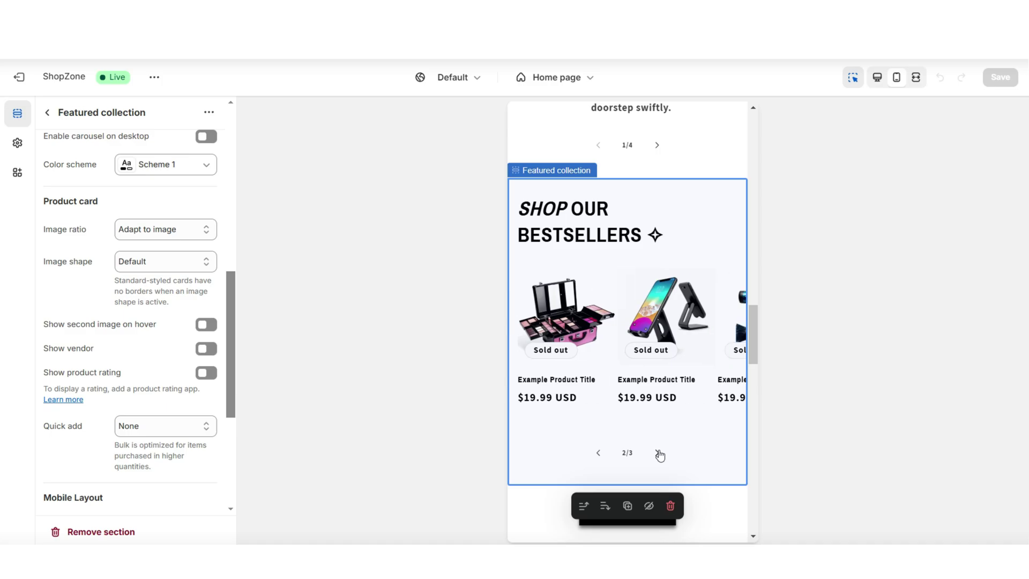
pyautogui.click(916, 78)
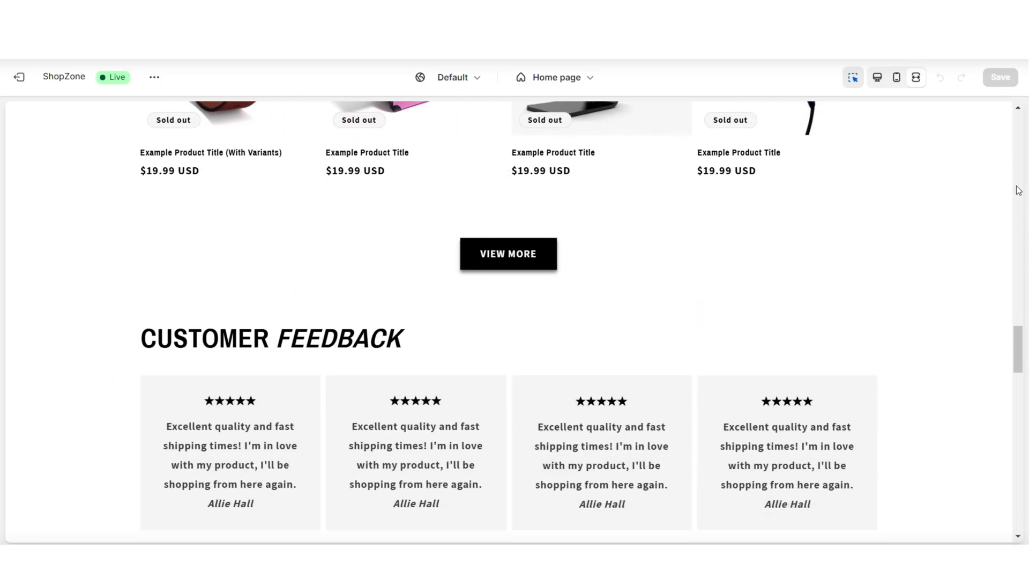
pyautogui.click(898, 77)
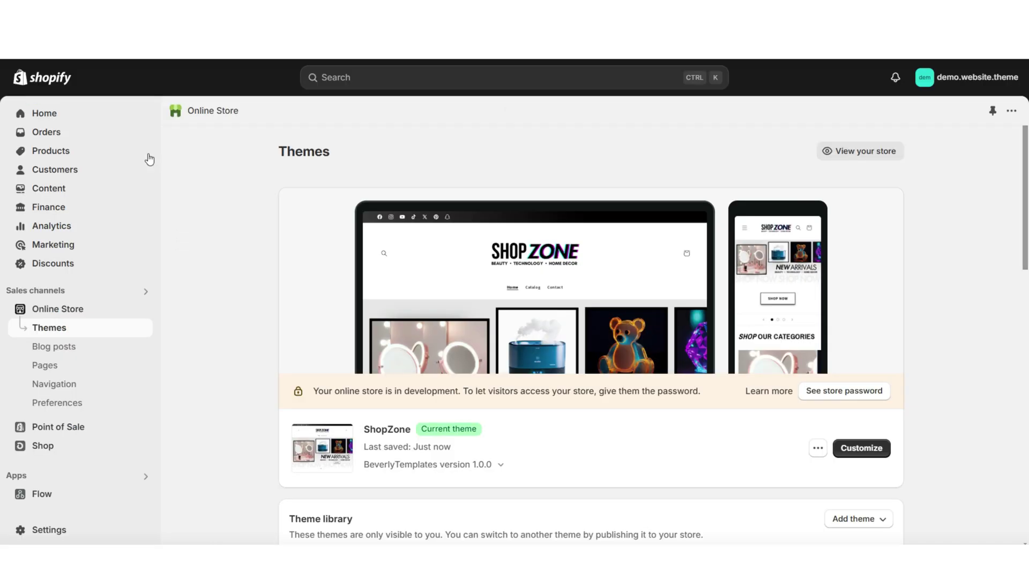
# Create and save a new product collection titled "Bestsellers"
pyautogui.click(107, 155)
pyautogui.click(140, 172)
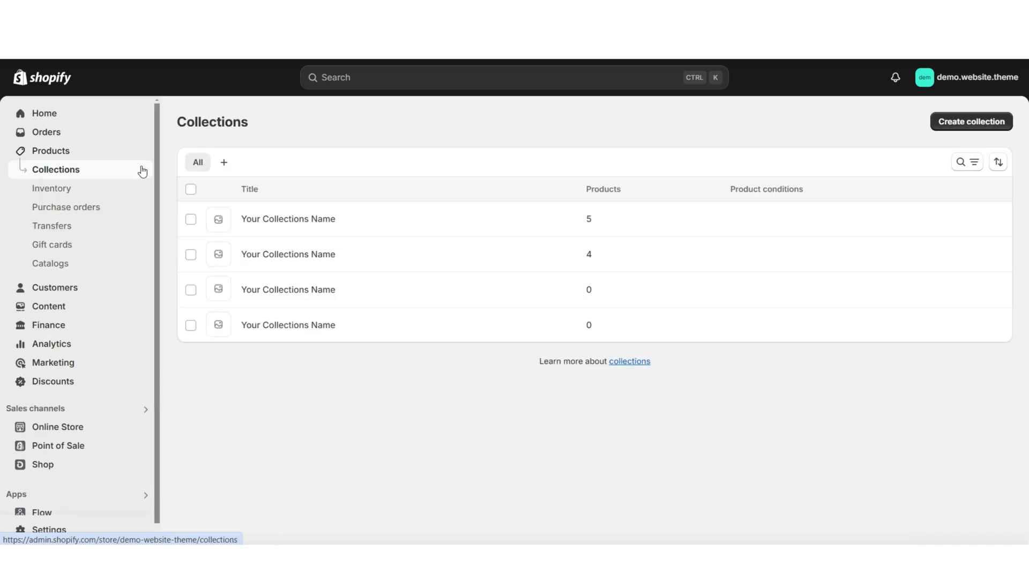
pyautogui.click(948, 124)
pyautogui.click(506, 188)
pyautogui.write('Bestsellers')
pyautogui.click(303, 175)
pyautogui.scroll(-1, 317, 220)
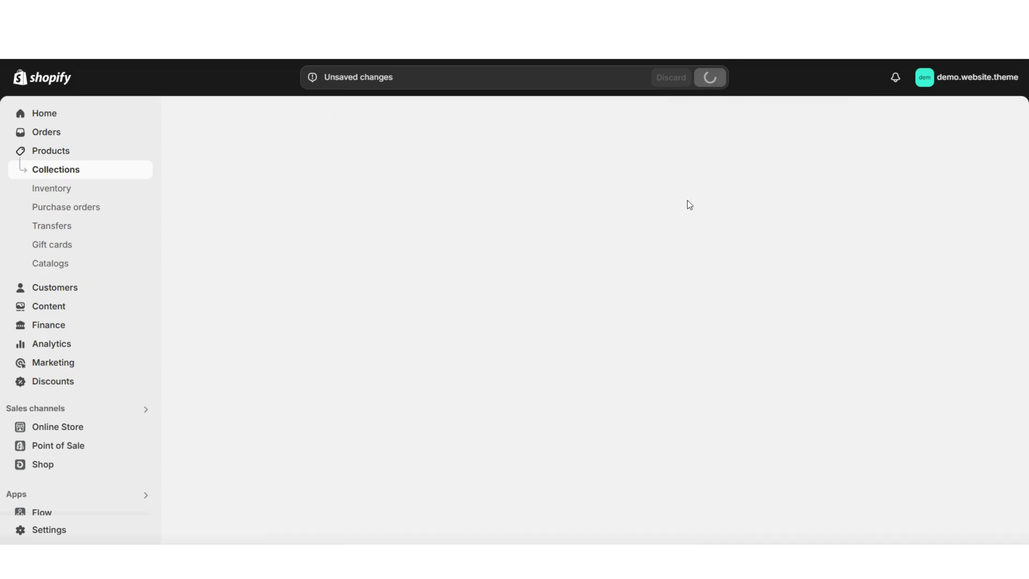
# Add the makeup case, phone stand, hair dryer and brown smartwatch (With Variants) products to the Bestsellers collection
pyautogui.scroll(-4, 687, 201)
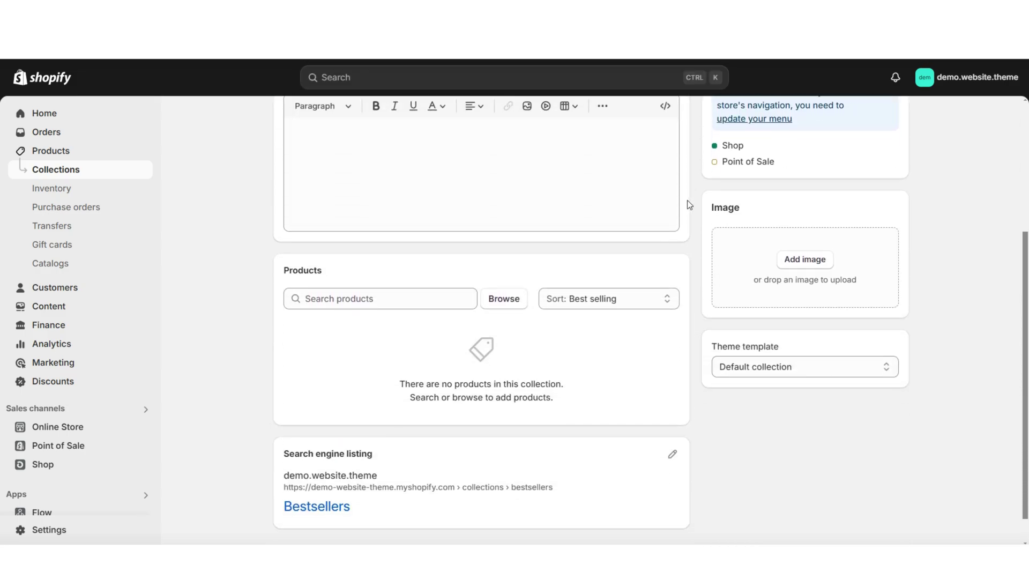
pyautogui.click(493, 303)
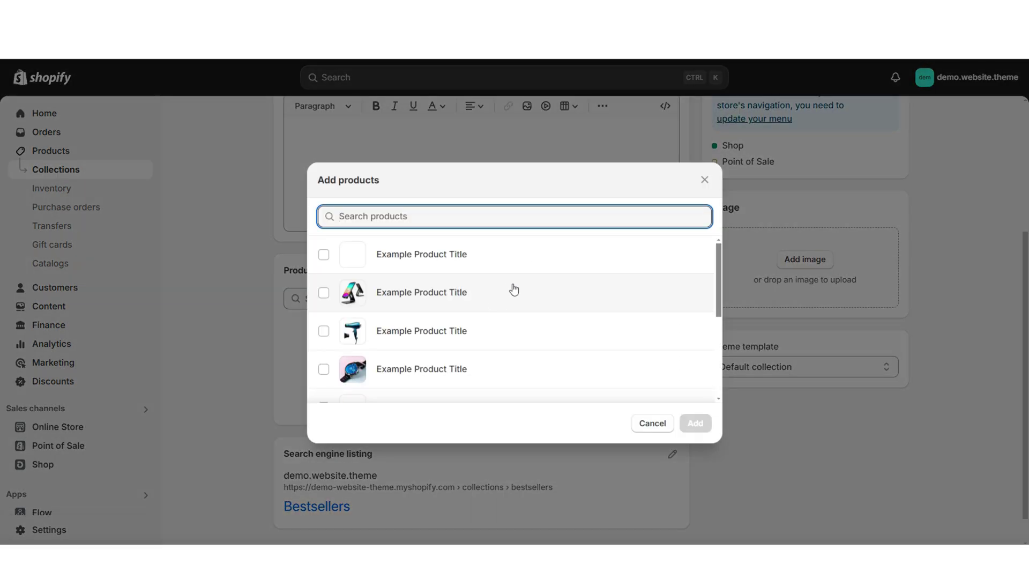
pyautogui.scroll(-1, 712, 252)
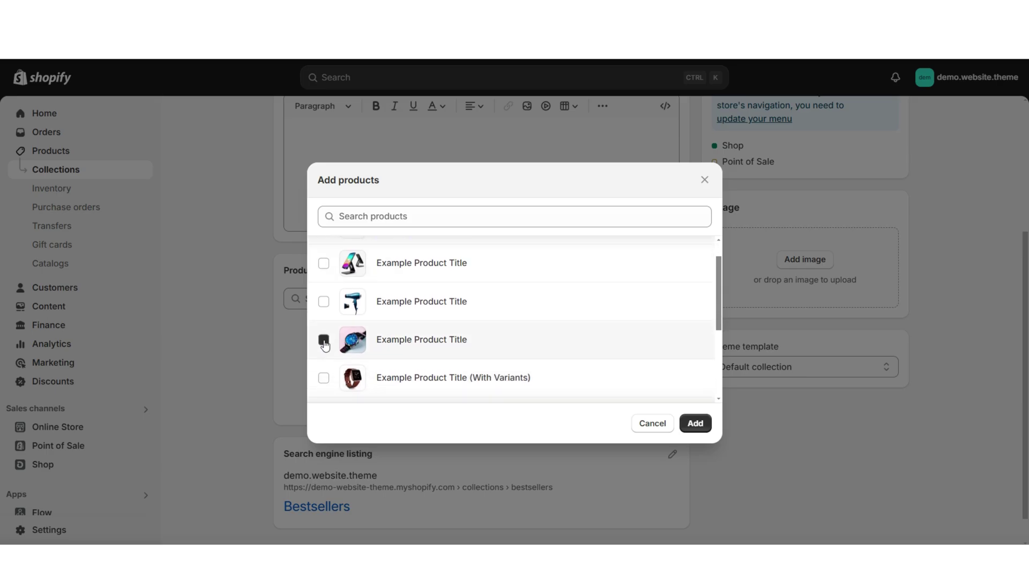
pyautogui.scroll(1, 321, 375)
pyautogui.click(324, 263)
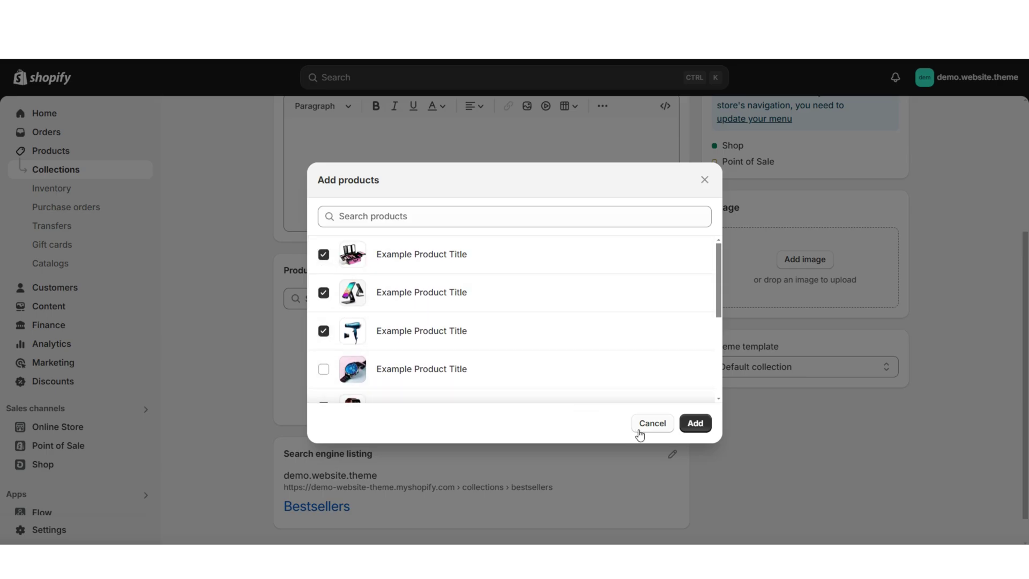
pyautogui.click(686, 421)
# Set the collection's sorting to Manually and reorder the products as smartwatch, makeup case, phone stand, hair dryer
pyautogui.scroll(-1, 683, 311)
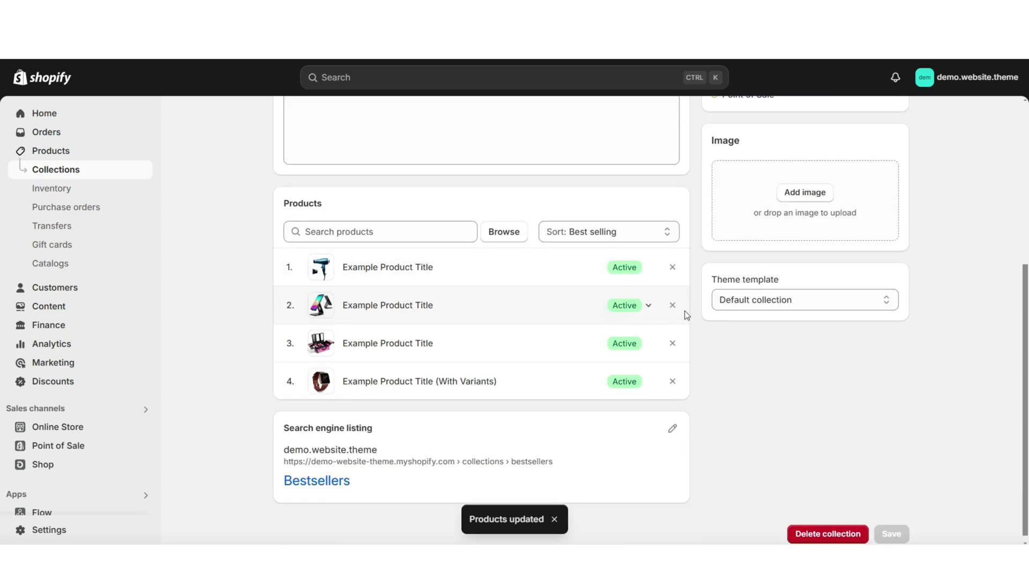
pyautogui.click(624, 241)
pyautogui.click(606, 364)
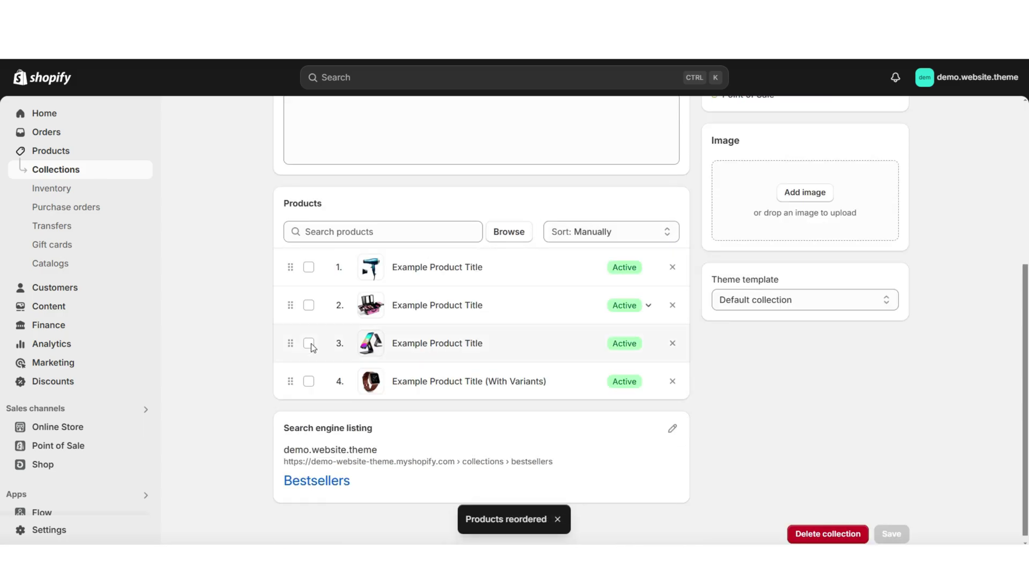
pyautogui.moveTo(290, 383)
pyautogui.mouseDown()
pyautogui.moveTo(291, 277)
pyautogui.moveTo(292, 363)
pyautogui.moveTo(279, 377)
pyautogui.mouseUp()
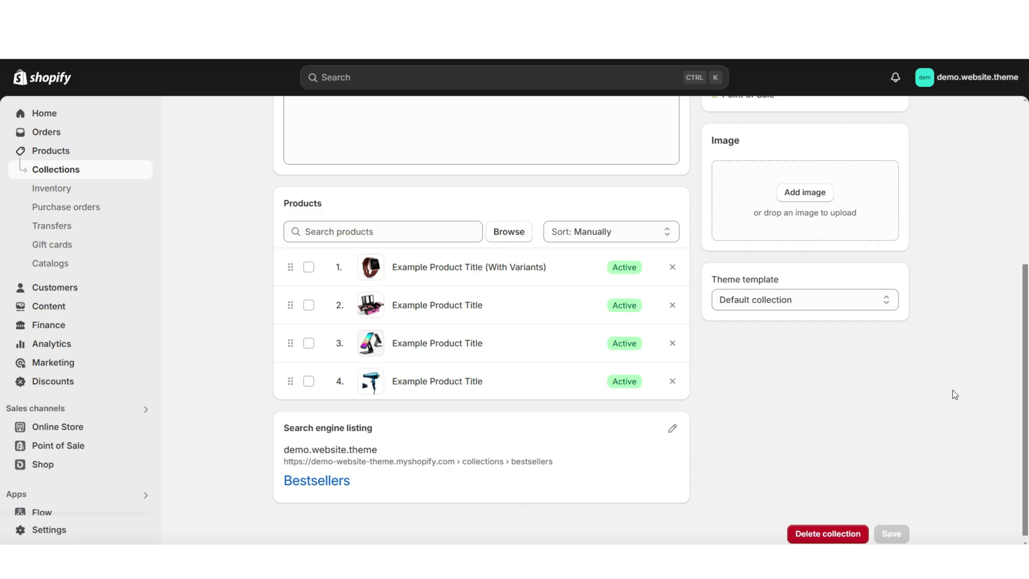
pyautogui.scroll(1, 697, 386)
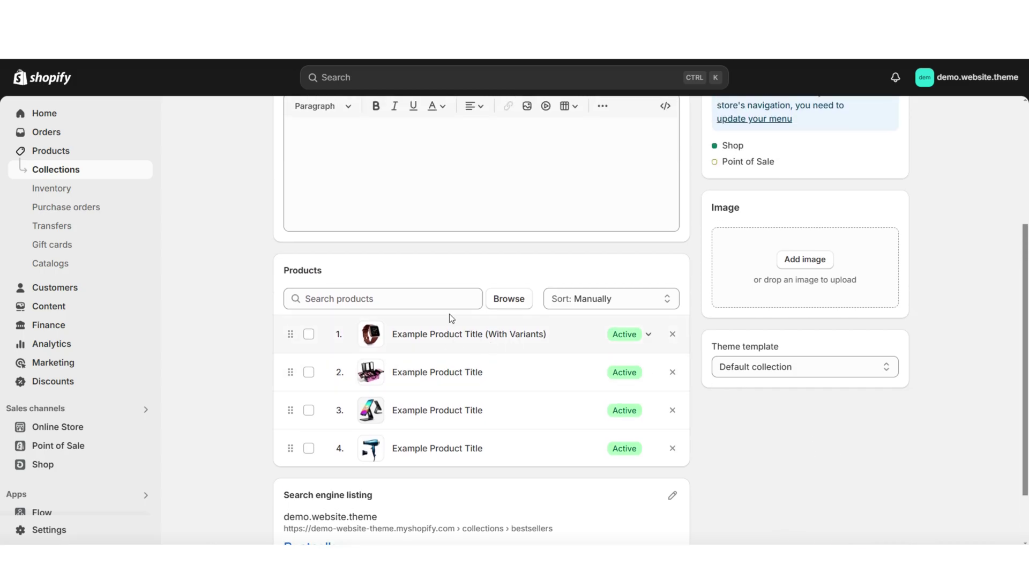
pyautogui.scroll(4, 449, 313)
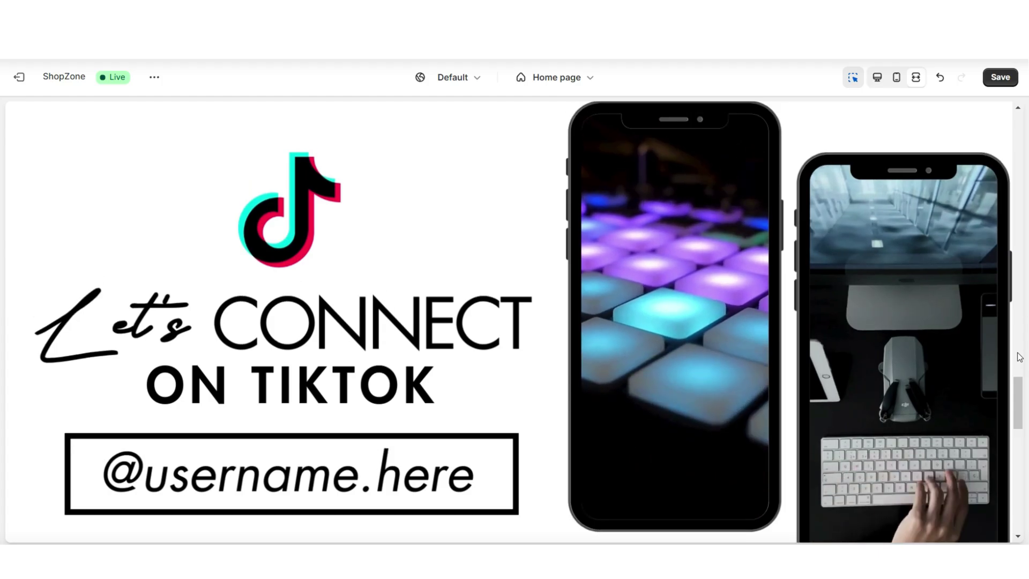
# Add a Featured collection section to the home page directly above the Customer Feedback section
pyautogui.click(1019, 358)
pyautogui.moveTo(1019, 358); pyautogui.dragTo(1022, 329)
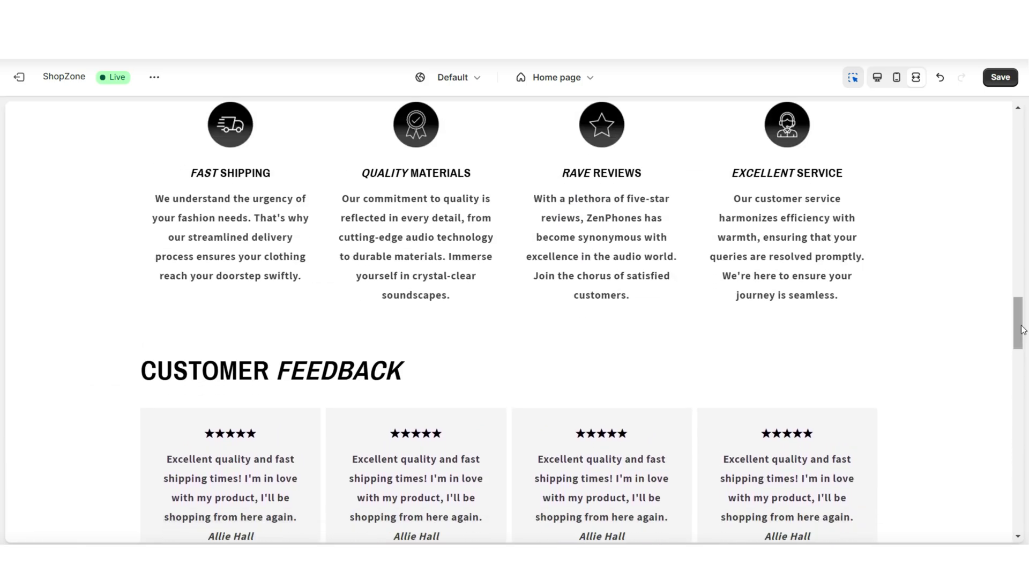
pyautogui.click(509, 329)
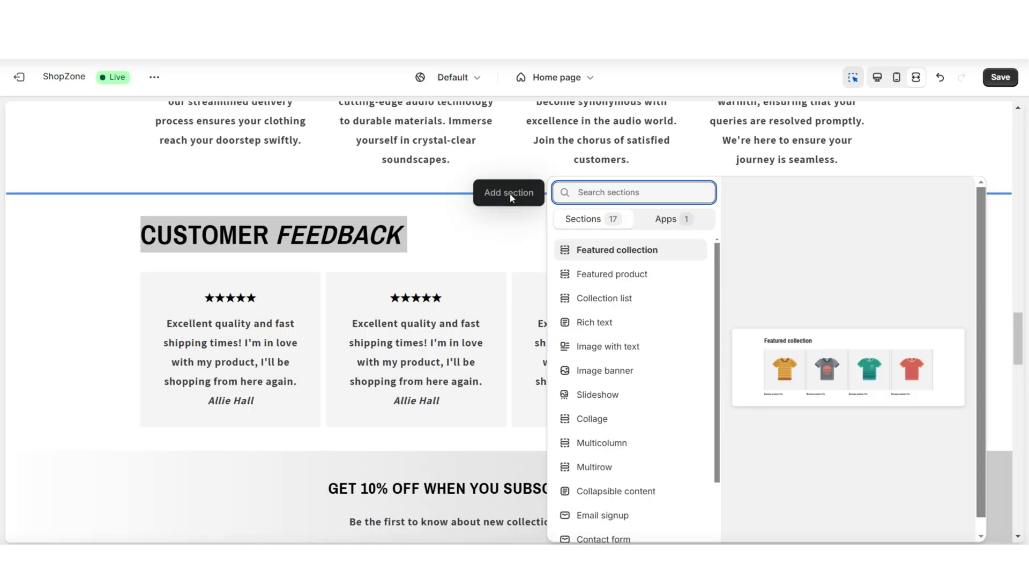
pyautogui.click(663, 253)
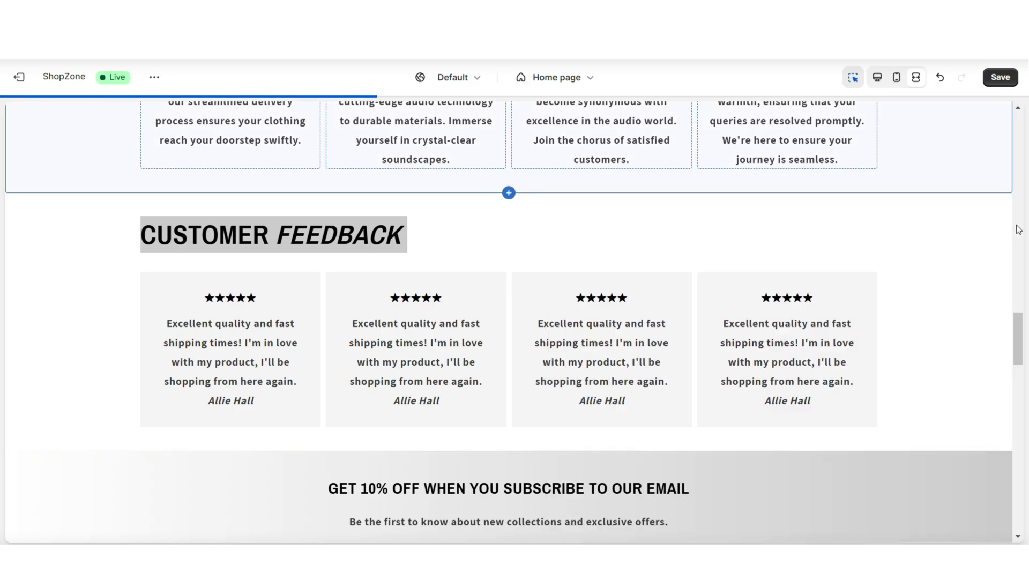
# Show the mobile preview and replace the featured collection heading with "SHOP OUR BESTSELLERS ✧", with SHOP in italics
pyautogui.click(897, 83)
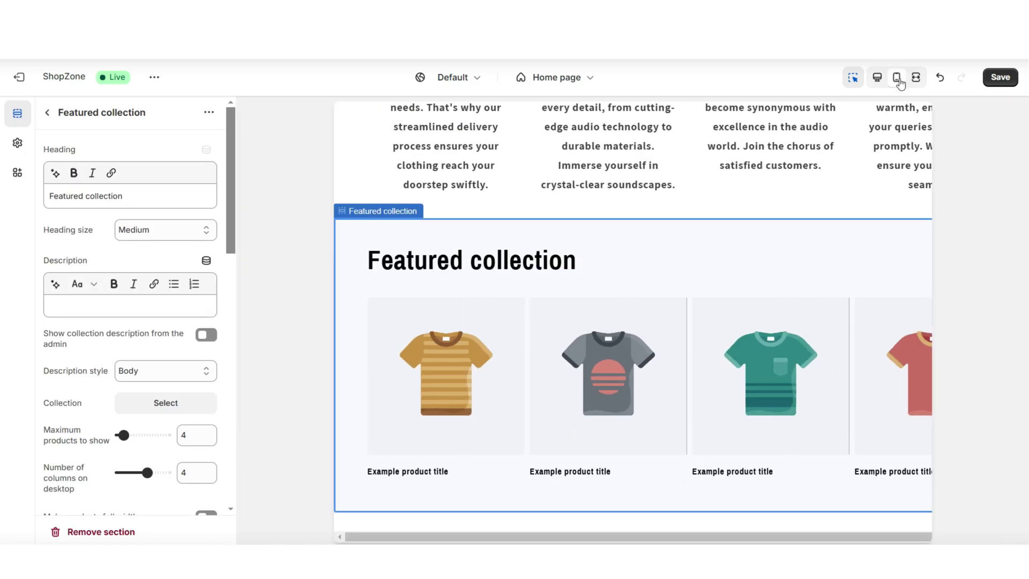
pyautogui.moveTo(128, 196); pyautogui.dragTo(42, 207)
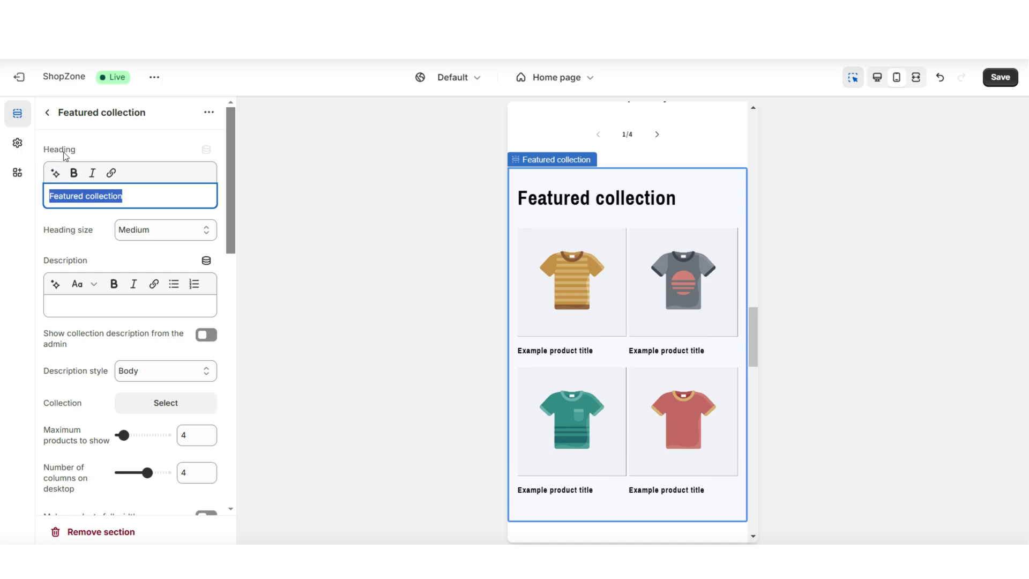
pyautogui.rightClick(94, 196)
pyautogui.click(143, 278)
# Assign the Bestsellers collection to the featured collection section and check its products in the mobile preview
pyautogui.scroll(-1, 661, 159)
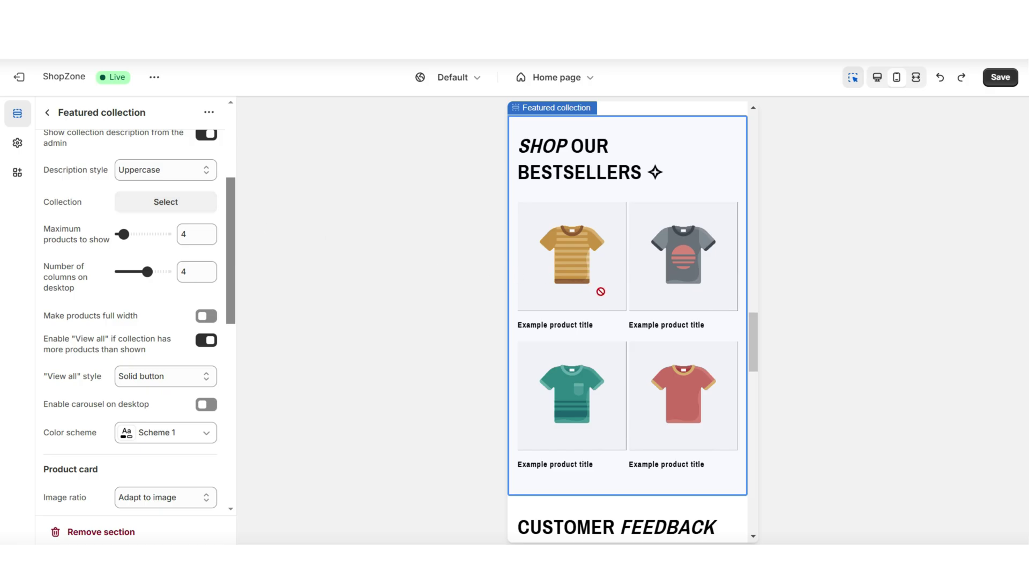
pyautogui.click(190, 206)
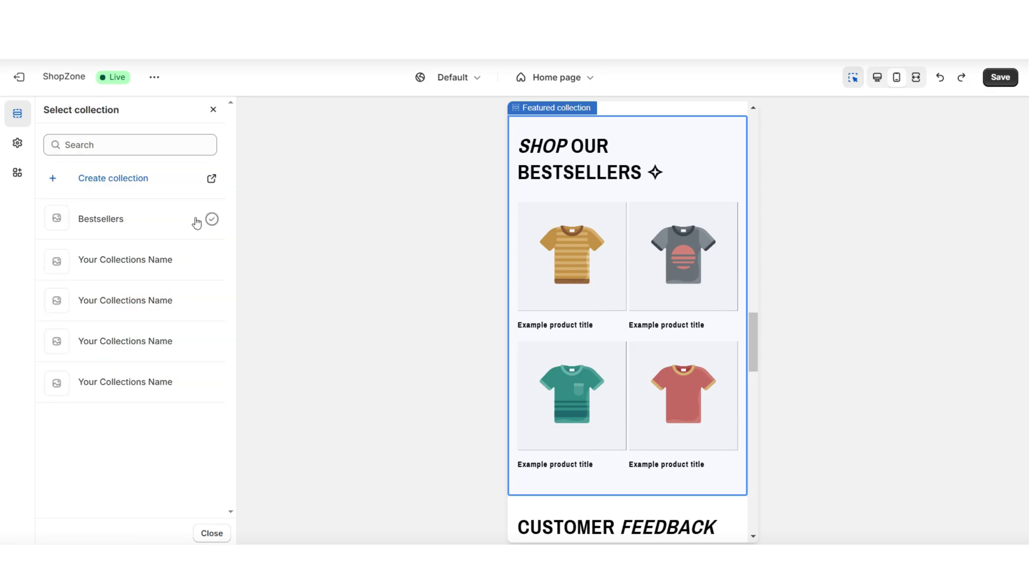
pyautogui.click(209, 219)
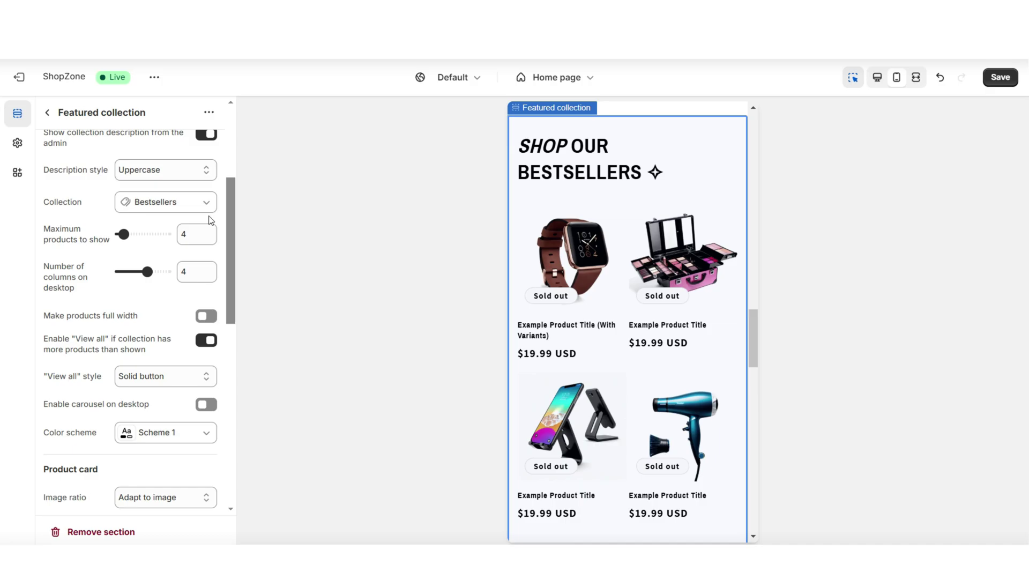
pyautogui.scroll(-1, 210, 219)
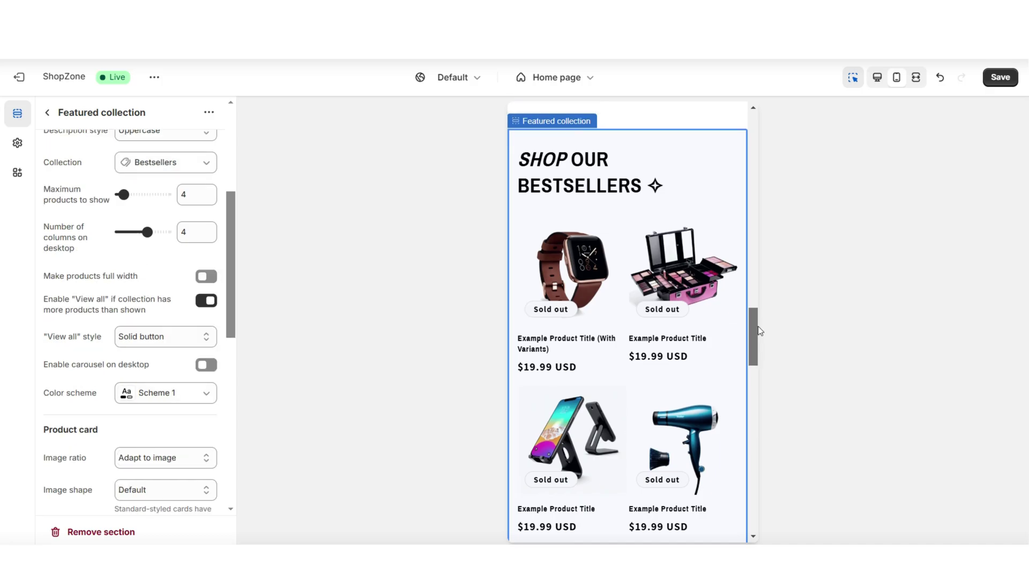
pyautogui.scroll(-3, 758, 332)
pyautogui.scroll(1, 757, 339)
pyautogui.scroll(2, 757, 339)
# Try a 1 column mobile layout for the featured collection and review its products in the preview
pyautogui.moveTo(231, 208); pyautogui.dragTo(229, 385)
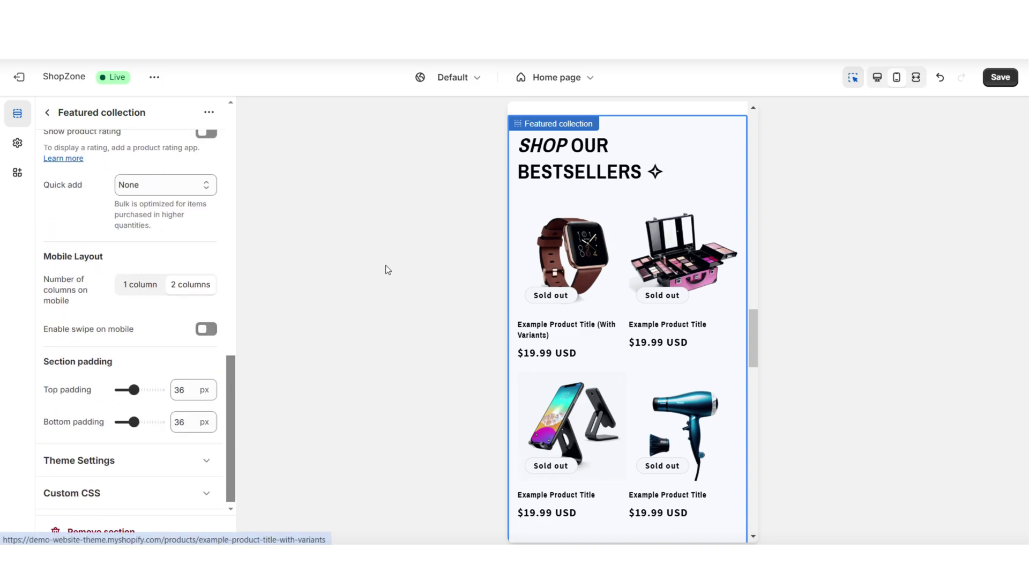
pyautogui.click(134, 290)
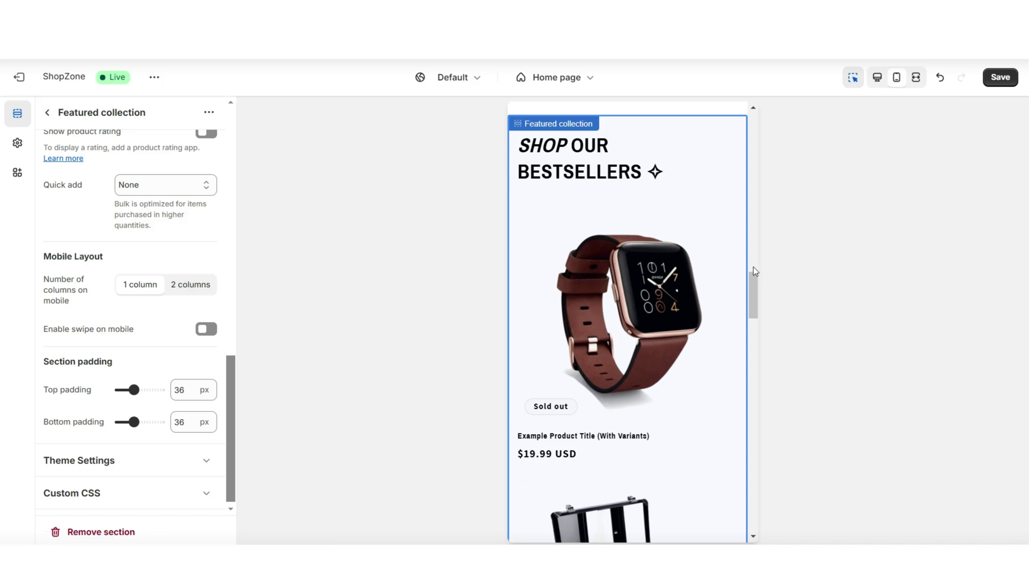
pyautogui.scroll(-4, 753, 267)
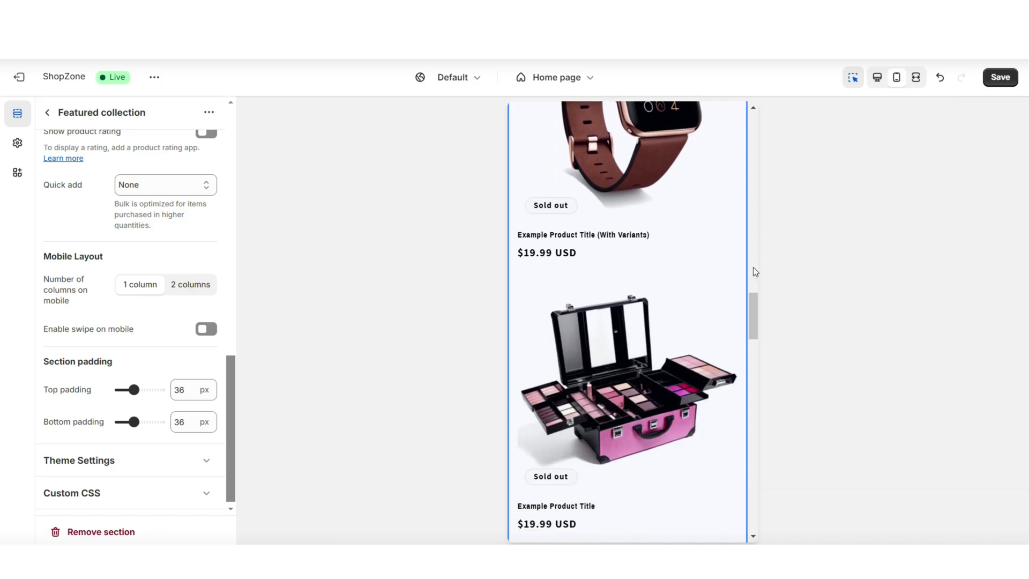
pyautogui.scroll(3, 753, 266)
pyautogui.scroll(3, 753, 267)
pyautogui.scroll(-4, 755, 268)
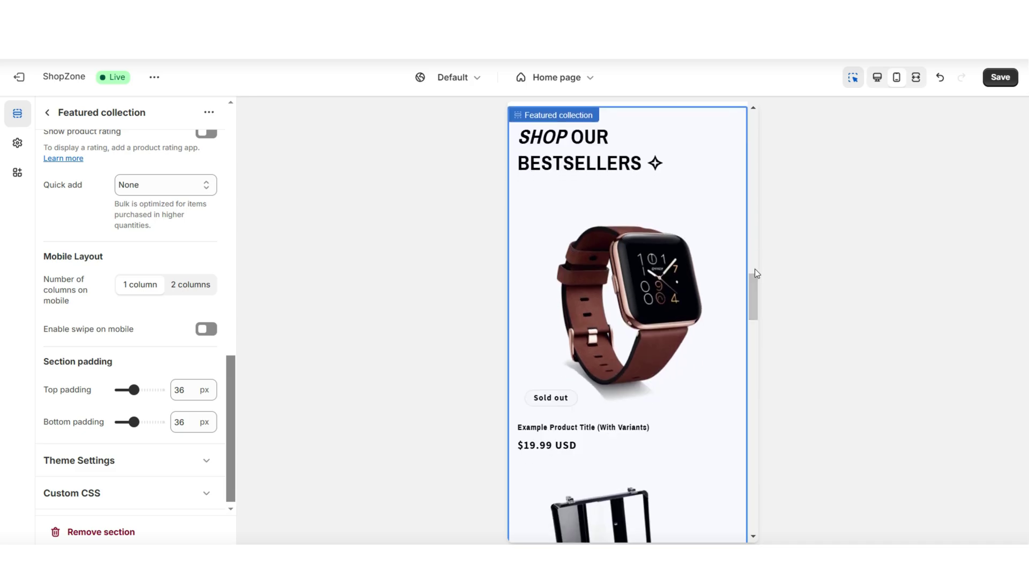
pyautogui.scroll(-8, 754, 272)
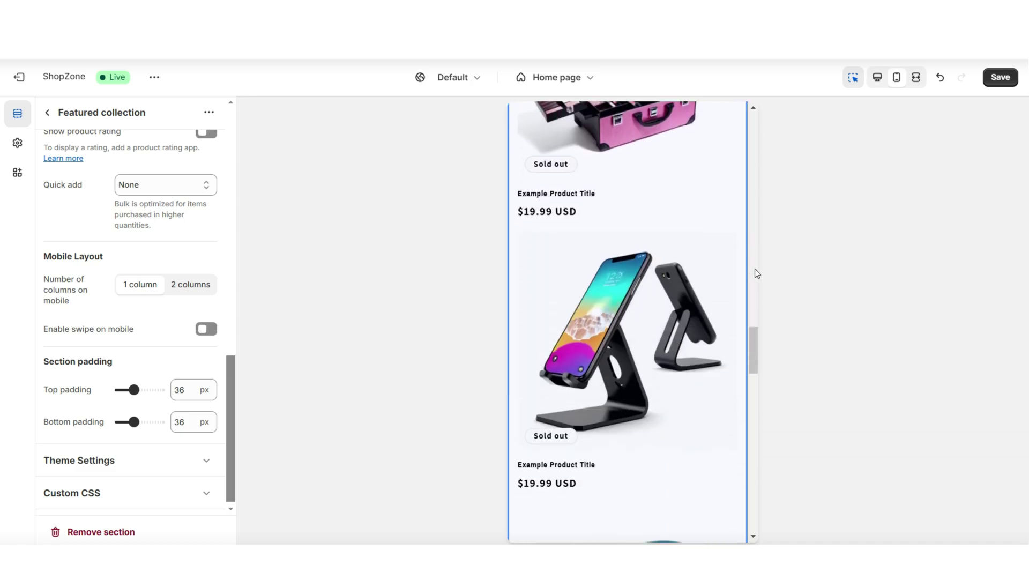
pyautogui.scroll(-5, 754, 269)
pyautogui.scroll(10, 754, 268)
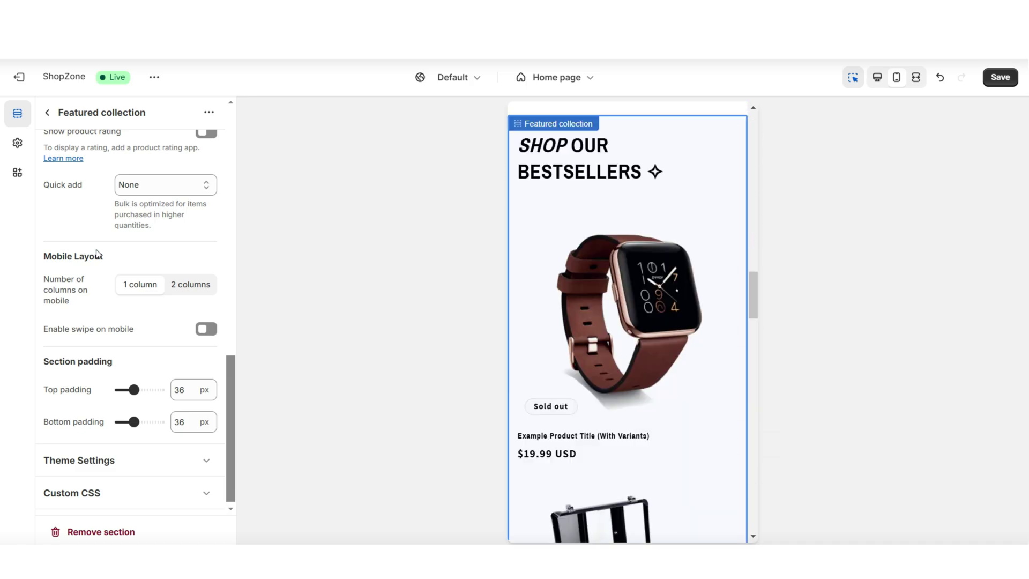
# Set the featured collection's mobile layout to 2 columns and enable swipe on mobile
pyautogui.click(187, 286)
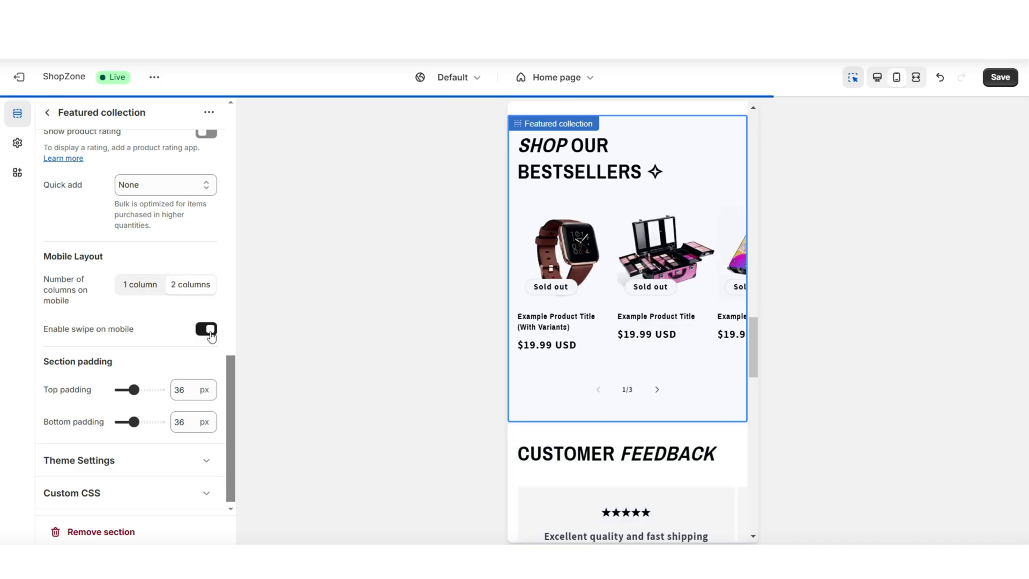
# Page through the products of the swipeable featured collection in the mobile preview and return to the first ones
pyautogui.click(658, 389)
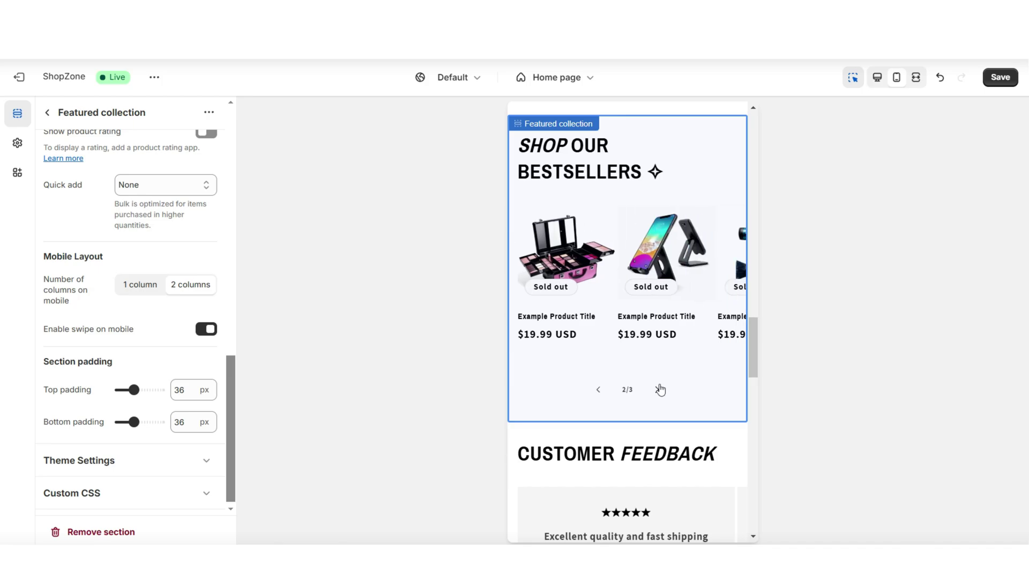
pyautogui.click(660, 389)
pyautogui.scroll(1, 660, 390)
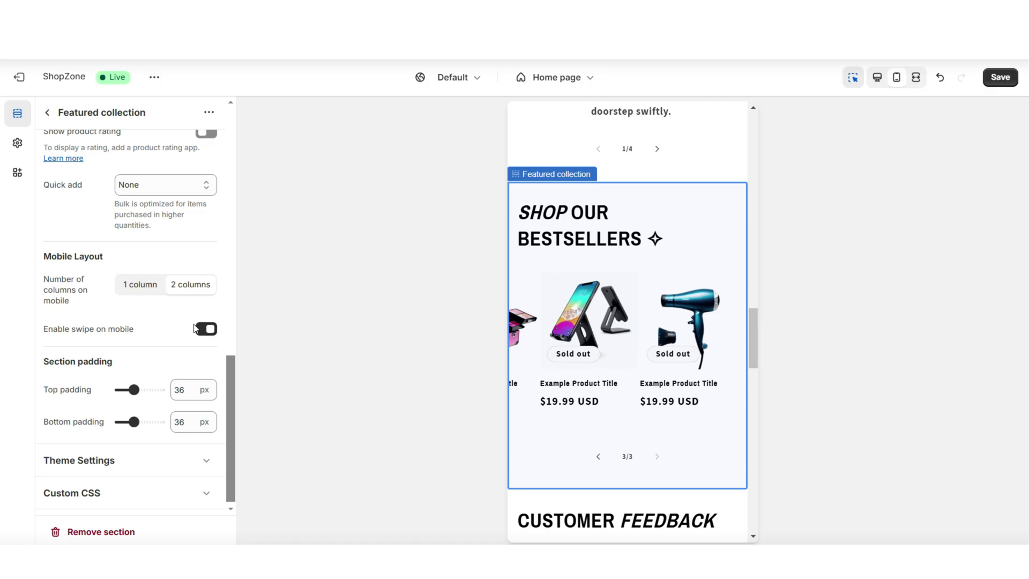
pyautogui.click(598, 455)
pyautogui.click(599, 456)
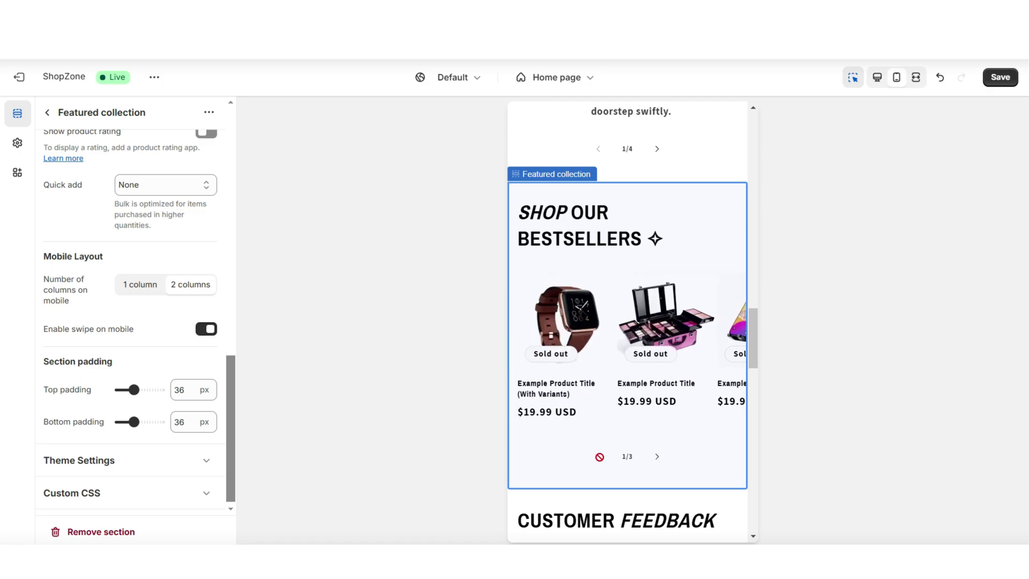
# Review the home page with the bestsellers section in the full-width preview and again in the mobile preview
pyautogui.click(915, 77)
pyautogui.scroll(-5, 1019, 337)
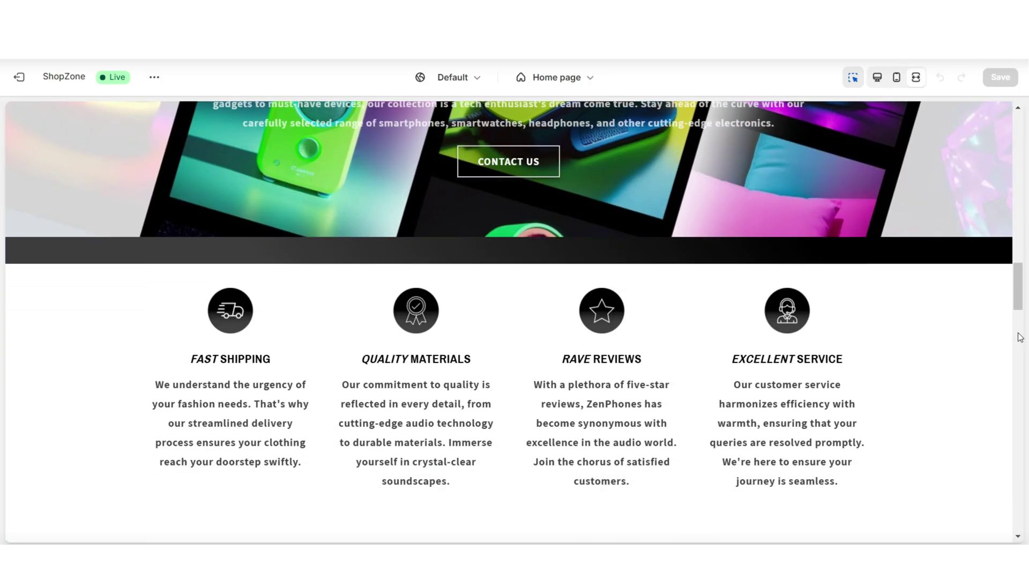
pyautogui.scroll(-3, 1018, 336)
pyautogui.click(895, 77)
pyautogui.scroll(-3, 754, 325)
pyautogui.scroll(-2, 754, 325)
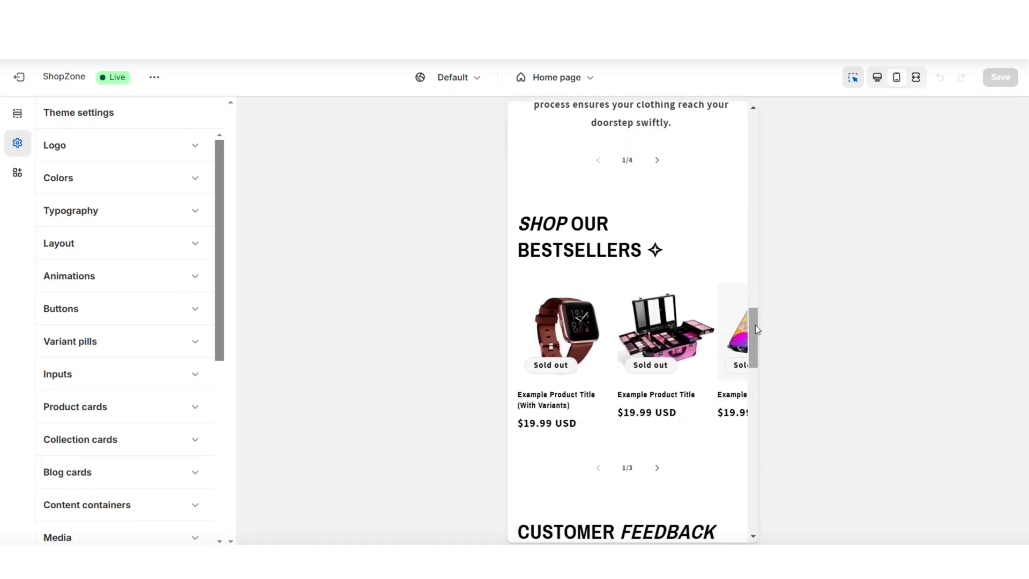
pyautogui.scroll(-4, 754, 324)
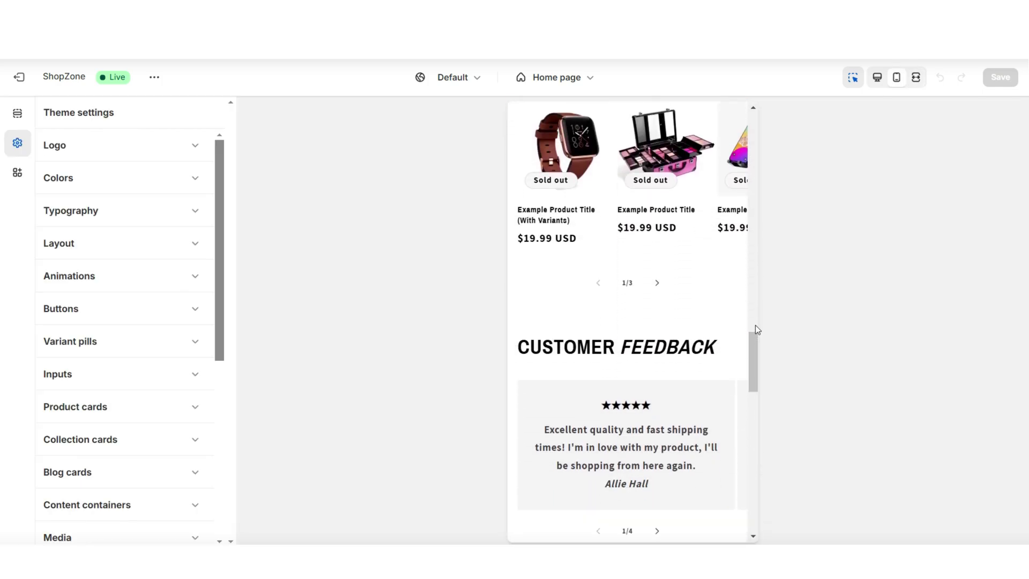
pyautogui.scroll(6, 754, 324)
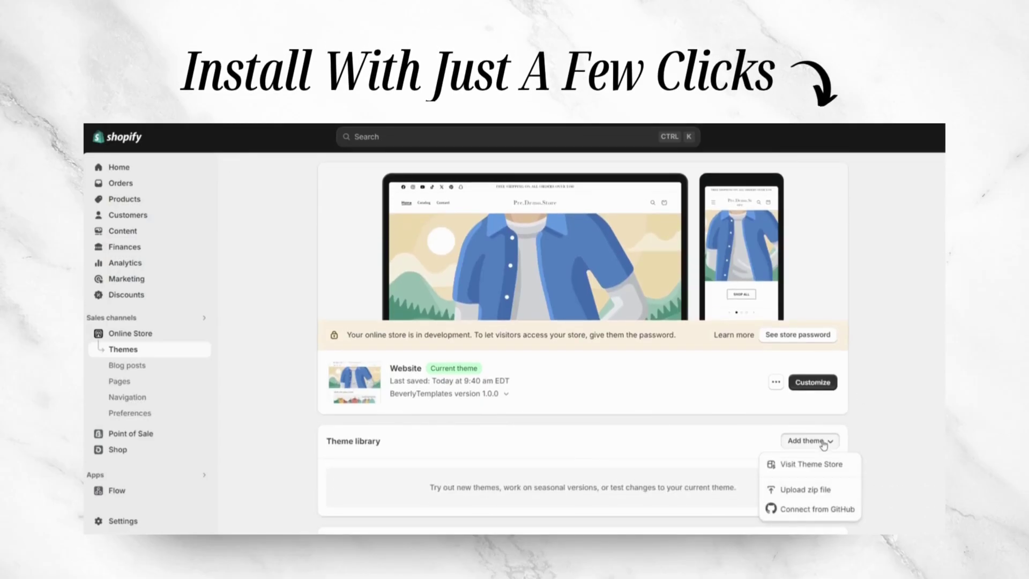
# Open the upload dialog for adding a theme zip file to the theme library
pyautogui.click(826, 492)
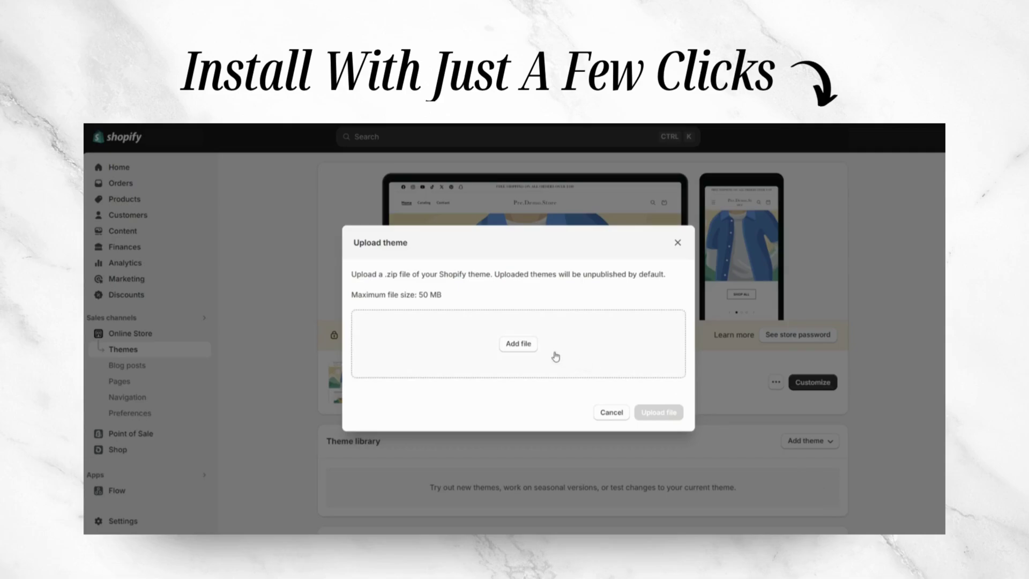
# Review the example cart page in the full-width and mobile previews, from the shipping notice to the recommended products
pyautogui.scroll(-3, 868, 425)
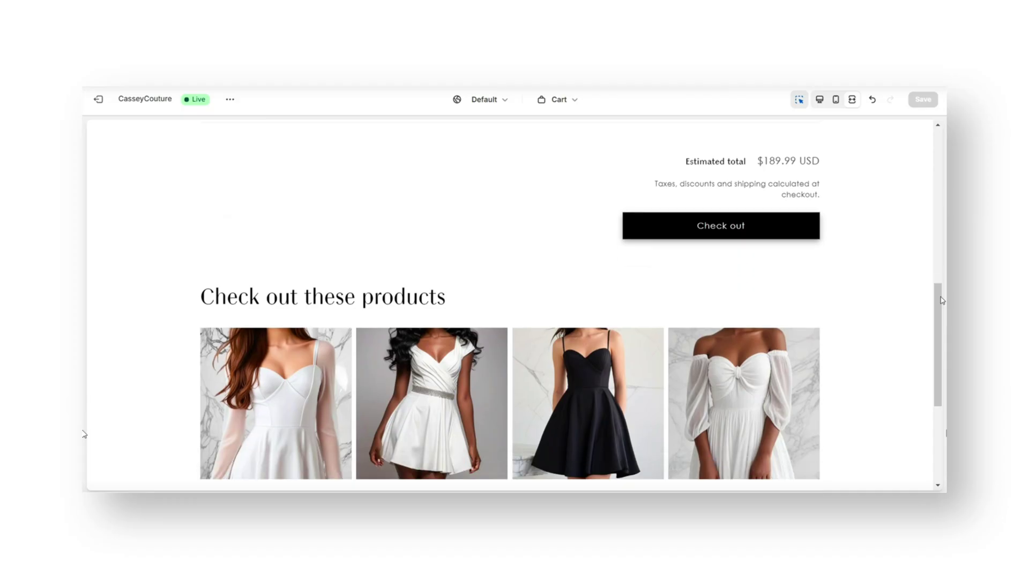
pyautogui.scroll(-1, 942, 300)
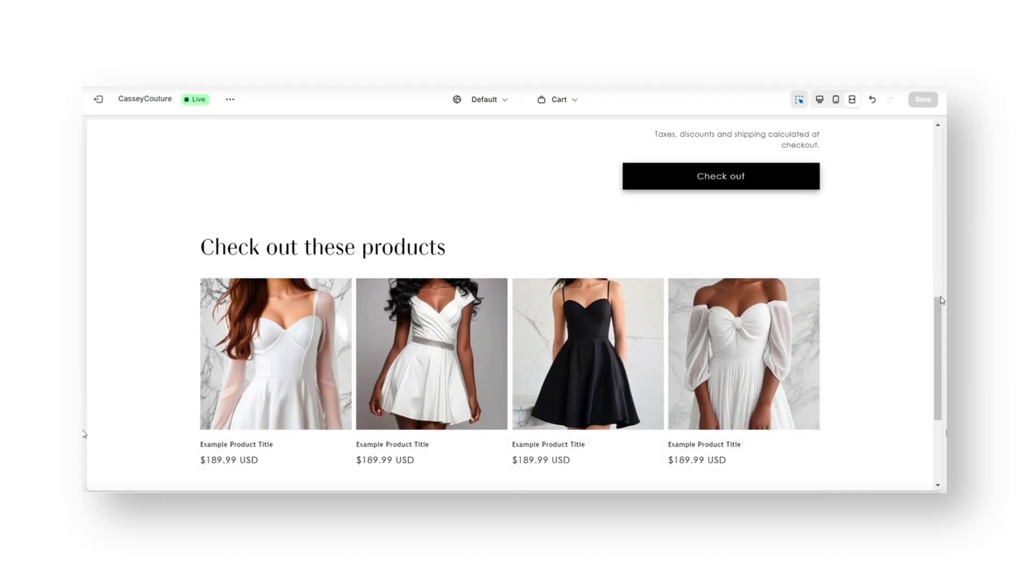
pyautogui.scroll(-3, 941, 300)
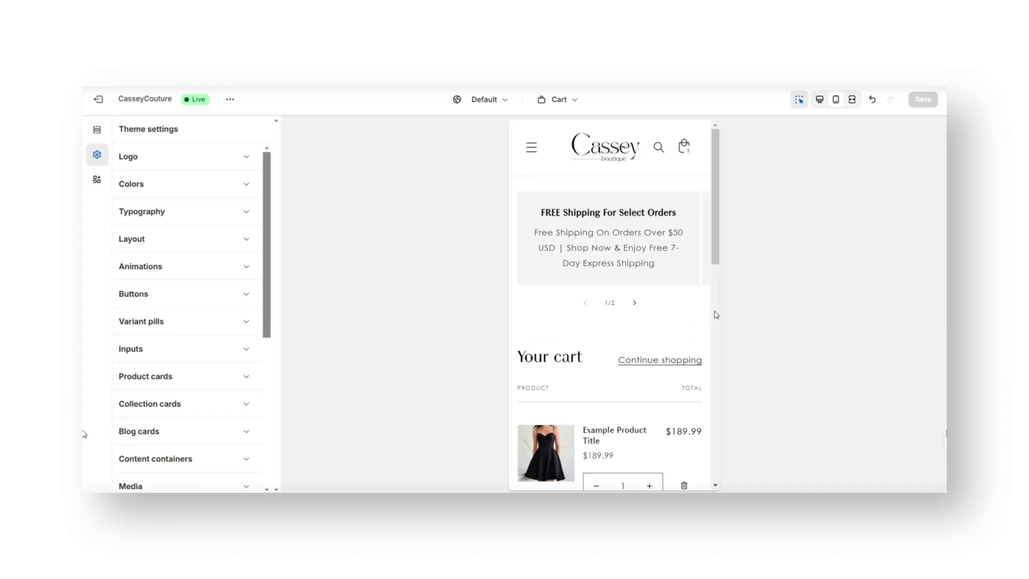
pyautogui.scroll(-3, 715, 315)
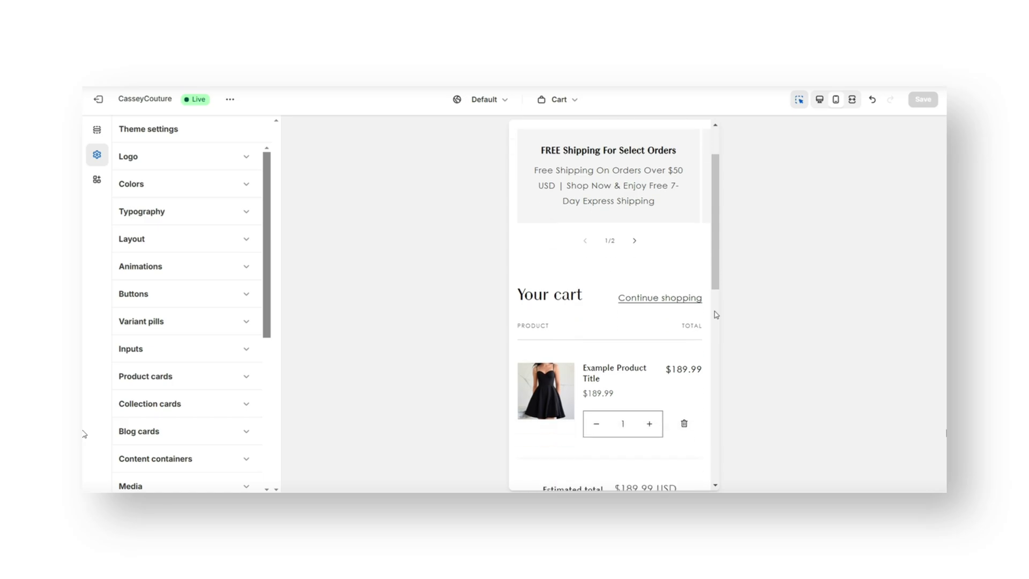
pyautogui.scroll(-2, 716, 315)
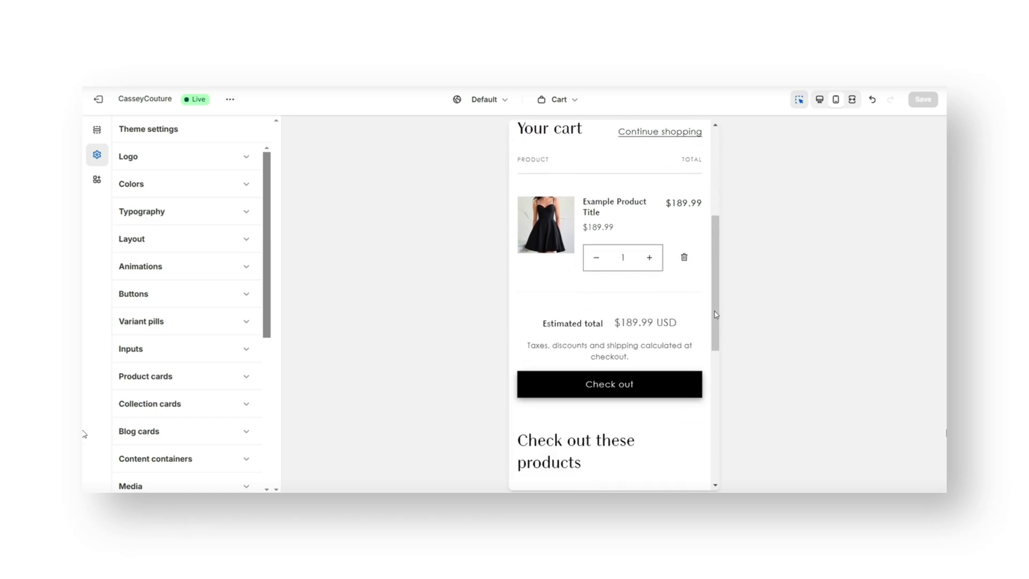
pyautogui.scroll(-4, 715, 314)
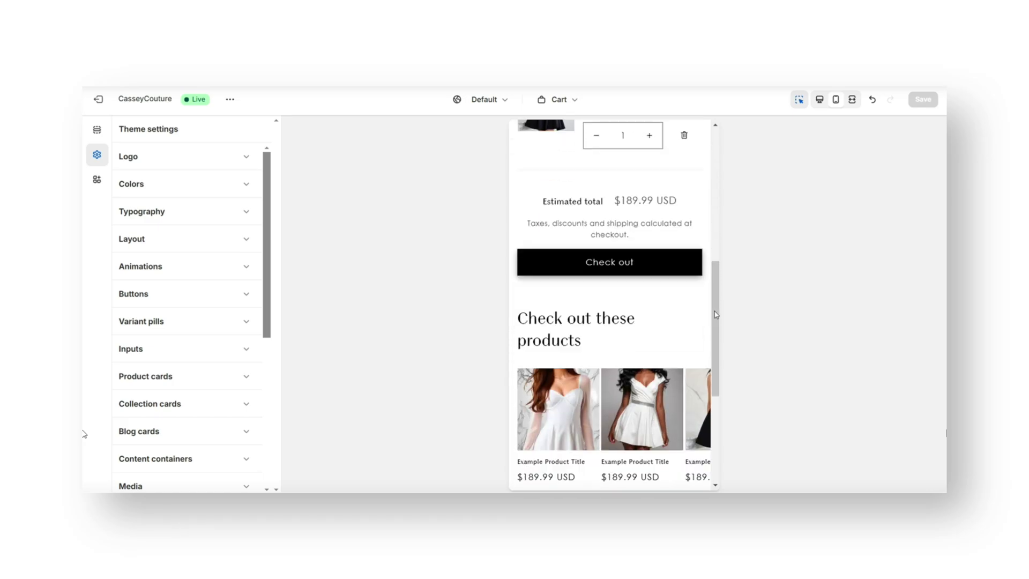
pyautogui.scroll(-1, 717, 328)
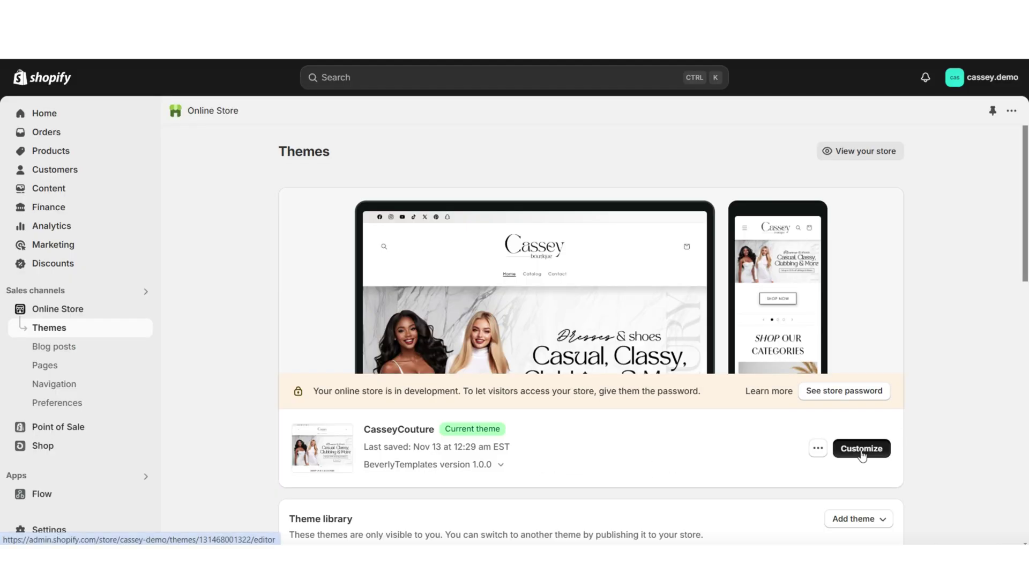
# Open the CasseyCouture theme for customizing and go to its cart page in the preview
pyautogui.click(862, 450)
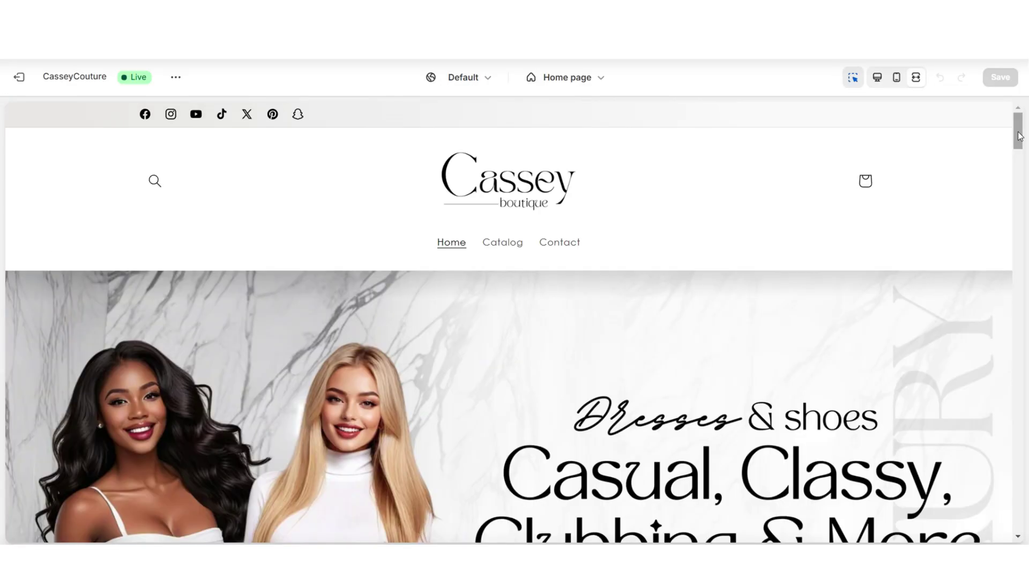
pyautogui.scroll(-3, 1020, 136)
pyautogui.scroll(3, 868, 119)
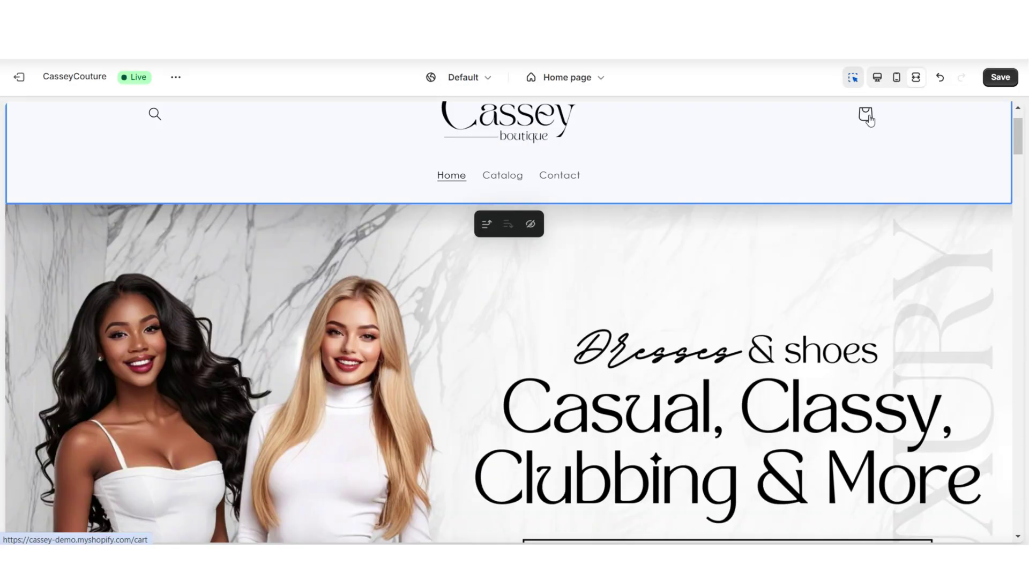
pyautogui.click(868, 118)
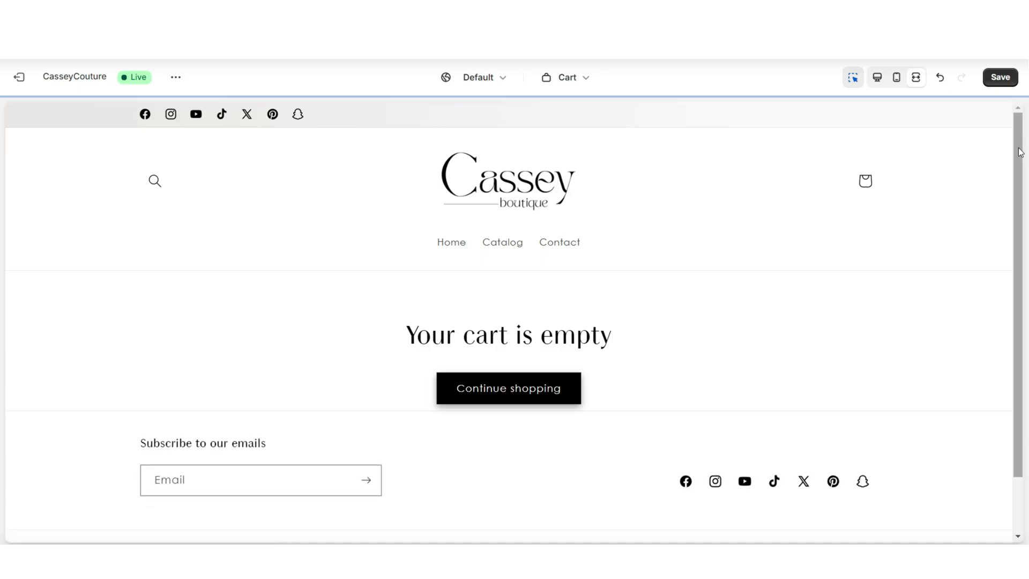
pyautogui.scroll(-2, 1018, 162)
pyautogui.scroll(3, 1018, 182)
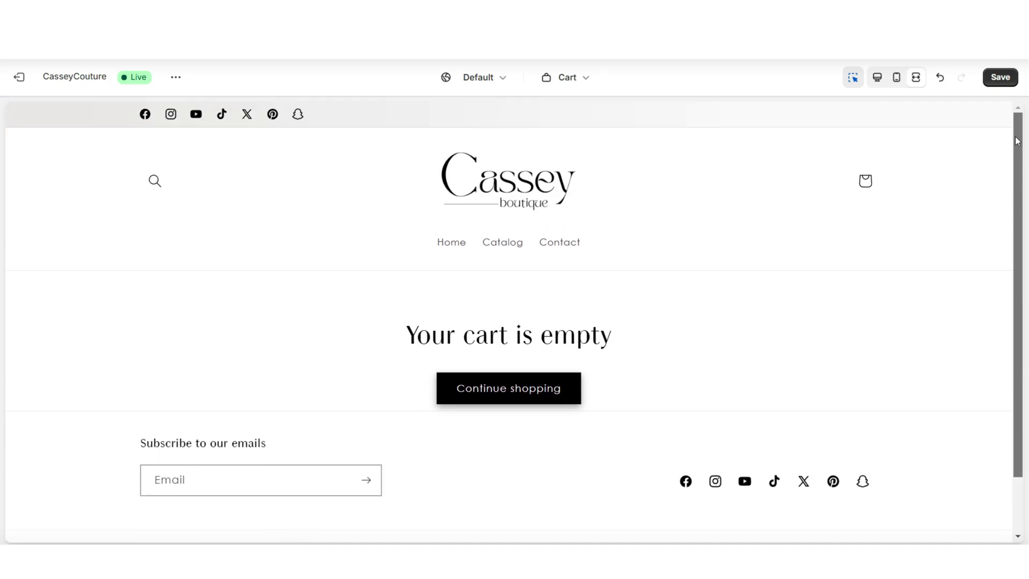
# Show the cart page in the mobile preview and add a Multicolumn section to the template below the header
pyautogui.click(877, 80)
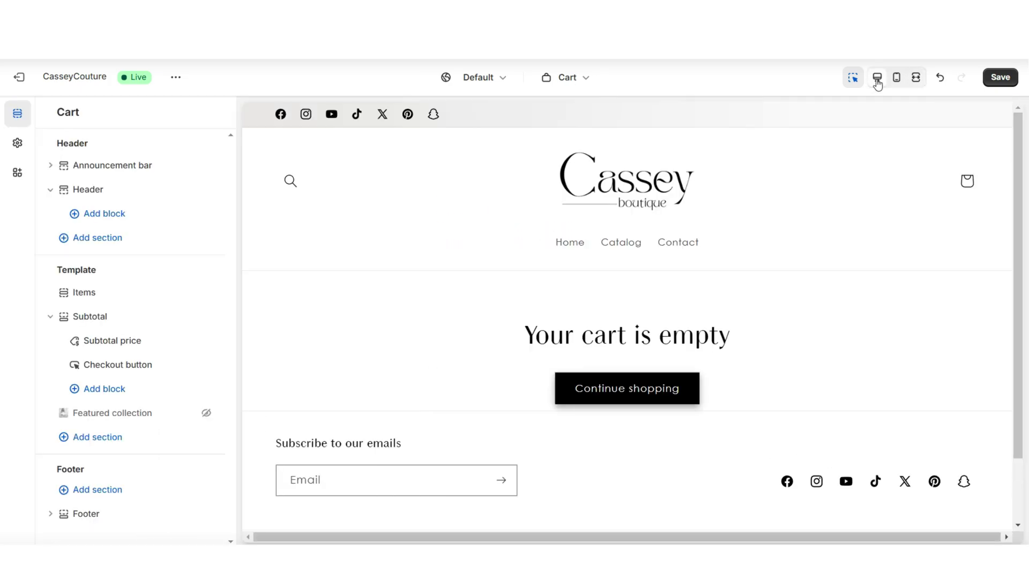
pyautogui.click(903, 90)
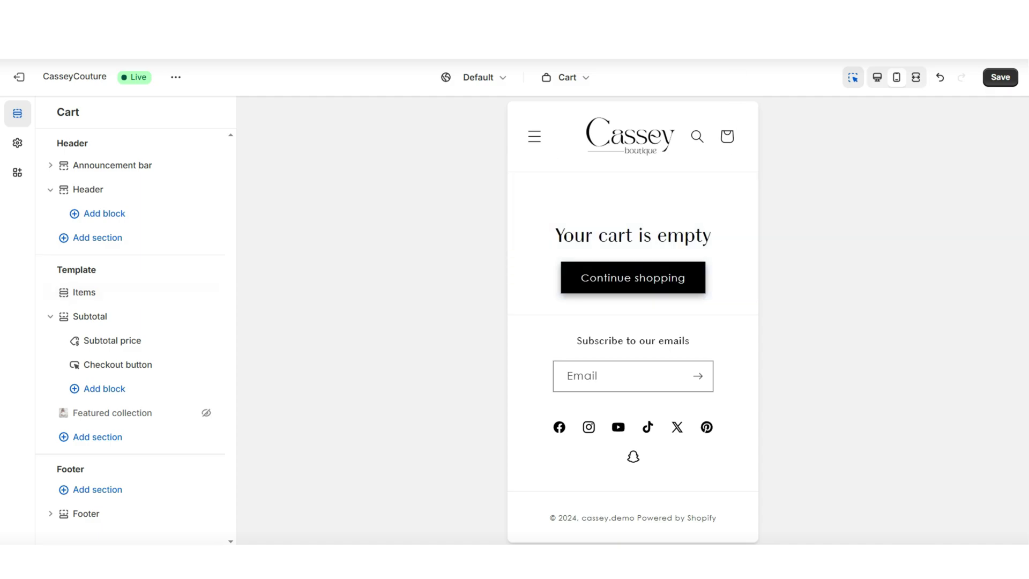
pyautogui.moveTo(635, 174)
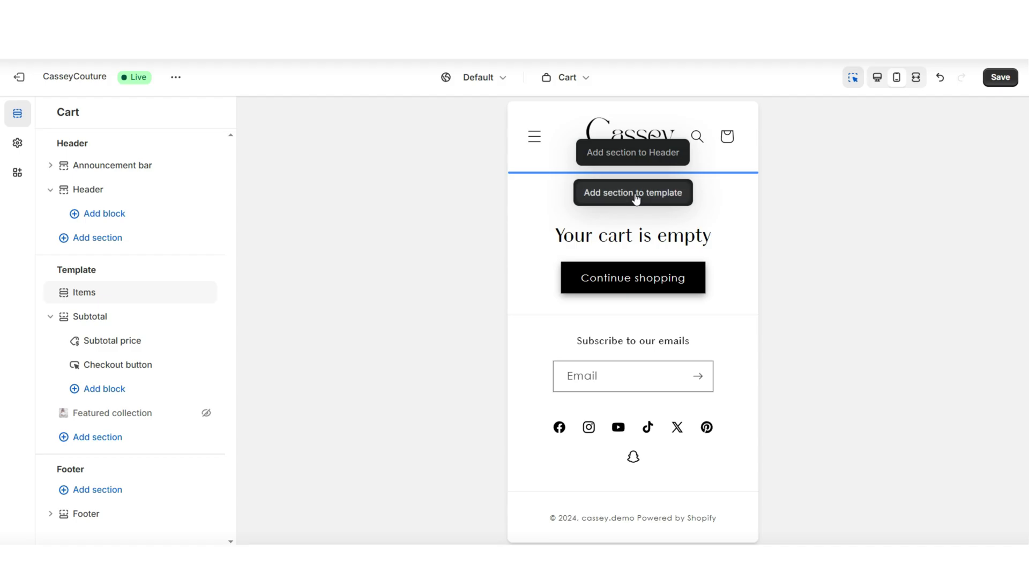
pyautogui.click(636, 194)
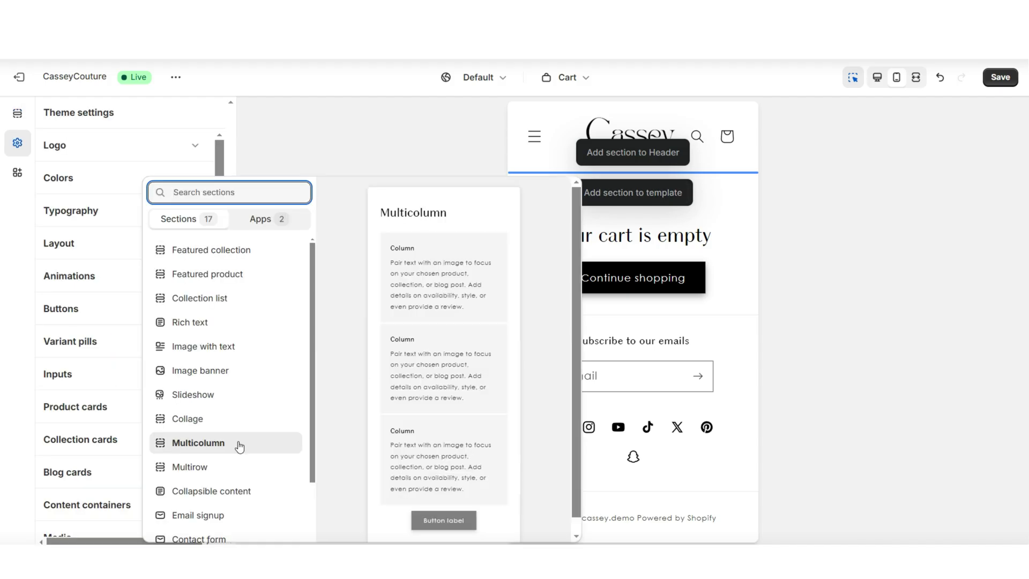
pyautogui.click(242, 443)
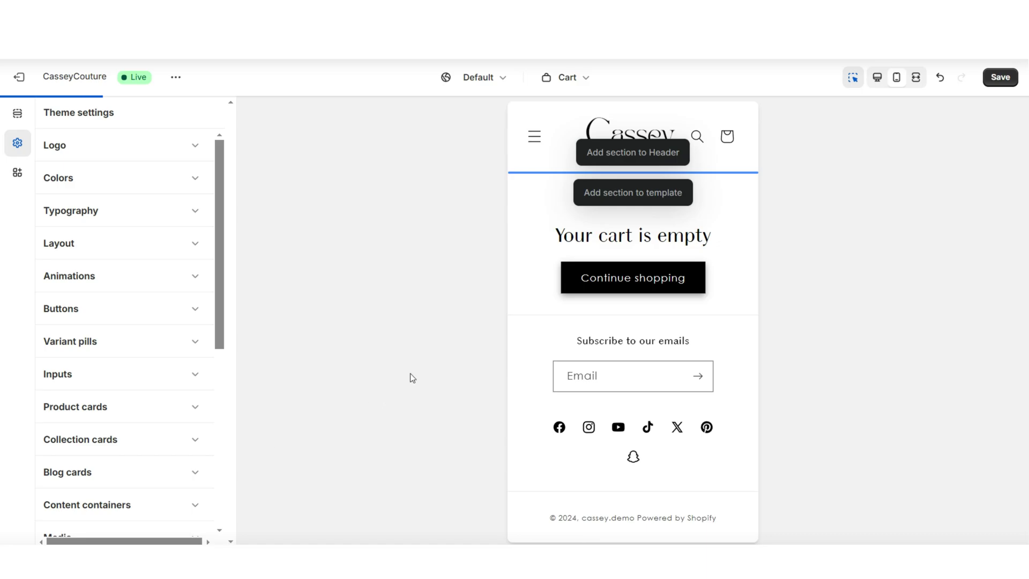
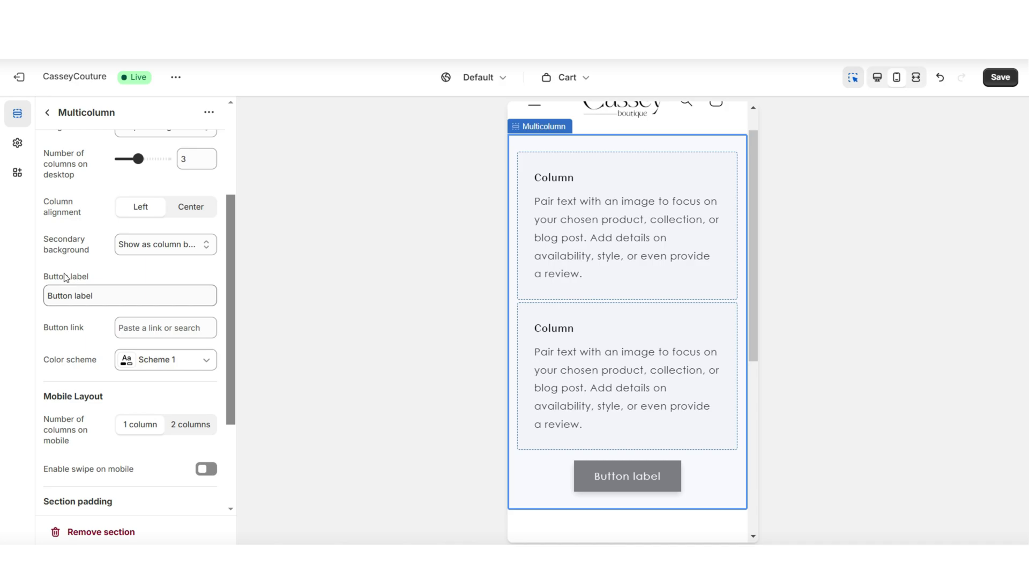
# Clear the button label of the multicolumn section
pyautogui.tripleClick(104, 294)
pyautogui.press('BackSpace')
pyautogui.scroll(2, 85, 341)
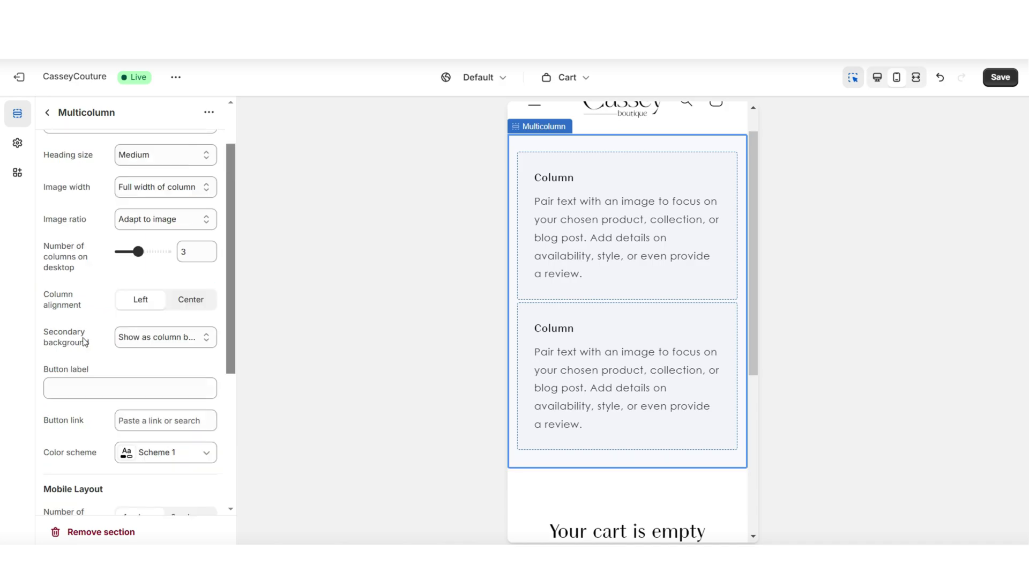
# Try the multicolumn section with its secondary background set to None and restore Show as column background
pyautogui.click(161, 336)
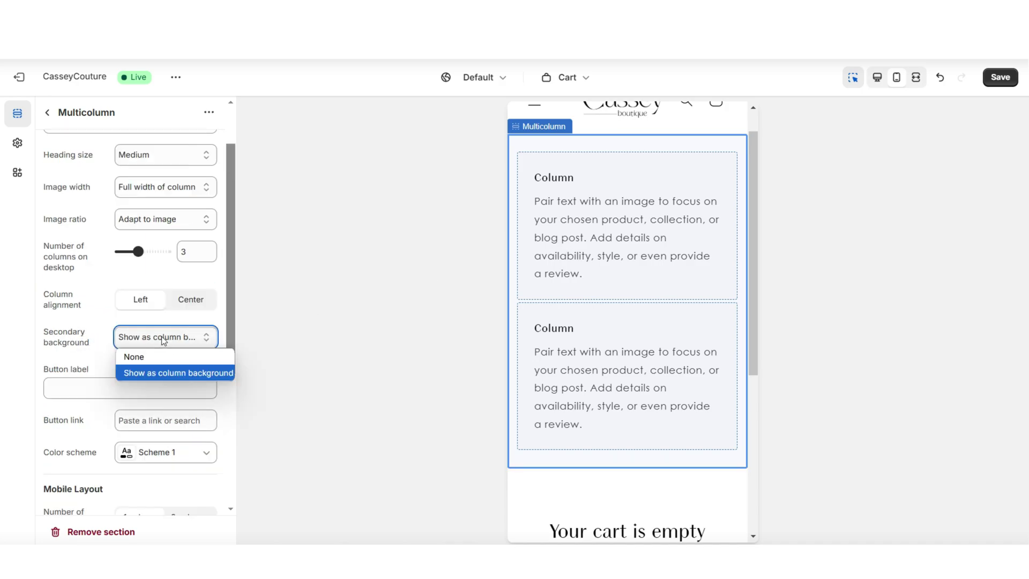
pyautogui.click(156, 353)
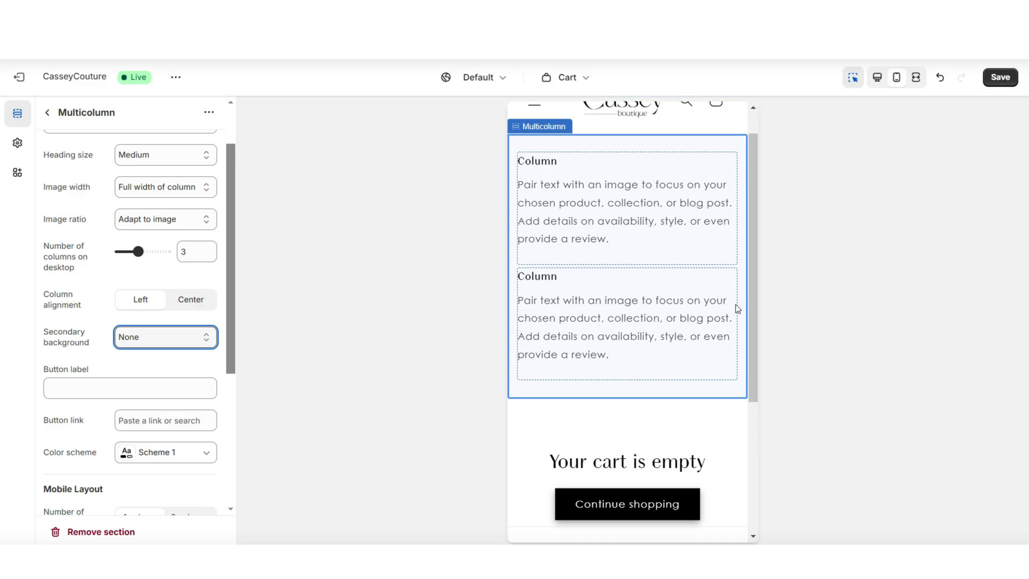
pyautogui.scroll(1, 747, 338)
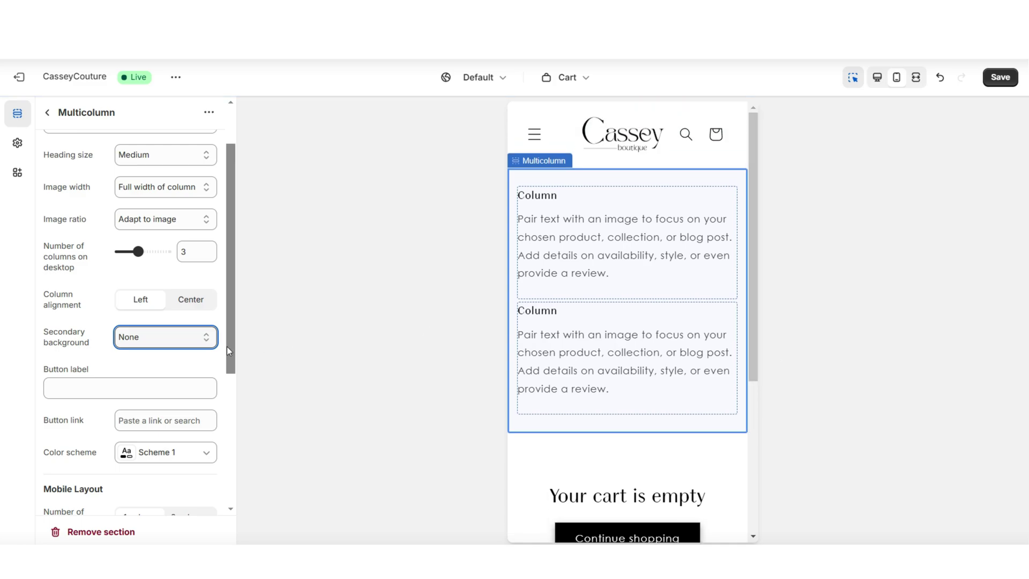
pyautogui.click(145, 336)
pyautogui.click(142, 370)
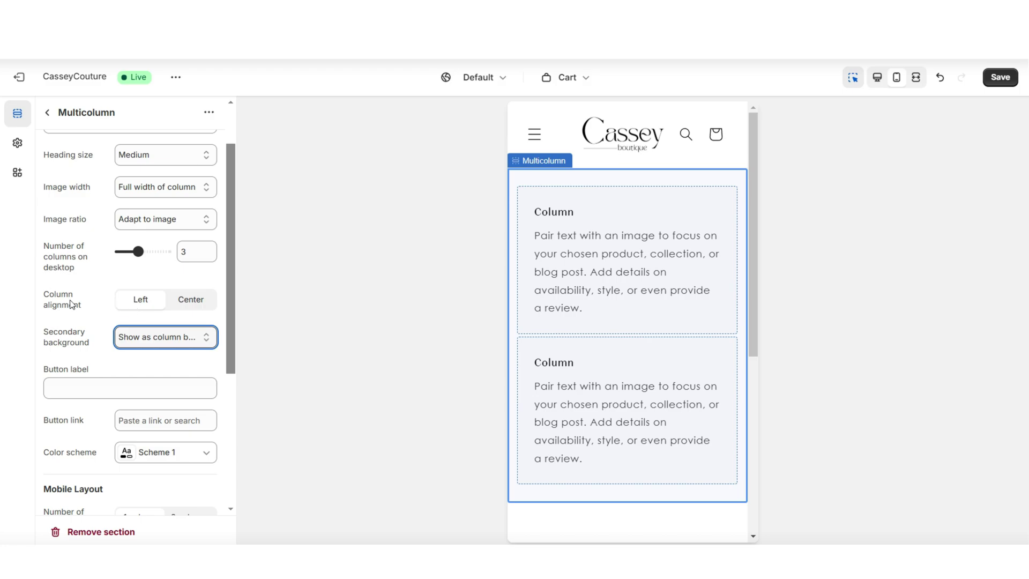
# Set the multicolumn's column alignment to Center and the first column's heading to "FREE Shipping For Select Orders"
pyautogui.click(189, 304)
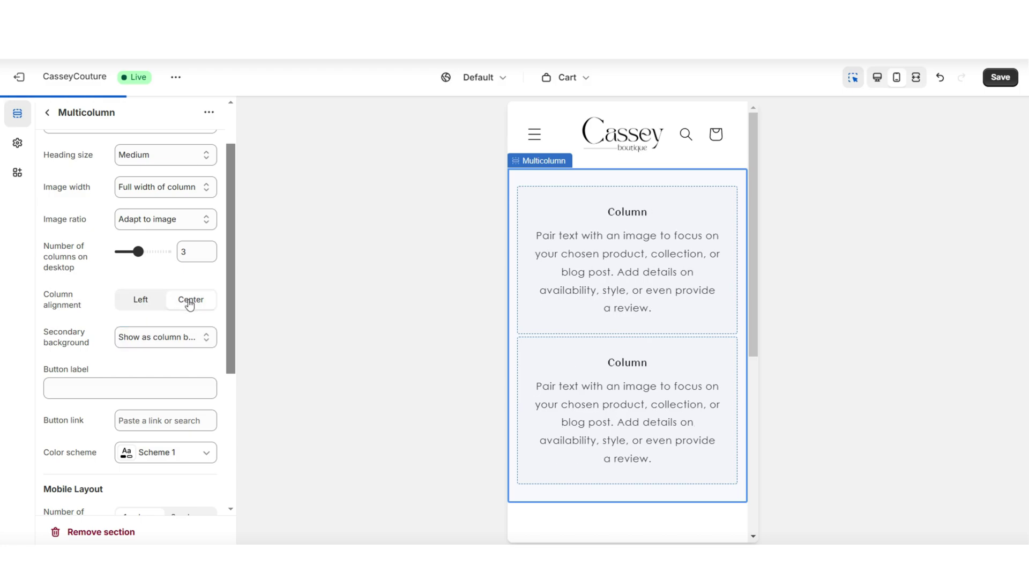
pyautogui.click(679, 240)
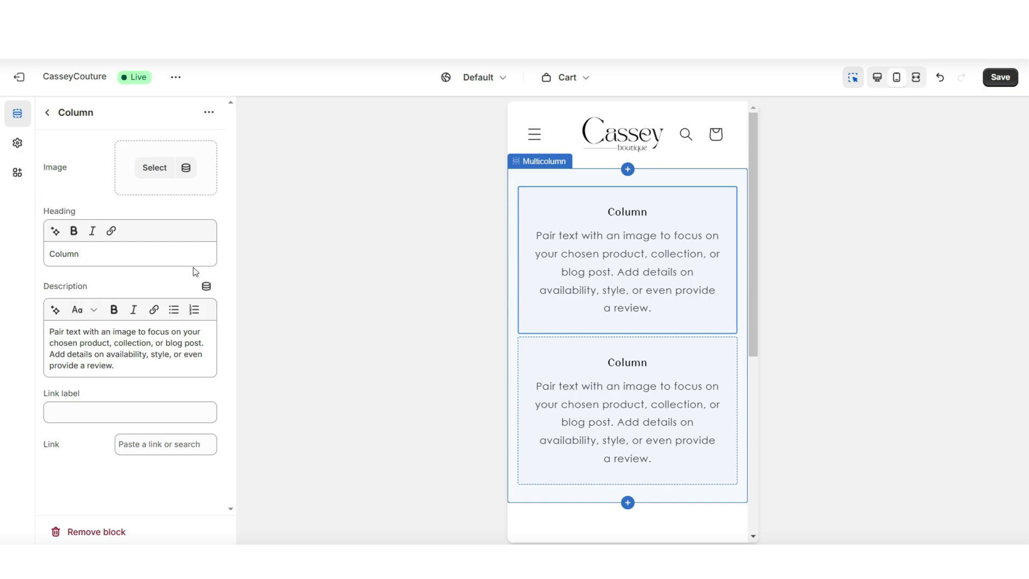
pyautogui.tripleClick(151, 250)
pyautogui.write('FREE Shipping For Sele')
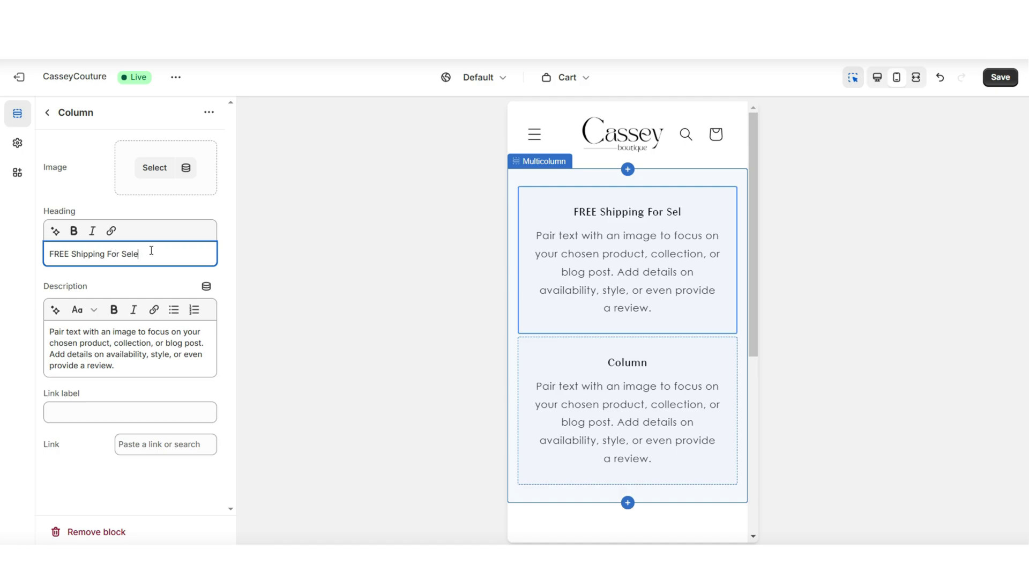
pyautogui.write('ct Orders')
# Replace the first column's description with "Free Shipping On Orders Over $50 USD | Shop Now & Enjoy Free 7-Day Express Shipping"
pyautogui.tripleClick(64, 343)
pyautogui.rightClick(65, 343)
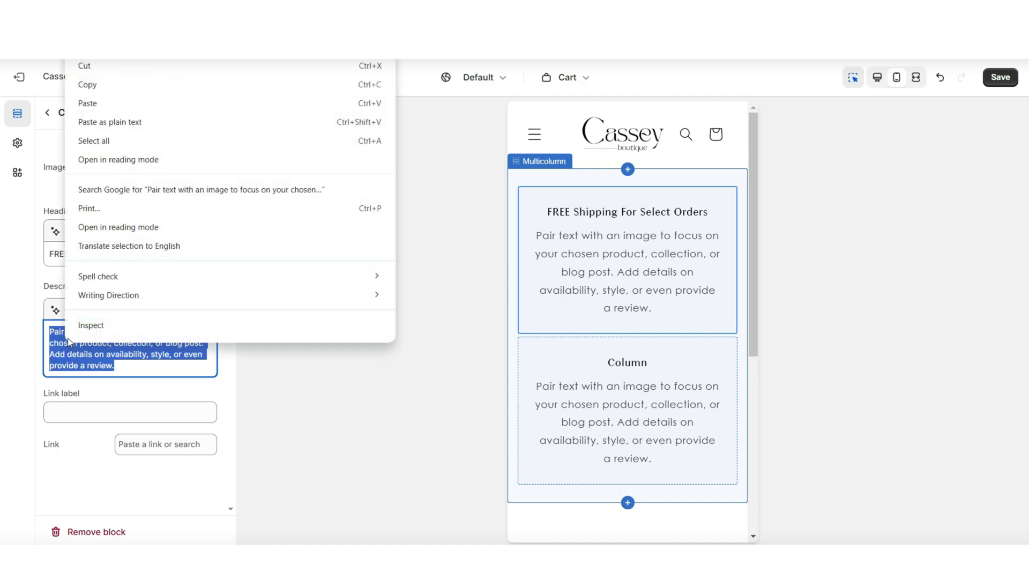
pyautogui.click(105, 109)
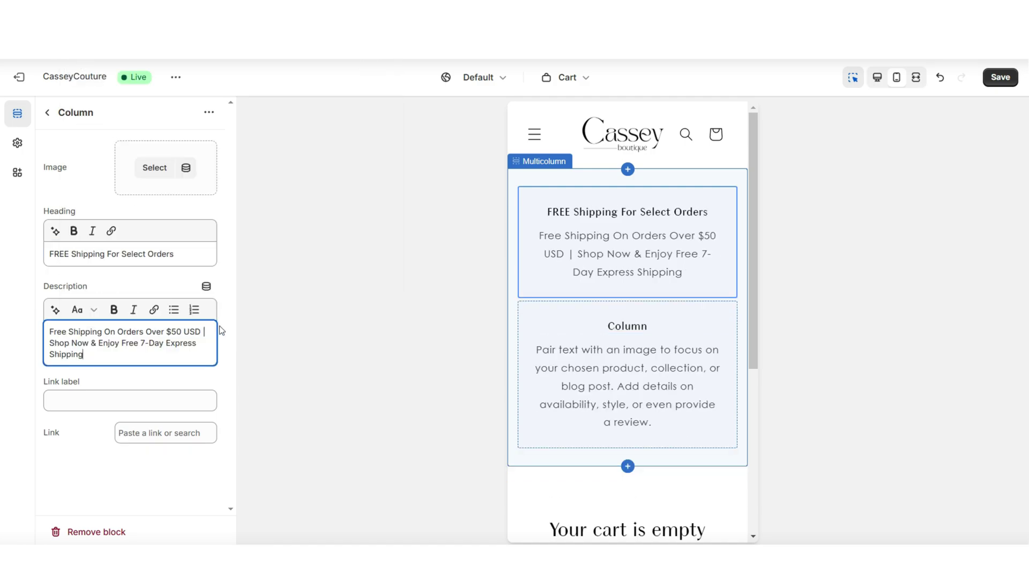
# Make the first column's heading "FREE Shipping For Select Orders" bold
pyautogui.click(176, 254)
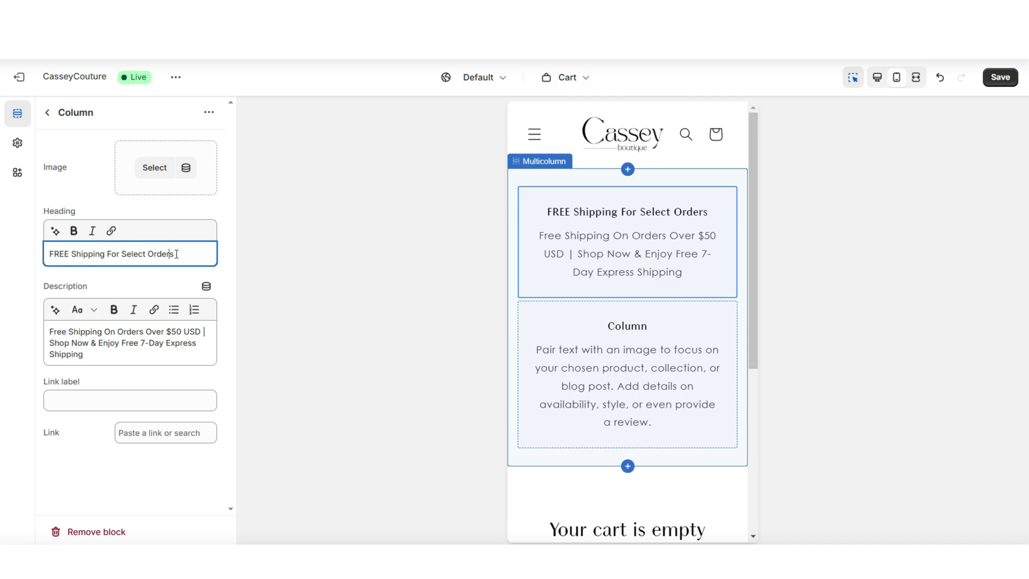
pyautogui.moveTo(176, 254); pyautogui.dragTo(48, 254)
pyautogui.click(75, 236)
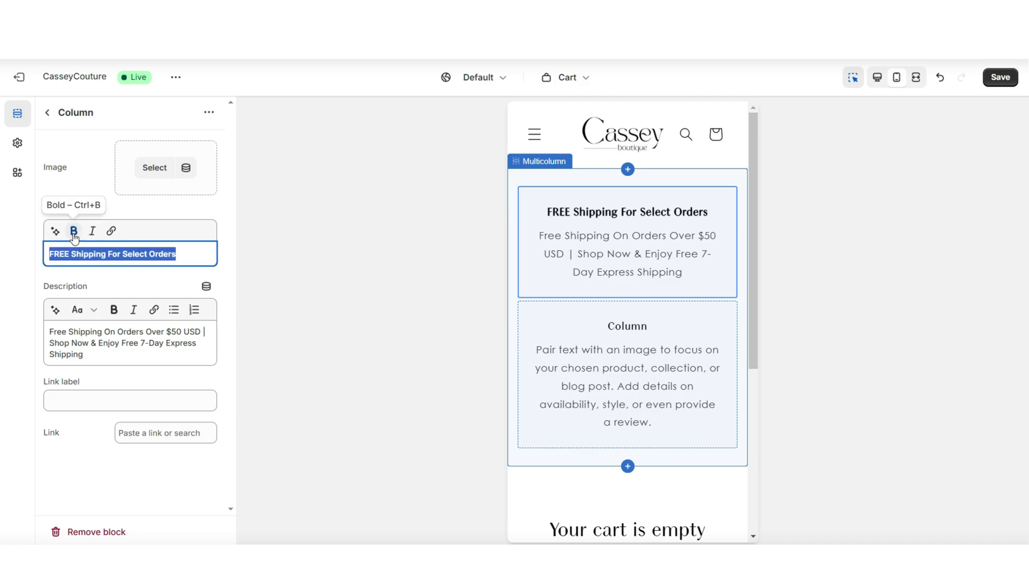
# Set the second column's heading to bold "SALE ENDING SOON!" and its description to "SEASONAL SALE!!! Buy 3 Get A FREE Gift! Promotion Ending On Feb 17th"
pyautogui.write('SALE END')
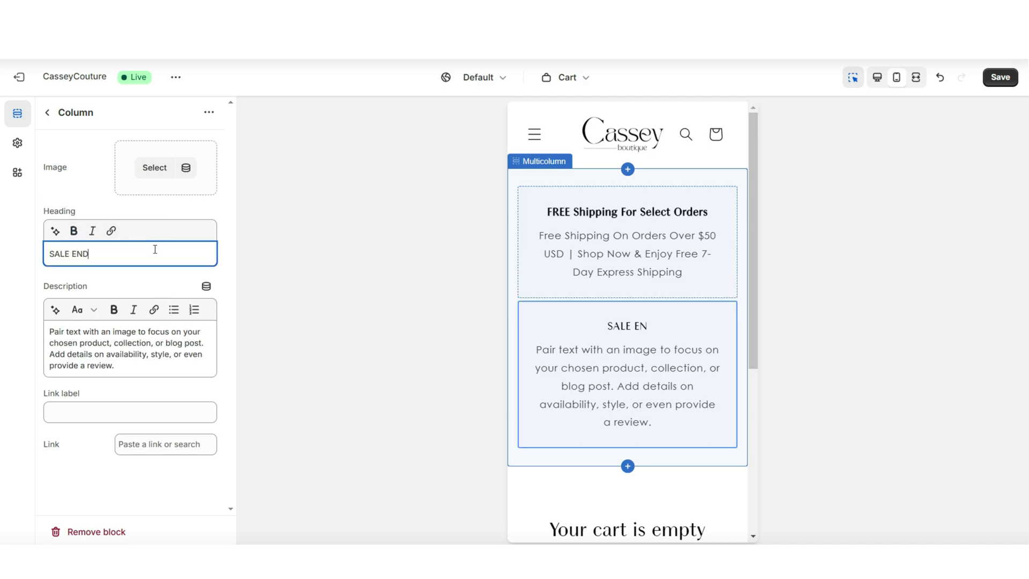
pyautogui.write('ING SOON!')
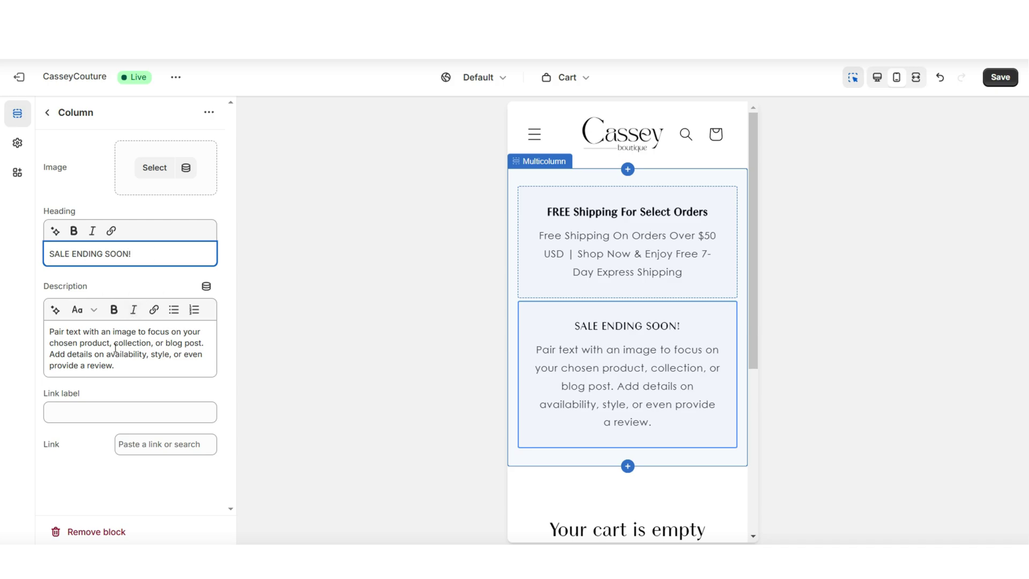
pyautogui.moveTo(122, 365); pyautogui.dragTo(49, 328)
pyautogui.rightClick(66, 338)
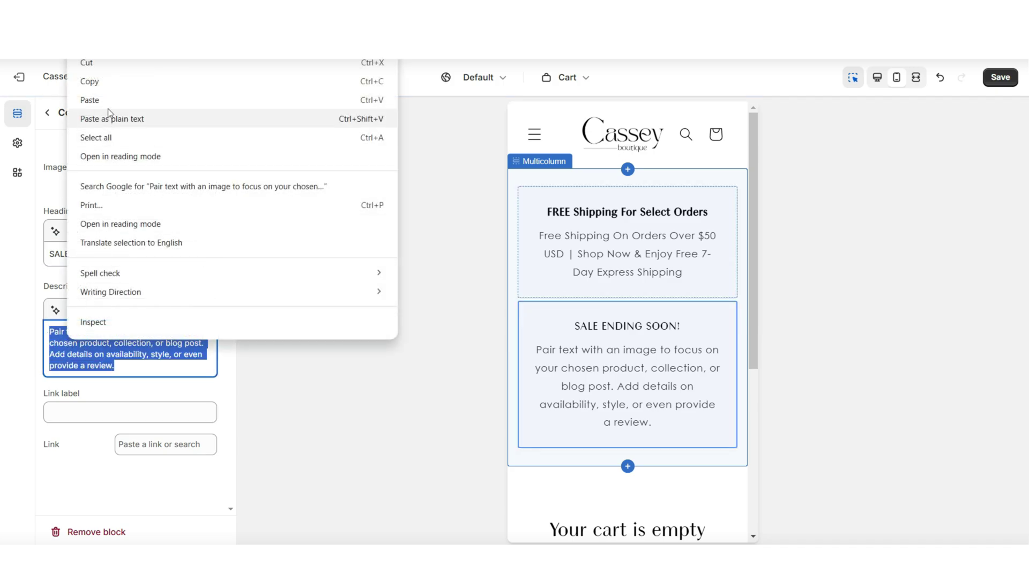
pyautogui.click(109, 109)
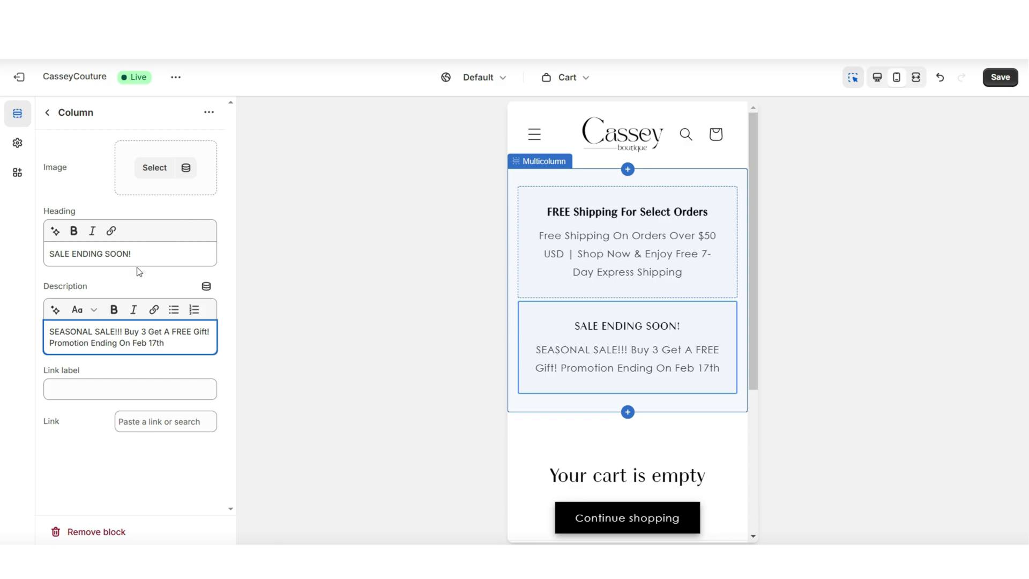
pyautogui.moveTo(131, 254); pyautogui.dragTo(47, 254)
pyautogui.click(74, 231)
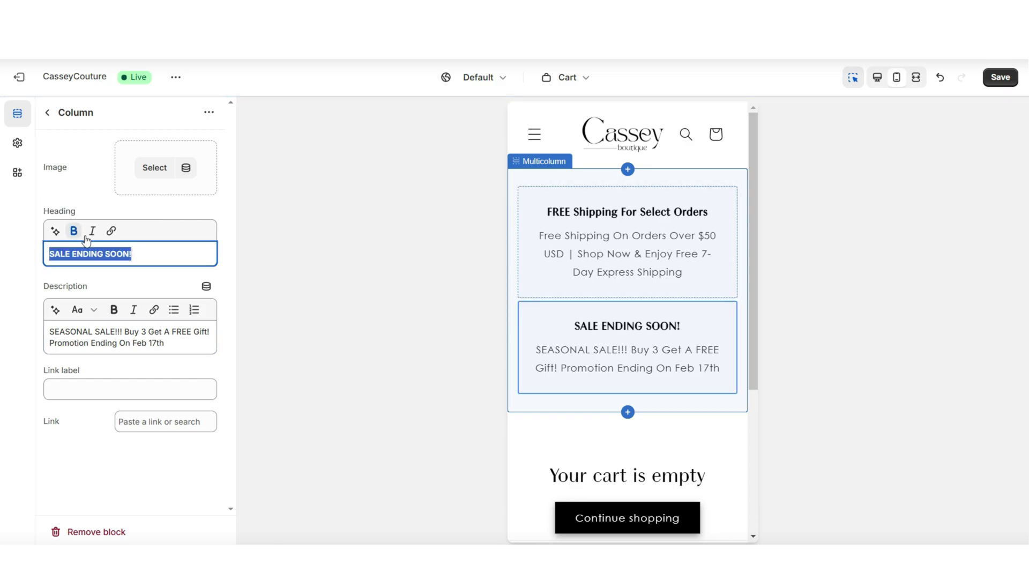
pyautogui.click(616, 252)
pyautogui.moveTo(176, 254); pyautogui.dragTo(31, 264)
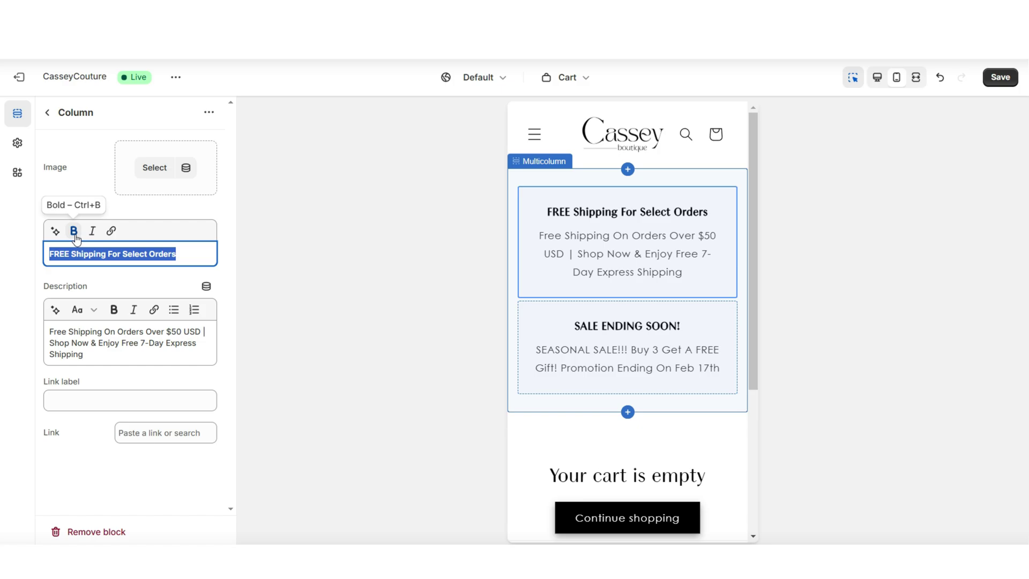
pyautogui.click(111, 231)
pyautogui.click(135, 231)
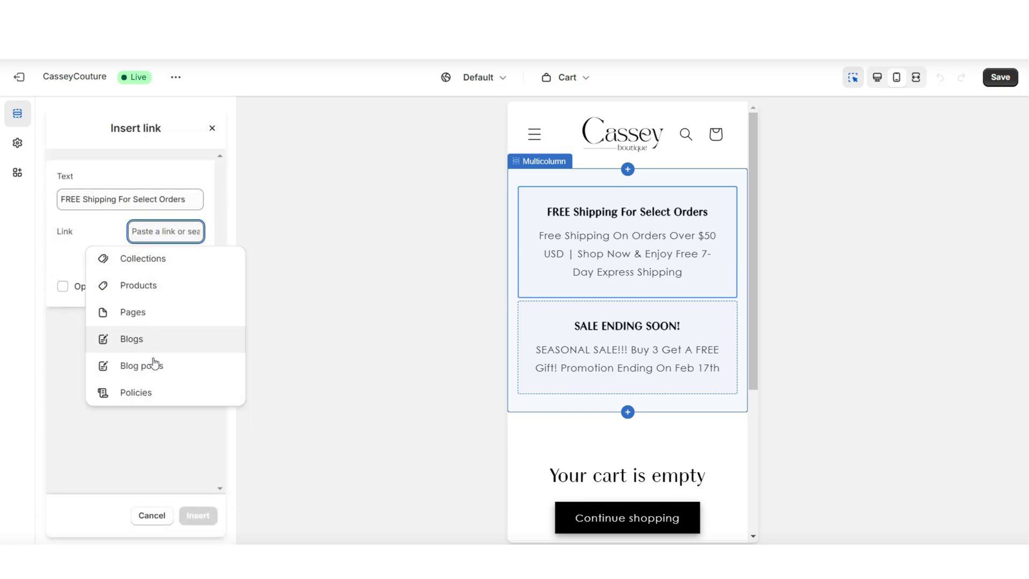
pyautogui.click(218, 135)
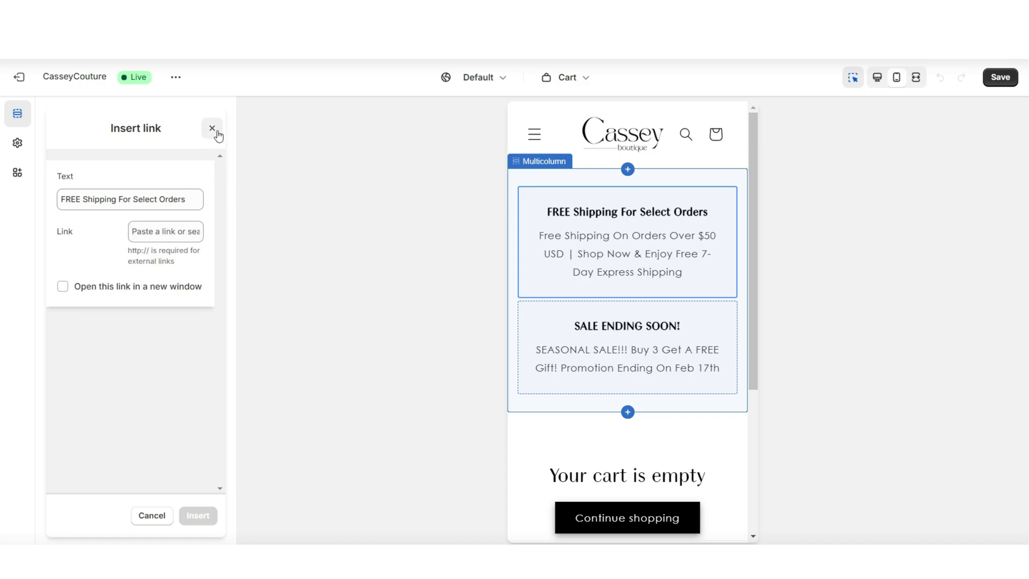
pyautogui.click(217, 133)
# Try the Heading 5 style on the first column's description and undo the style change
pyautogui.click(87, 357)
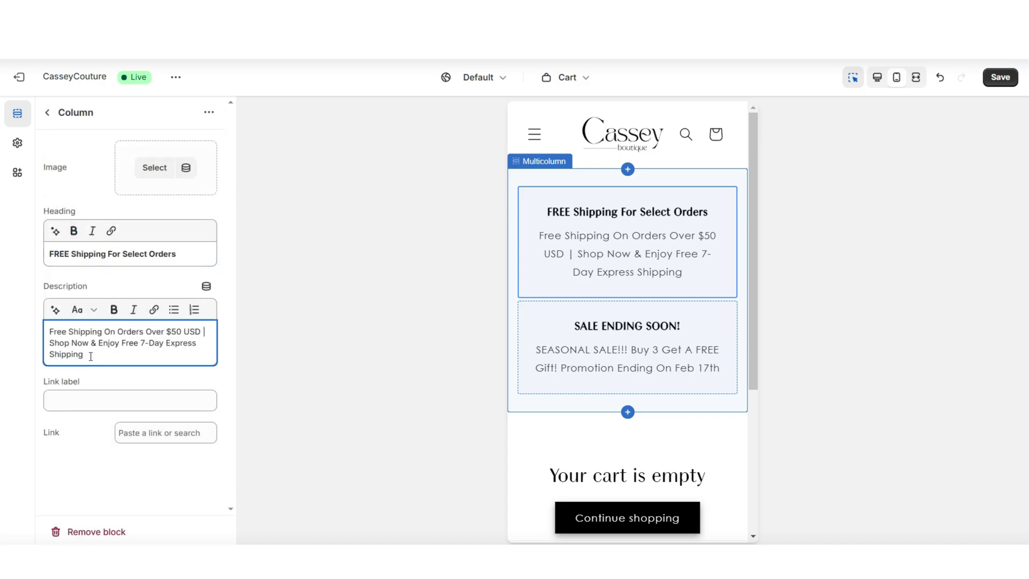
pyautogui.moveTo(88, 357); pyautogui.dragTo(52, 334)
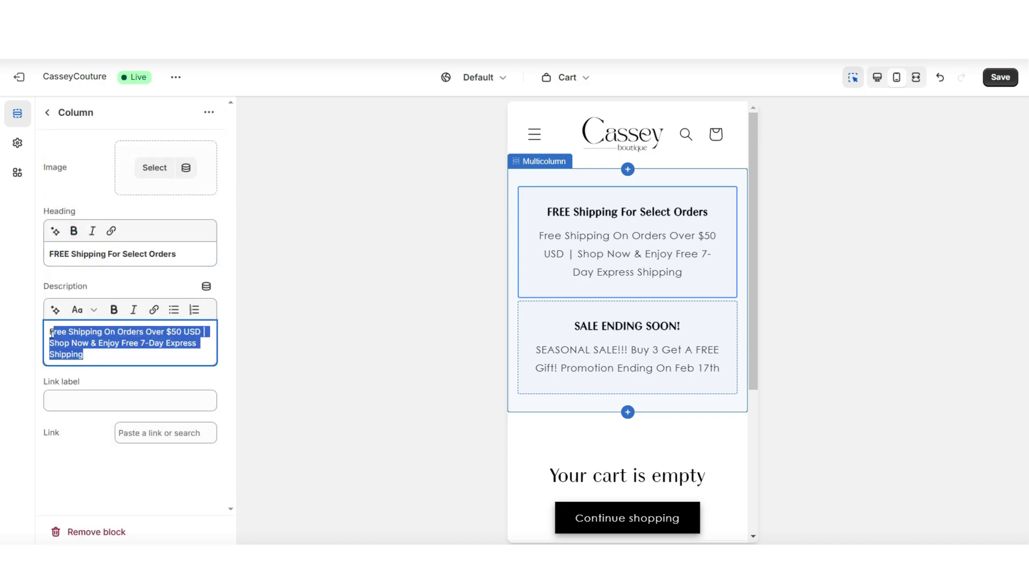
pyautogui.click(78, 311)
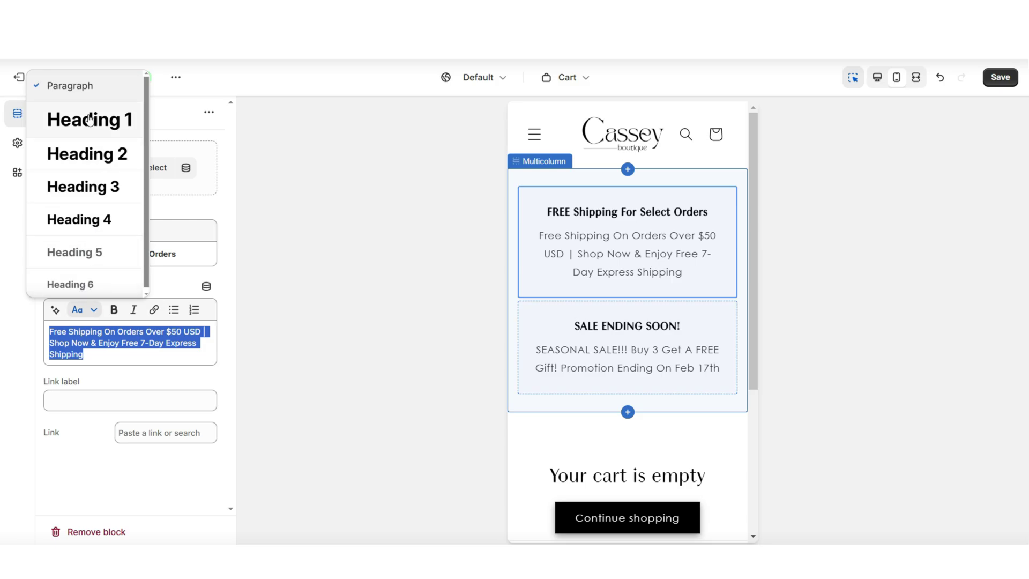
pyautogui.click(103, 242)
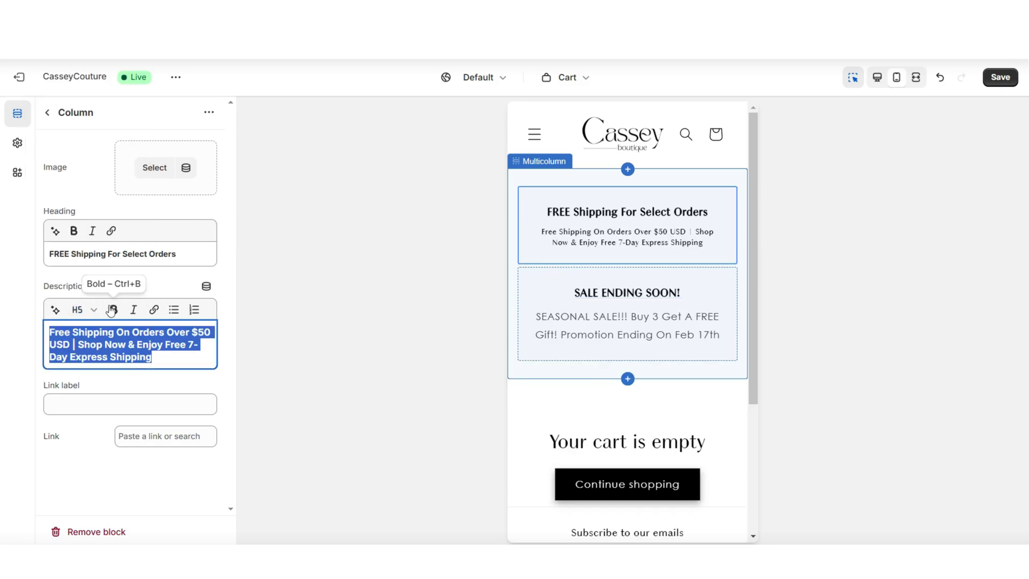
pyautogui.click(79, 310)
pyautogui.hotkey('ctrl', 'z')
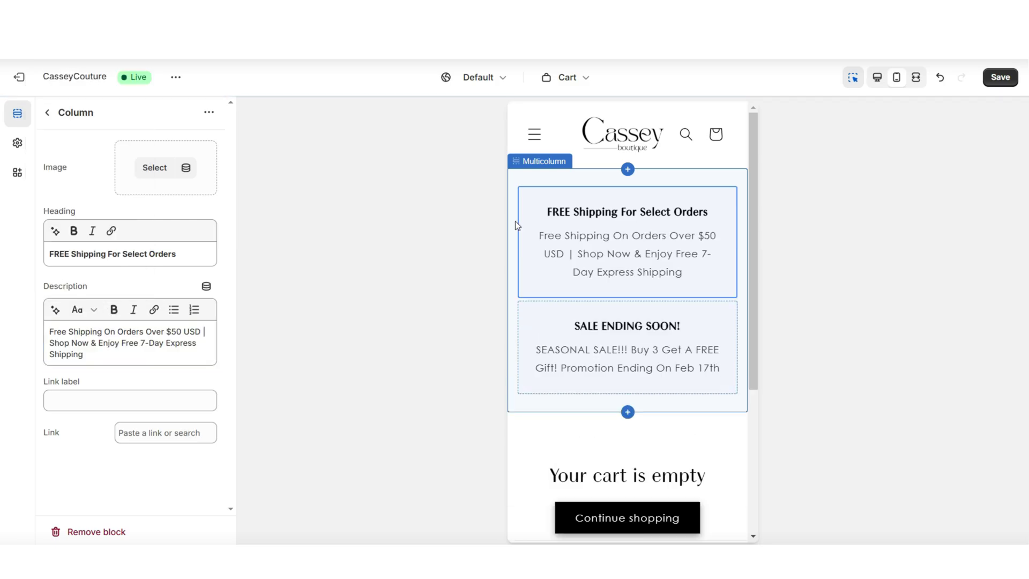
# Try color scheme Scheme 4 on the multicolumn section and restore Scheme 1
pyautogui.click(515, 221)
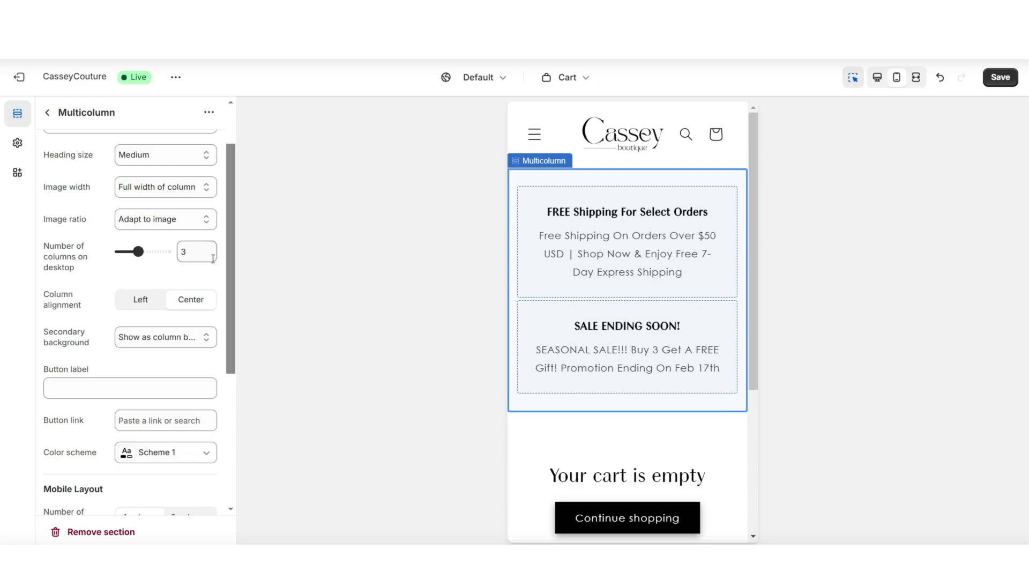
pyautogui.scroll(-1, 212, 259)
pyautogui.moveTo(228, 275); pyautogui.dragTo(227, 326)
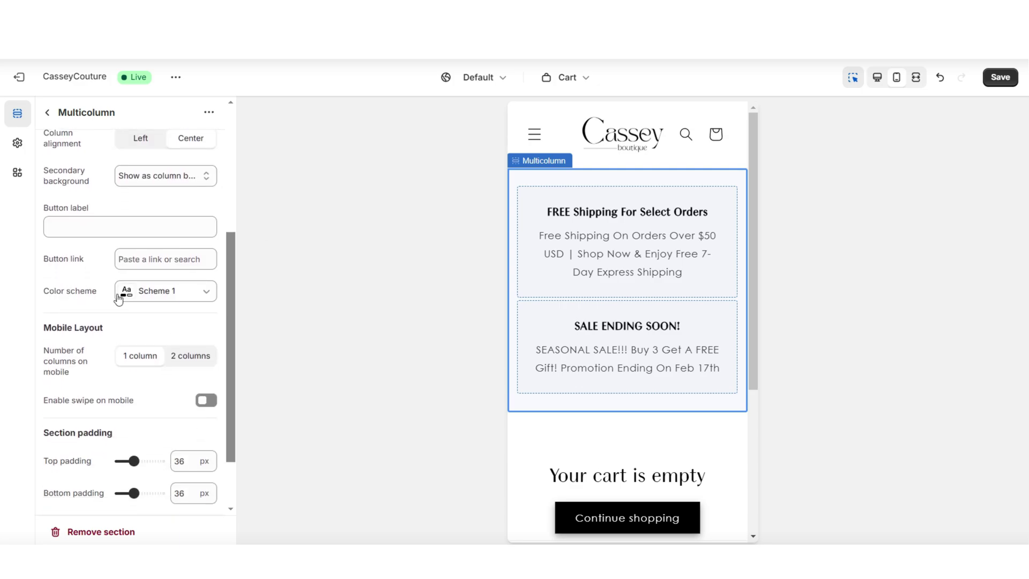
pyautogui.click(148, 329)
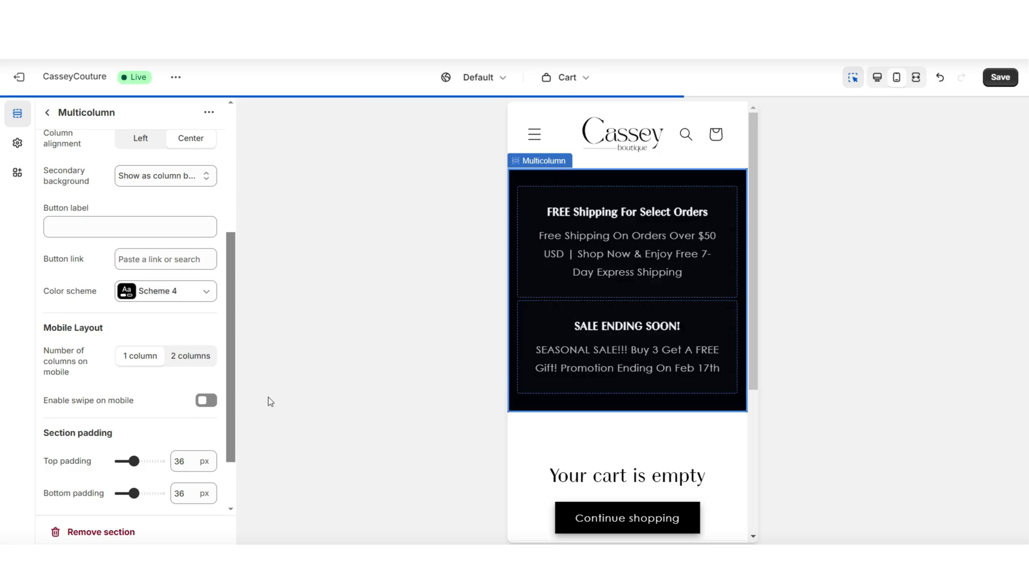
pyautogui.click(127, 290)
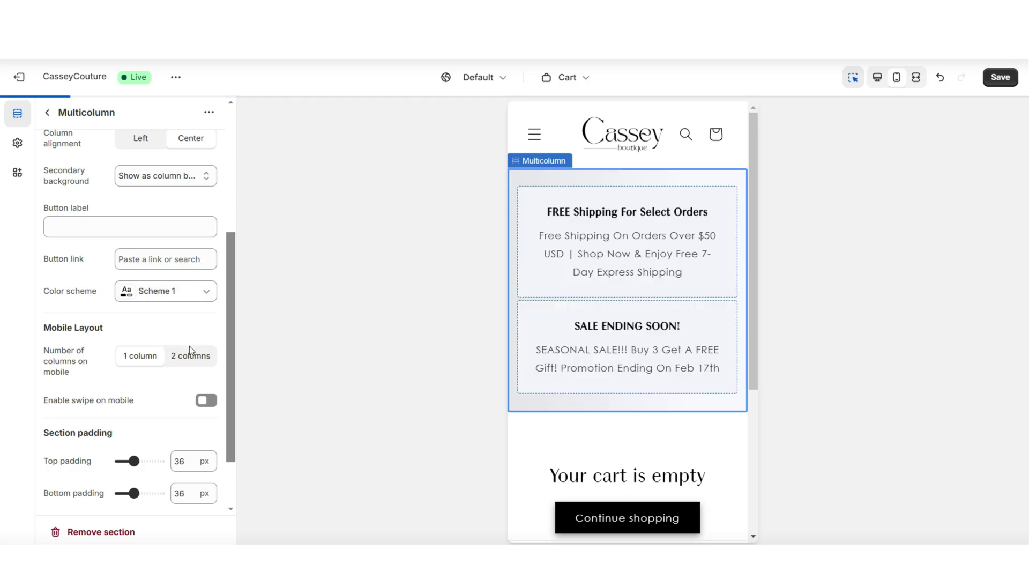
# Try the multicolumn section with 2 columns on mobile and restore 1 column
pyautogui.scroll(-1, 217, 332)
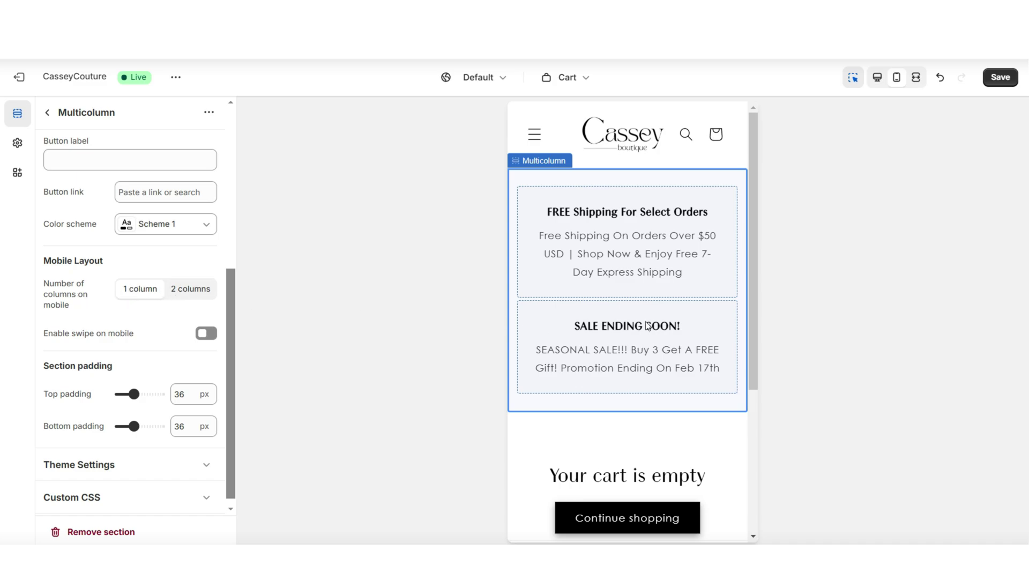
pyautogui.click(192, 290)
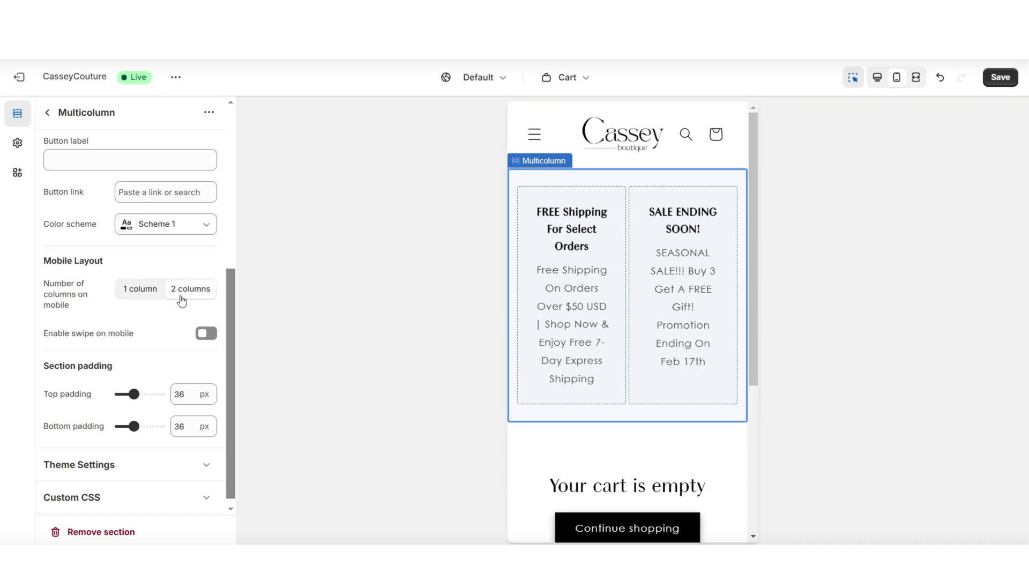
pyautogui.click(143, 297)
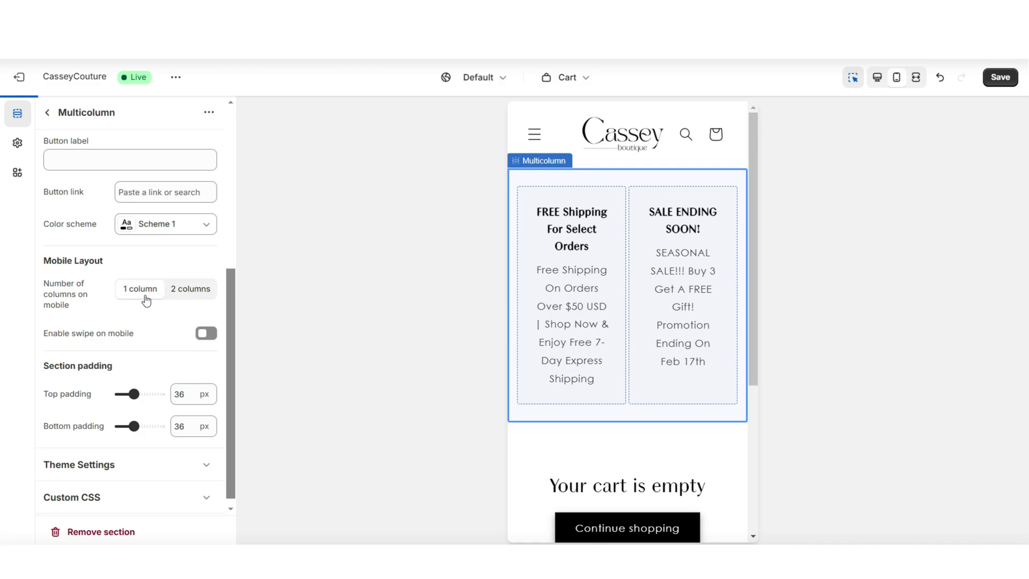
# Enable swipe on mobile for the multicolumn section and page through its two columns in the preview
pyautogui.click(199, 334)
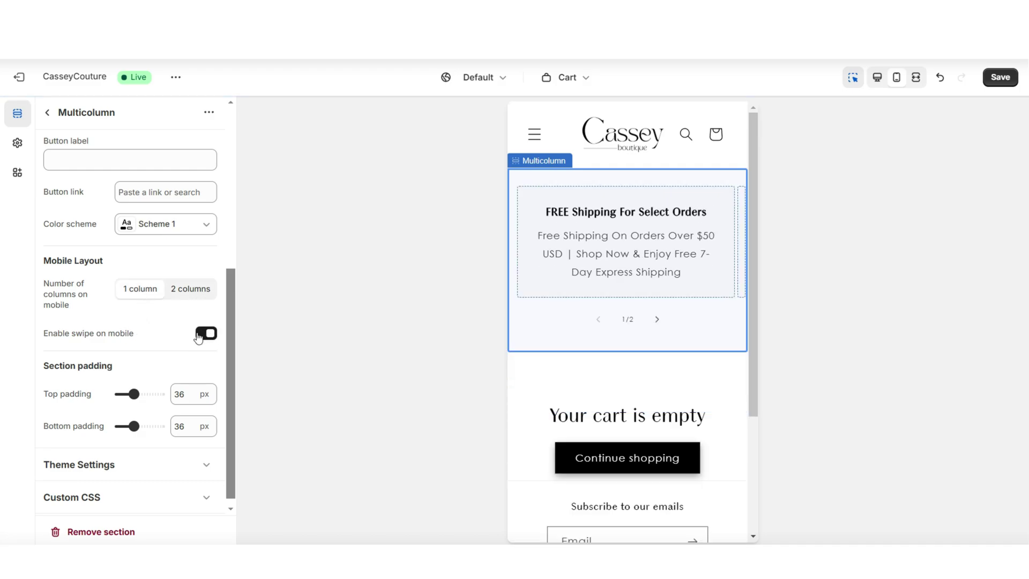
pyautogui.click(656, 319)
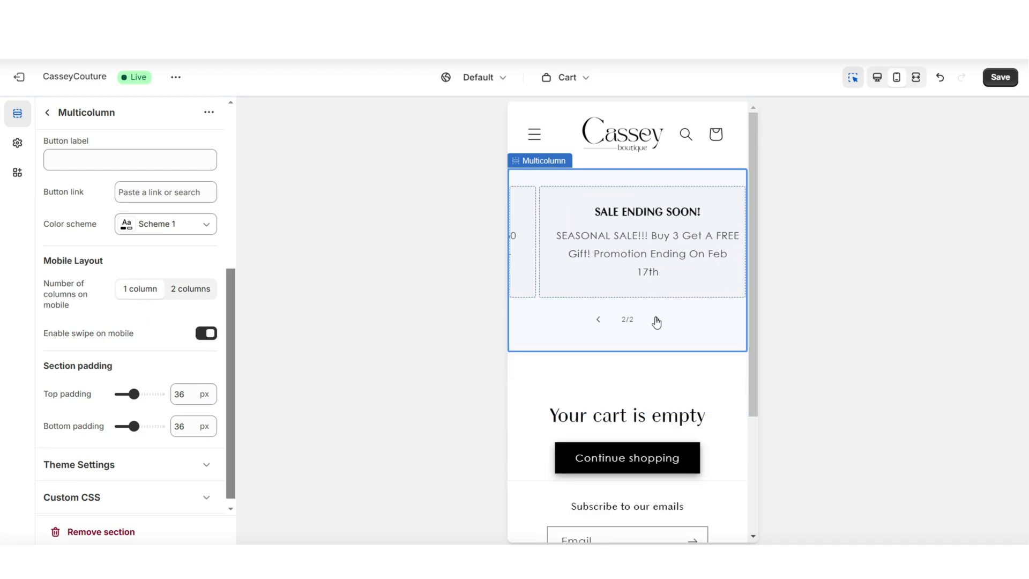
pyautogui.click(599, 320)
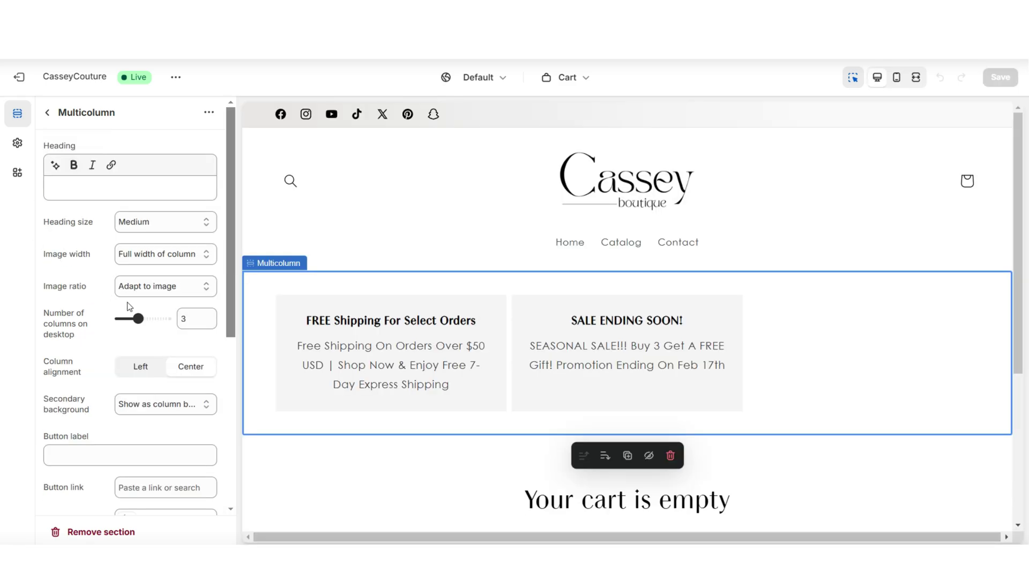
# Set the multicolumn's number of columns on desktop to 2 and preview the cart page in full-screen and mobile views
pyautogui.moveTo(135, 318); pyautogui.dragTo(129, 318)
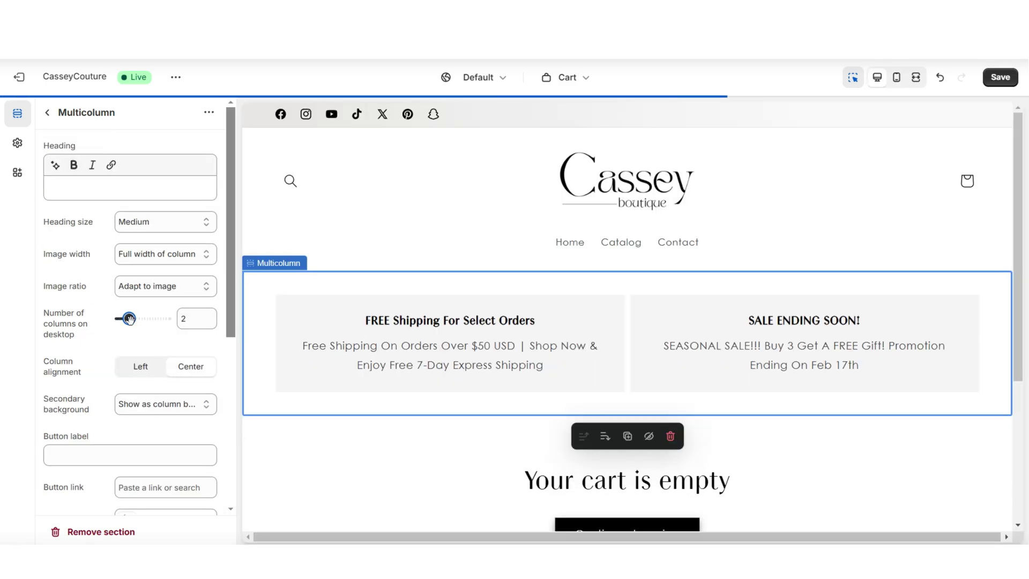
pyautogui.click(915, 77)
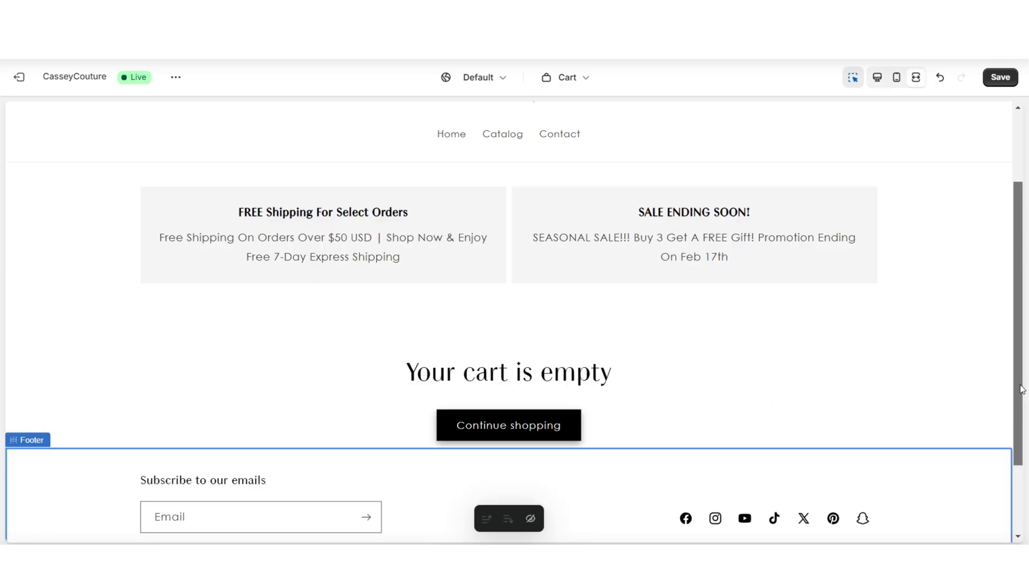
pyautogui.scroll(3, 1021, 389)
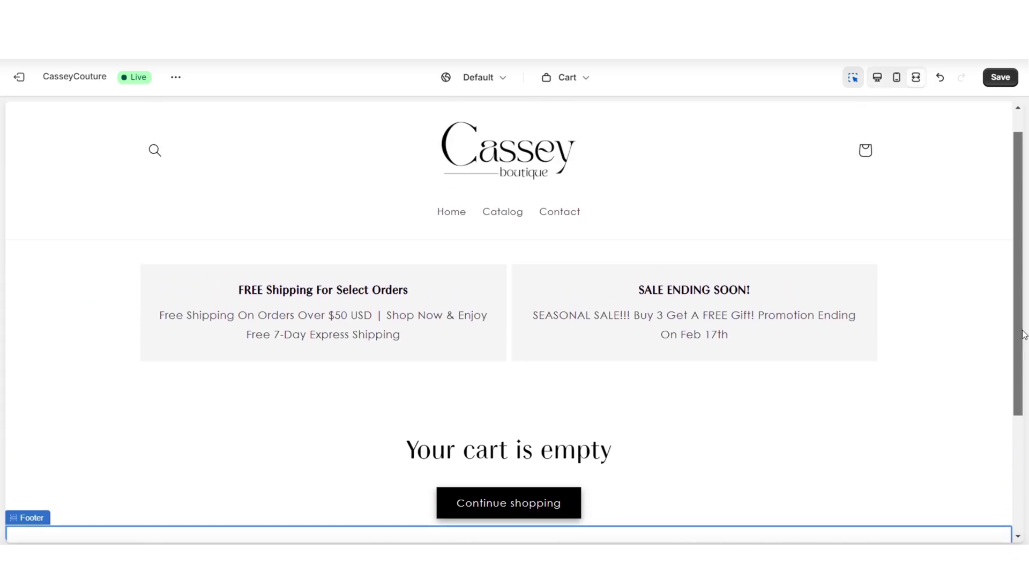
pyautogui.click(897, 86)
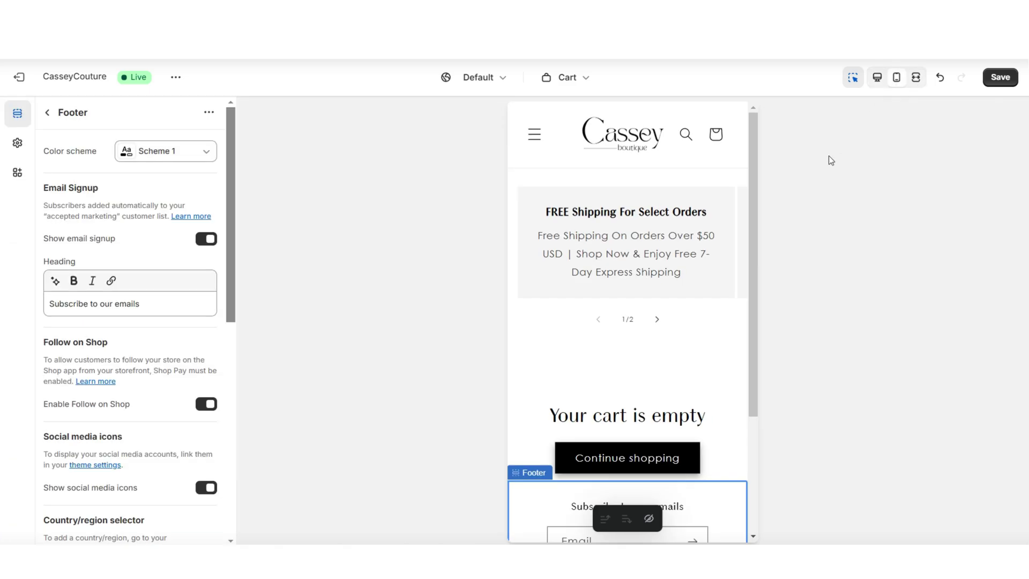
pyautogui.moveTo(750, 195)
pyautogui.mouseDown()
pyautogui.moveTo(748, 236)
pyautogui.moveTo(748, 198)
pyautogui.mouseUp()
# Add a Featured collection section to the cart template, between the empty cart area and the footer
pyautogui.click(915, 77)
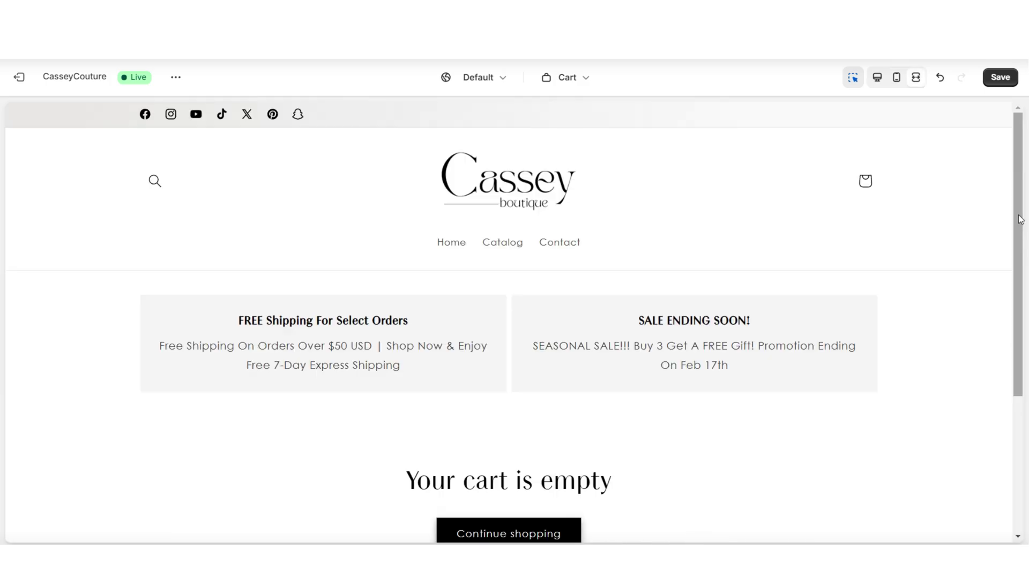
pyautogui.scroll(-3, 1020, 219)
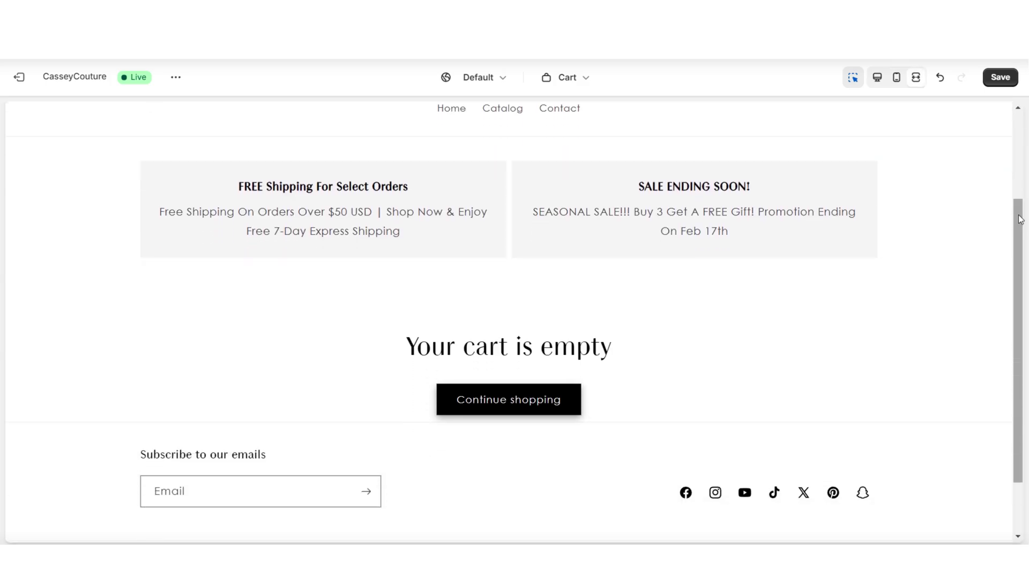
pyautogui.scroll(-2, 1020, 219)
pyautogui.scroll(4, 1001, 230)
pyautogui.scroll(-4, 1001, 229)
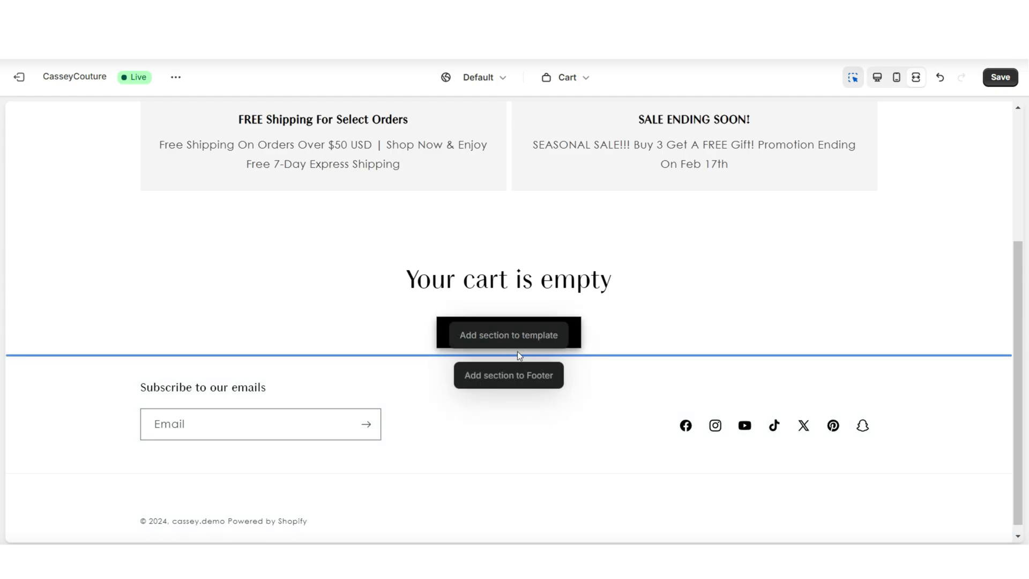
pyautogui.click(527, 343)
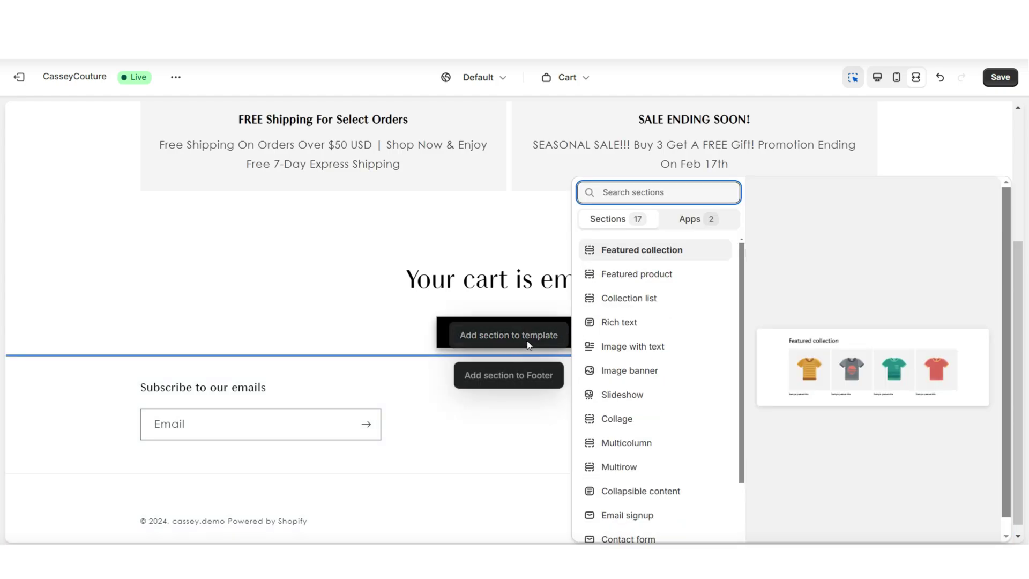
pyautogui.click(687, 257)
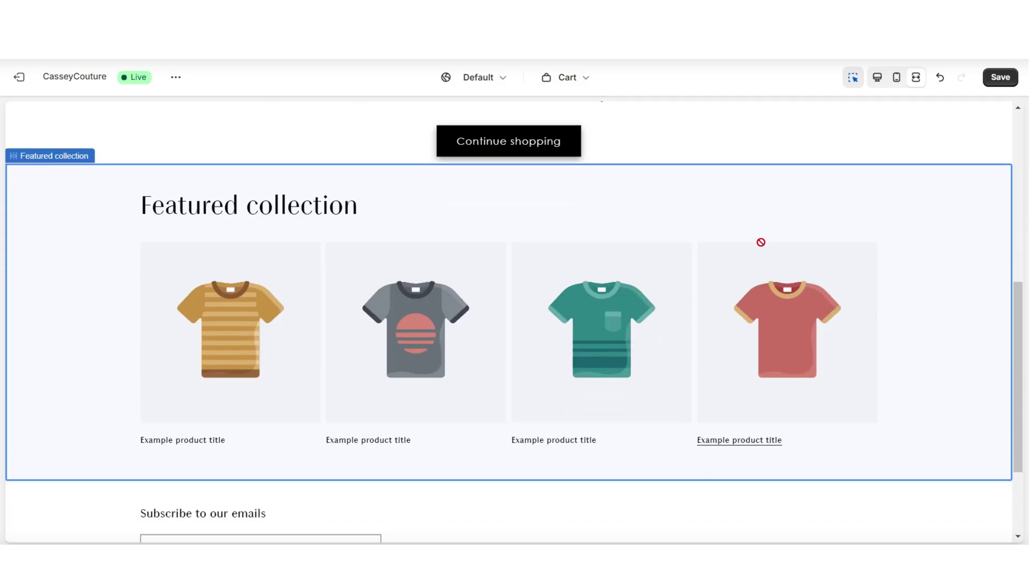
# Set the cart page's Featured collection heading to "Check out these products" and assign a product collection to the section
pyautogui.click(761, 243)
pyautogui.moveTo(133, 199); pyautogui.dragTo(51, 198)
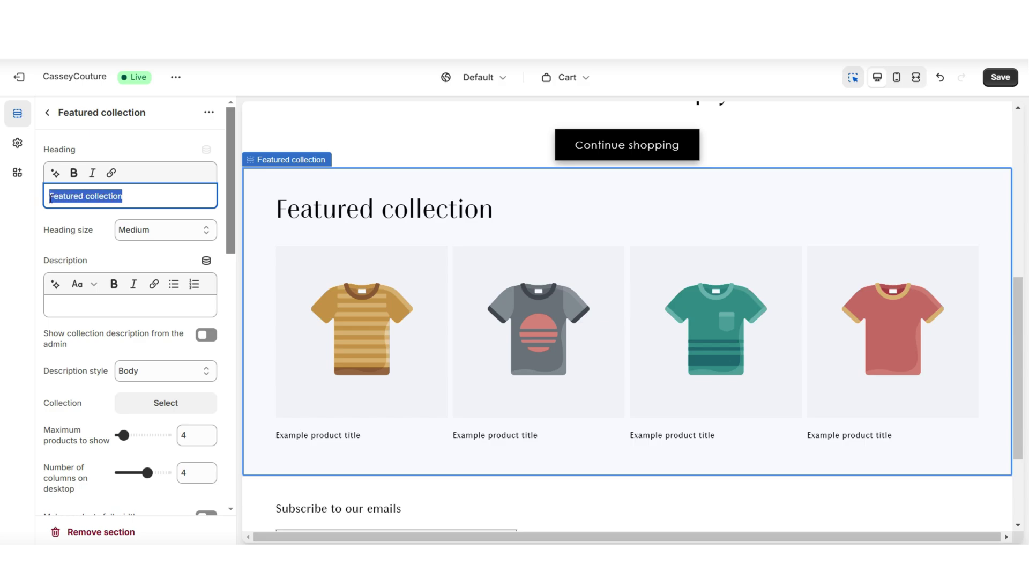
pyautogui.rightClick(110, 198)
pyautogui.click(140, 281)
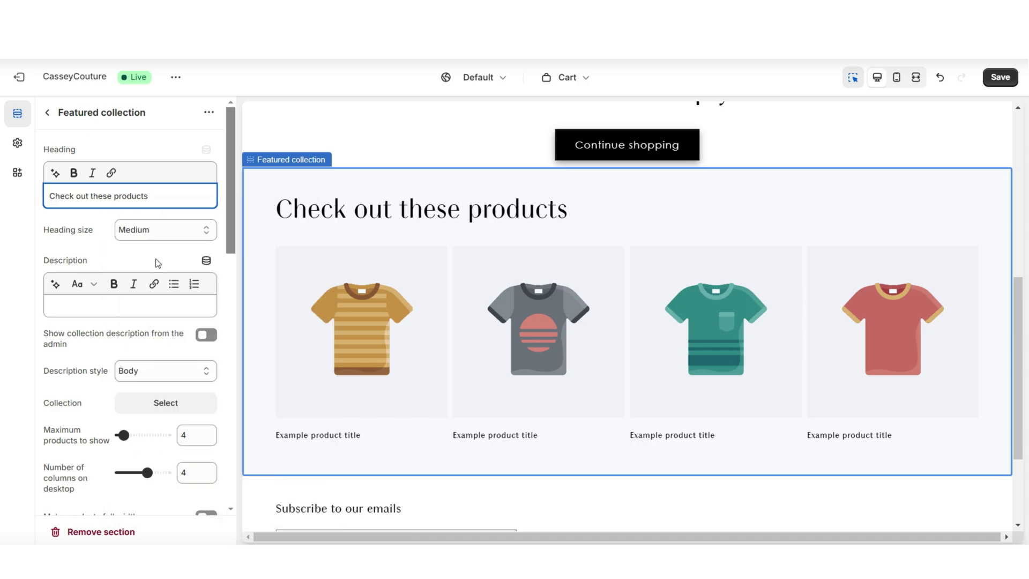
pyautogui.scroll(-3, 158, 262)
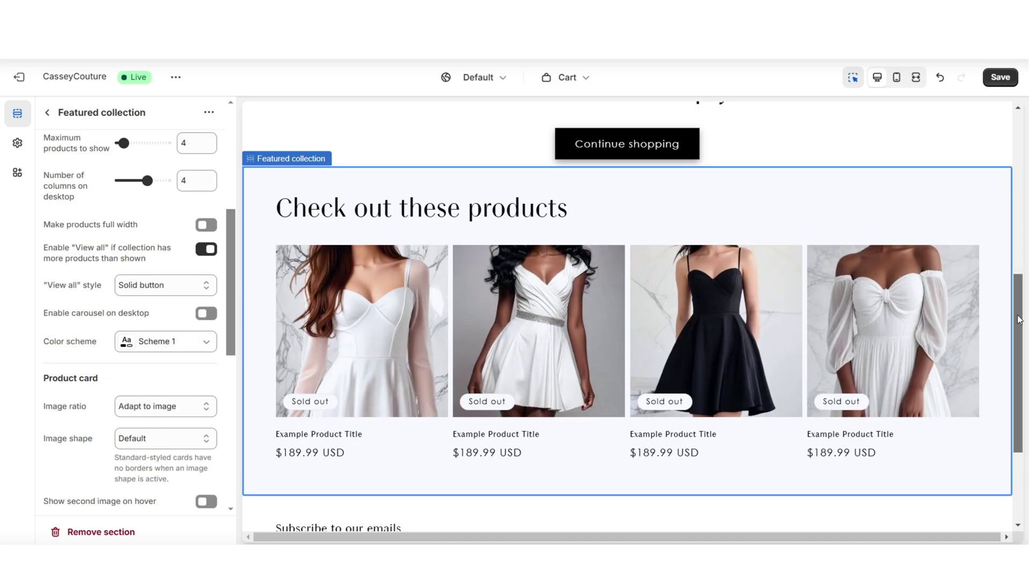
# Preview the "Check out these products" section in desktop view and below the empty cart area in mobile view
pyautogui.scroll(-1, 1016, 326)
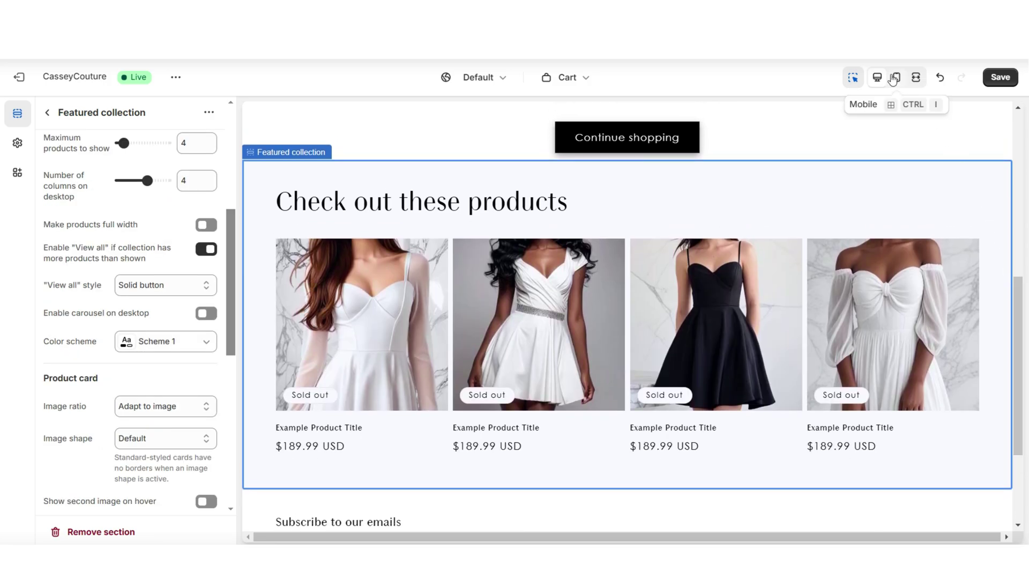
pyautogui.click(895, 78)
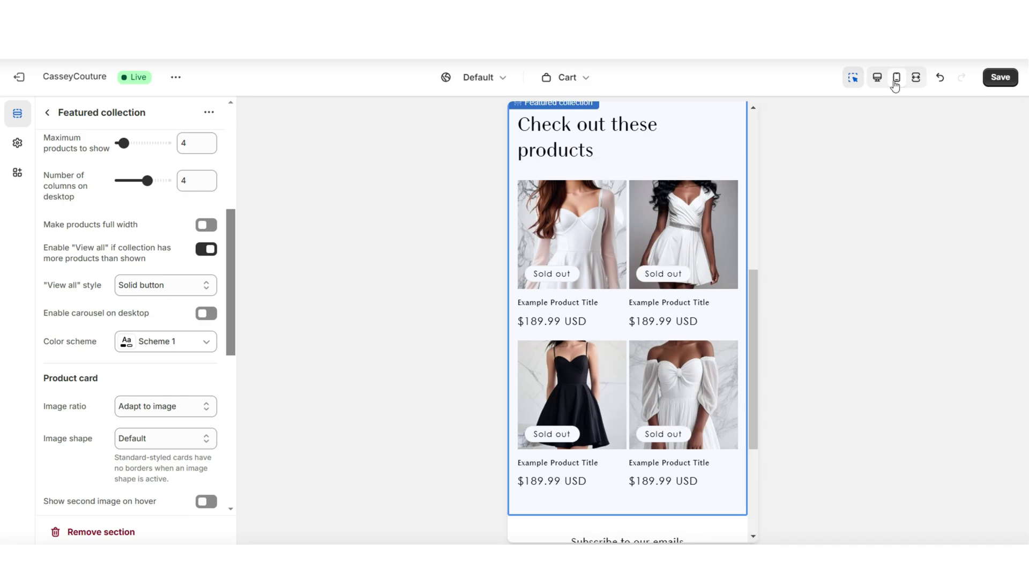
pyautogui.scroll(3, 761, 284)
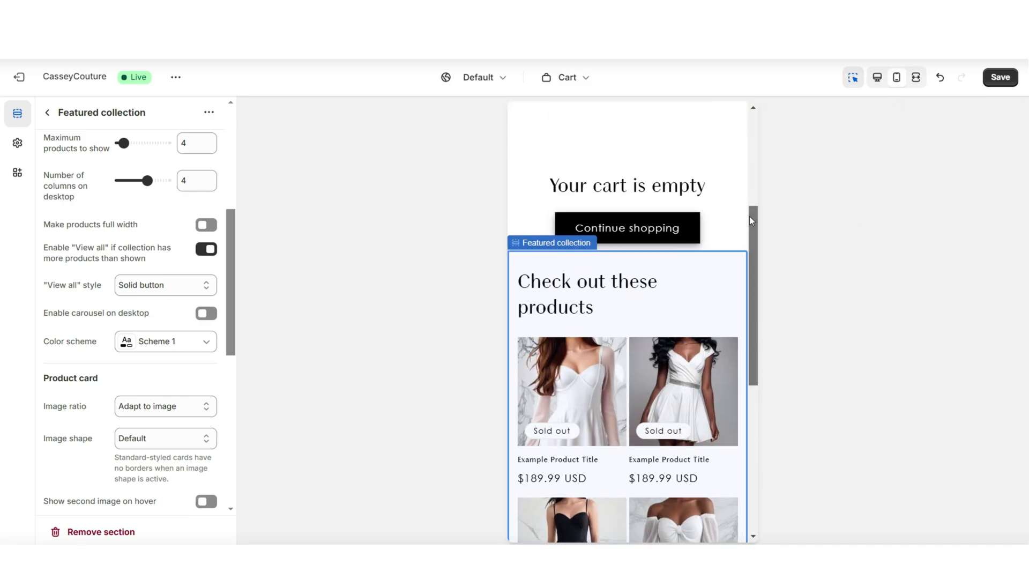
# Enable swipe on mobile for the Featured collection with 1 column on mobile, and page through its products in the preview
pyautogui.scroll(-8, 87, 296)
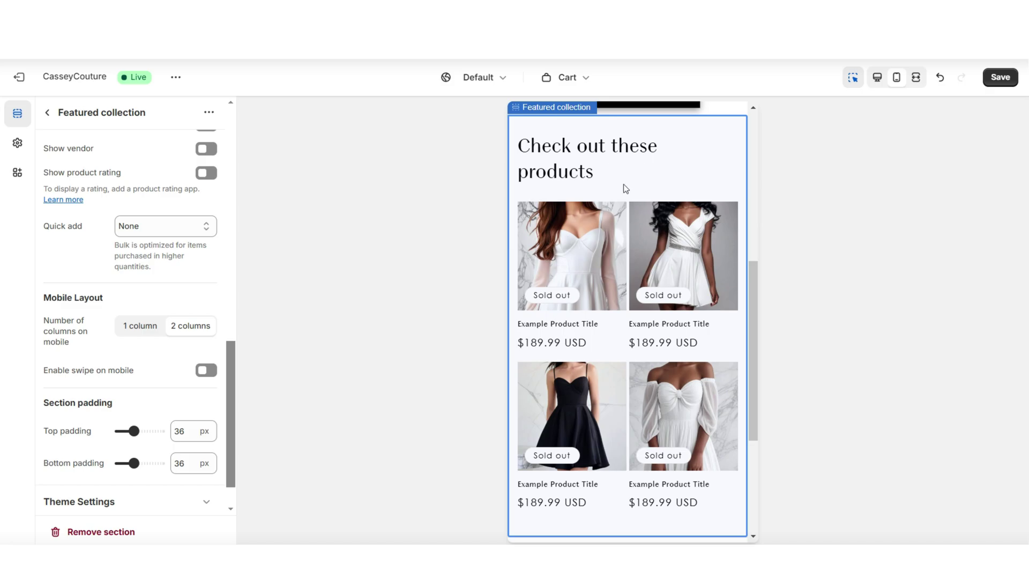
pyautogui.click(151, 323)
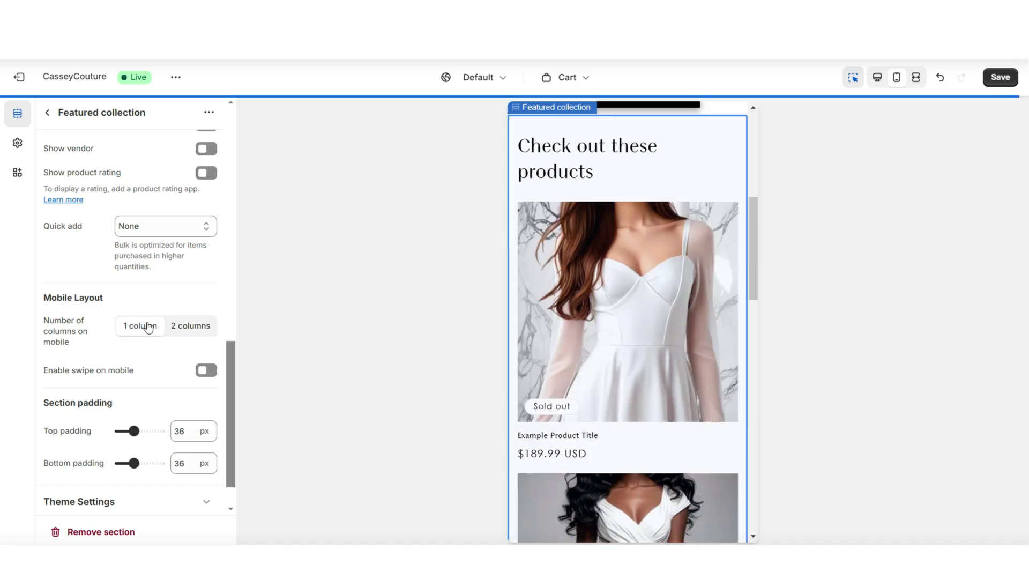
pyautogui.click(203, 372)
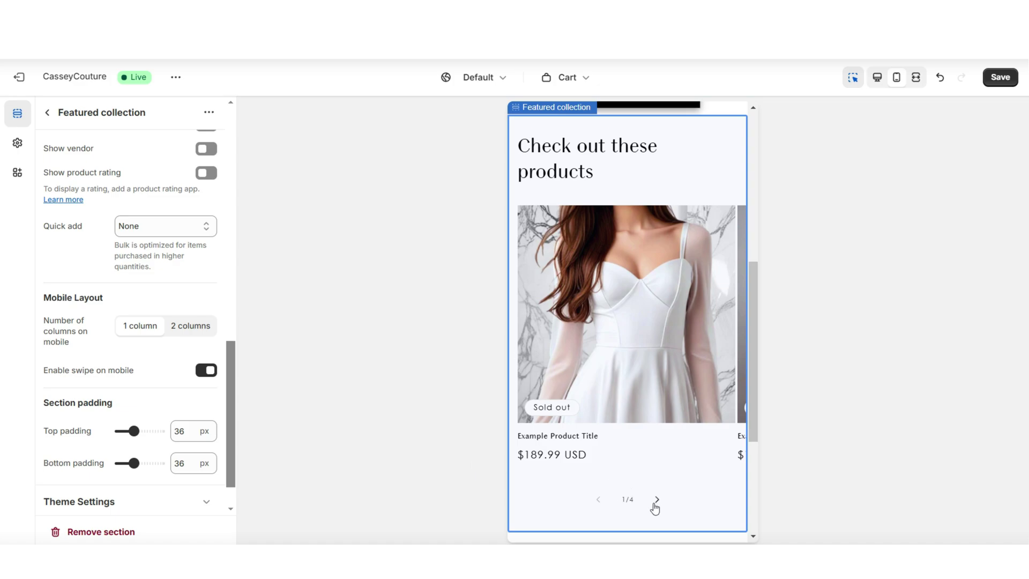
pyautogui.click(655, 505)
pyautogui.click(598, 506)
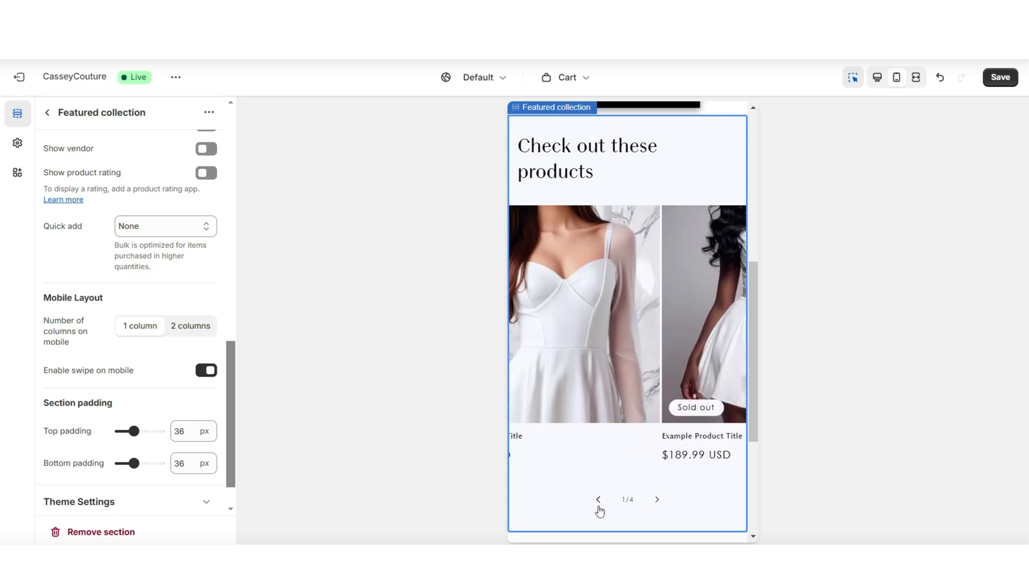
# Set the Featured collection's number of columns on mobile to 2 and advance the product slider in the preview
pyautogui.click(189, 327)
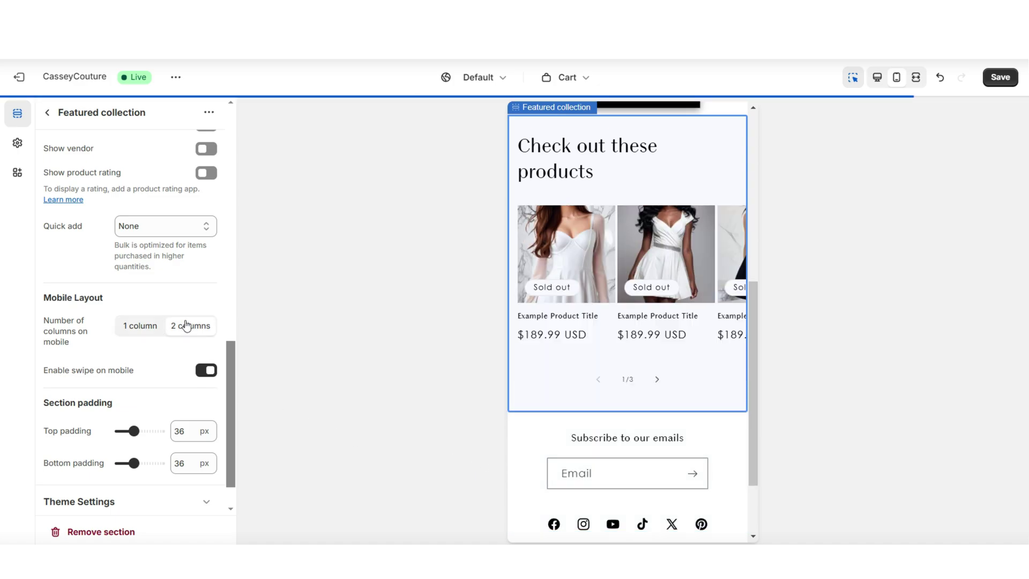
pyautogui.scroll(1, 667, 375)
pyautogui.click(657, 445)
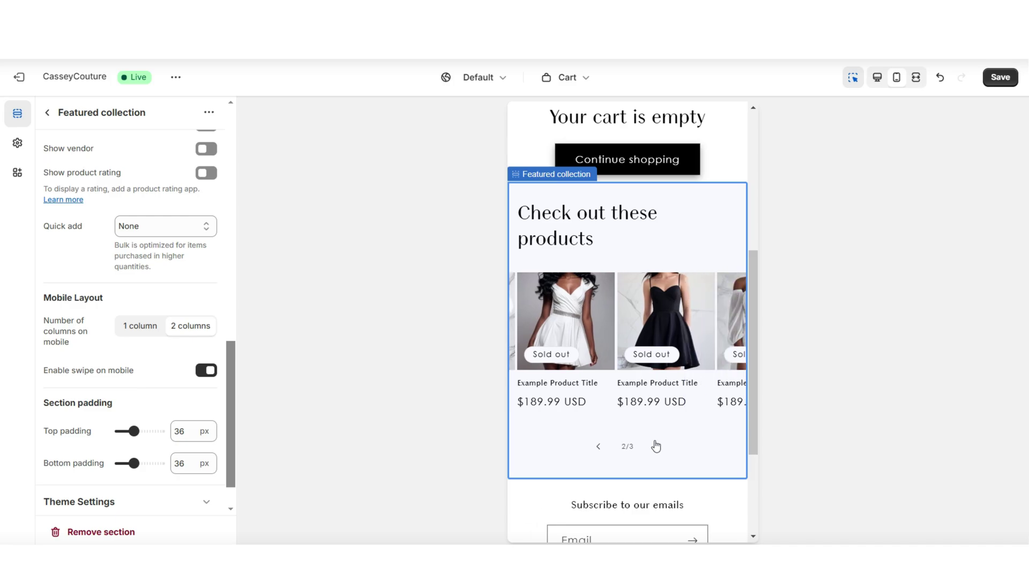
# Try the Standard Quick add option for the Featured collection and page through the products in the mobile preview
pyautogui.click(154, 251)
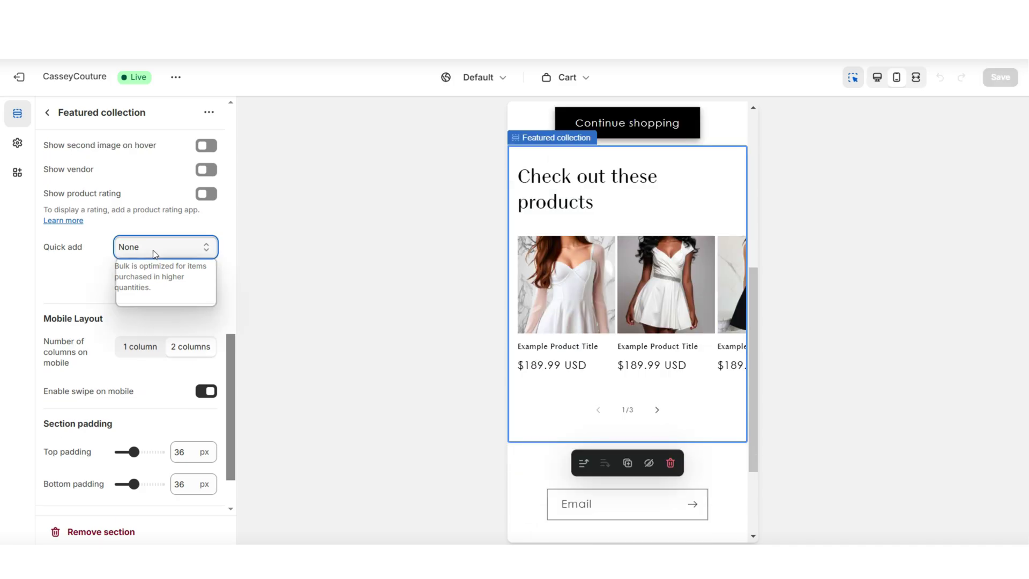
pyautogui.click(156, 283)
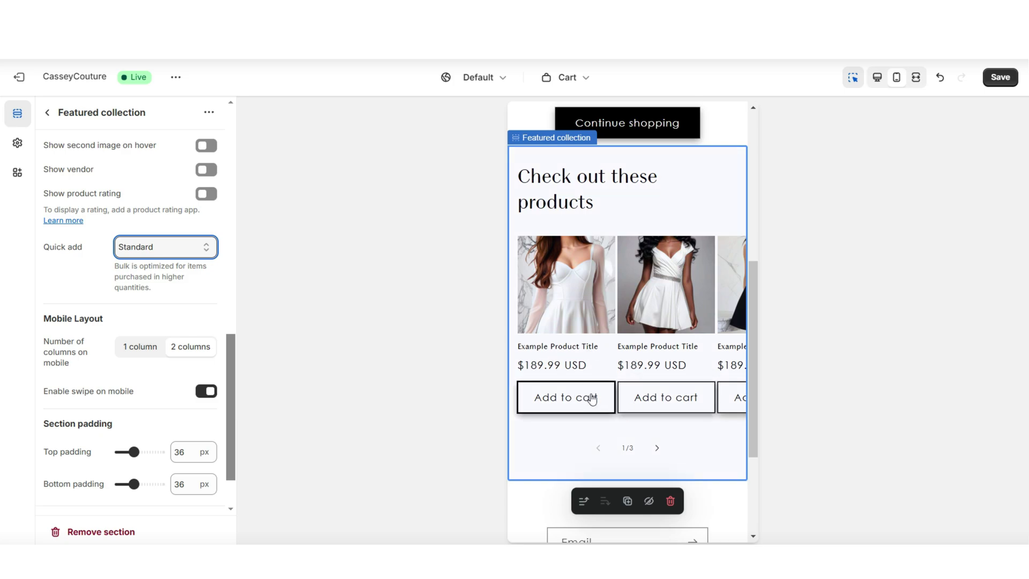
pyautogui.click(656, 448)
pyautogui.click(656, 448)
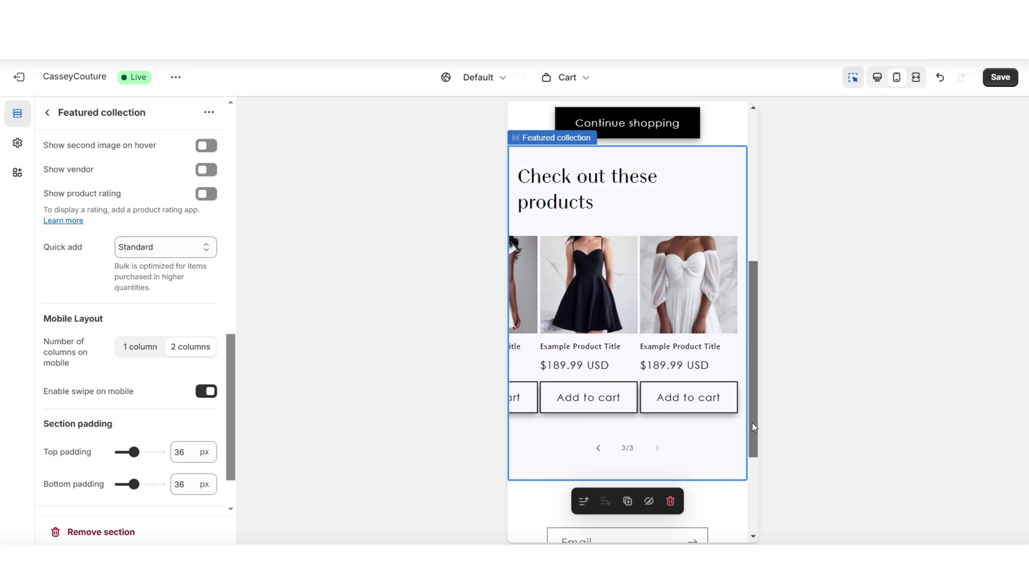
# Review the cart page in full-screen view, from the promotional columns through the cart items to the recommended products
pyautogui.moveTo(751, 423); pyautogui.dragTo(750, 275)
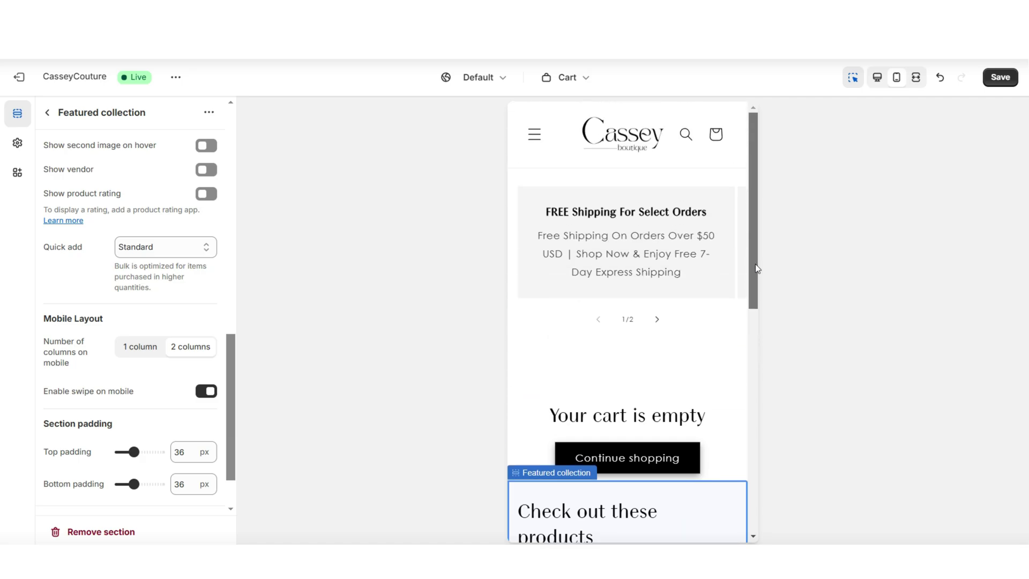
pyautogui.hotkey('ctrl', 'shift', 'f')
pyautogui.scroll(-4, 1023, 316)
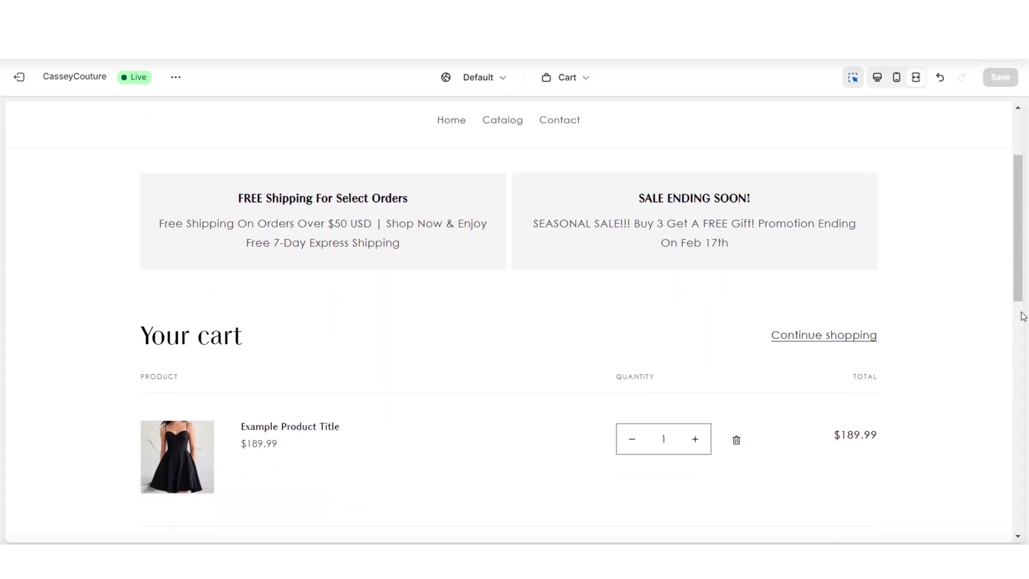
pyautogui.scroll(-8, 1023, 316)
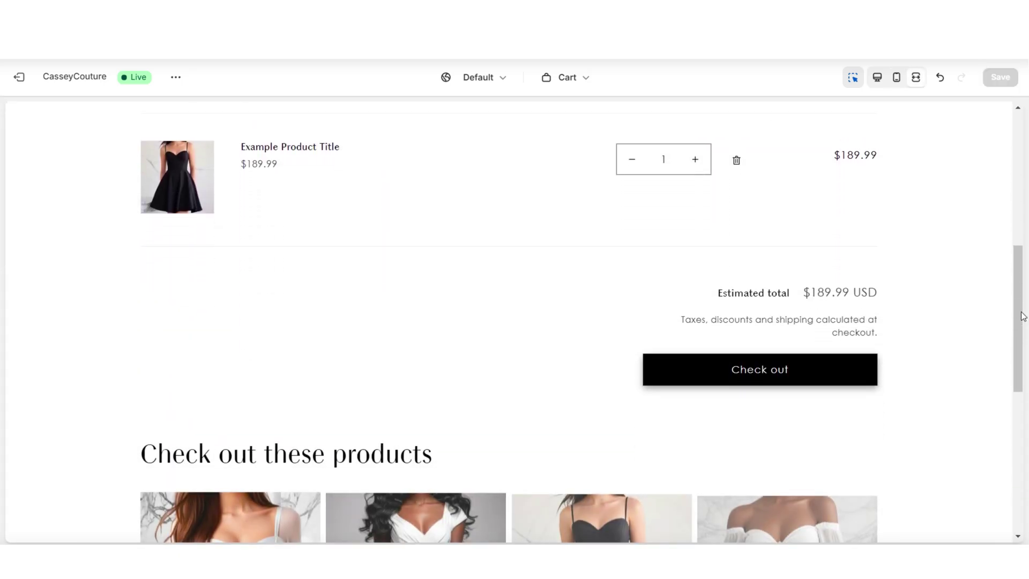
pyautogui.scroll(-1, 1023, 317)
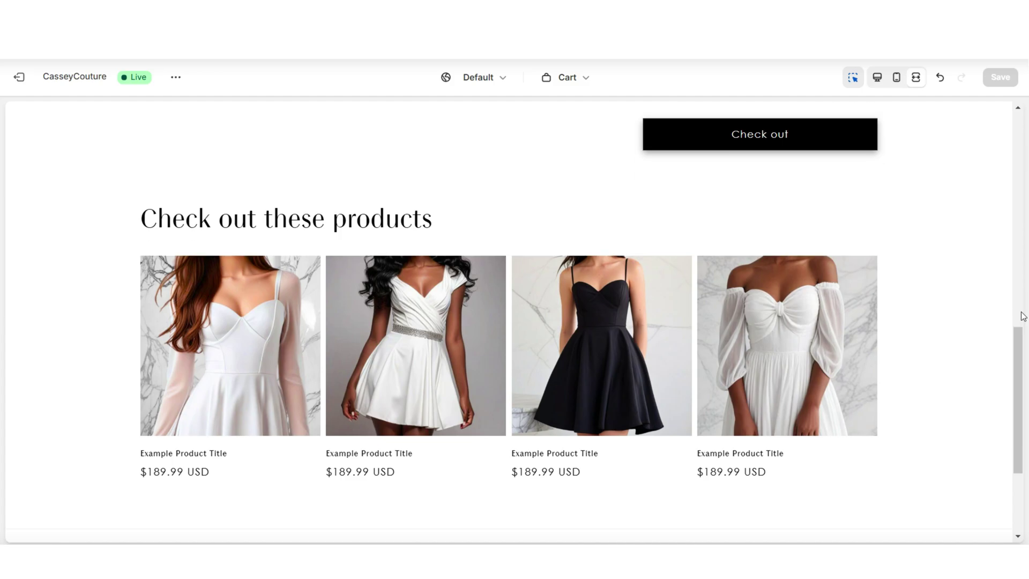
# Review the filled cart page in mobile view, from the cart item and checkout area to the recommended products
pyautogui.hotkey('ctrl', 'shift', 'f')
pyautogui.scroll(-4, 752, 329)
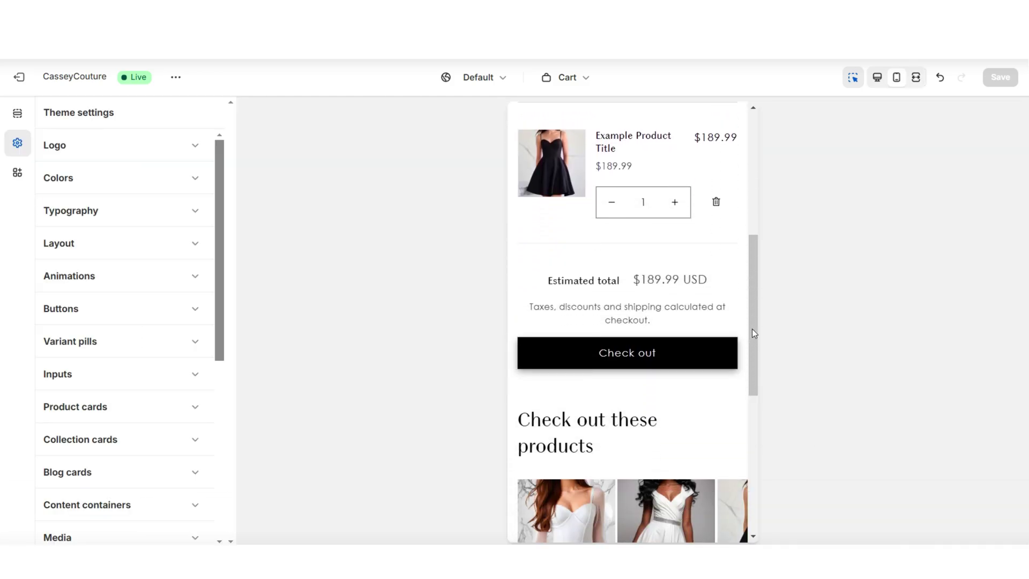
pyautogui.scroll(-5, 751, 329)
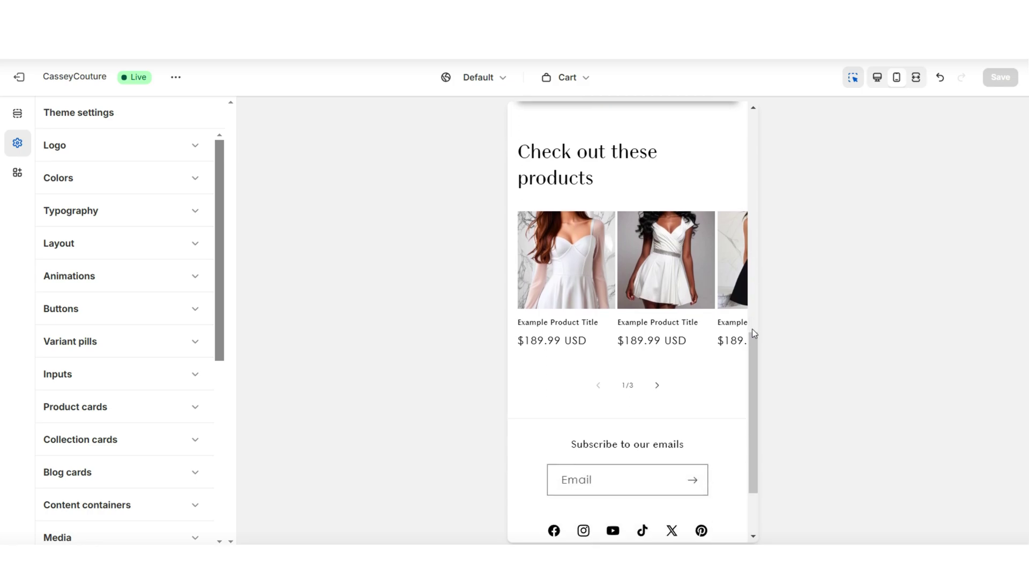
pyautogui.moveTo(751, 330); pyautogui.dragTo(771, 319)
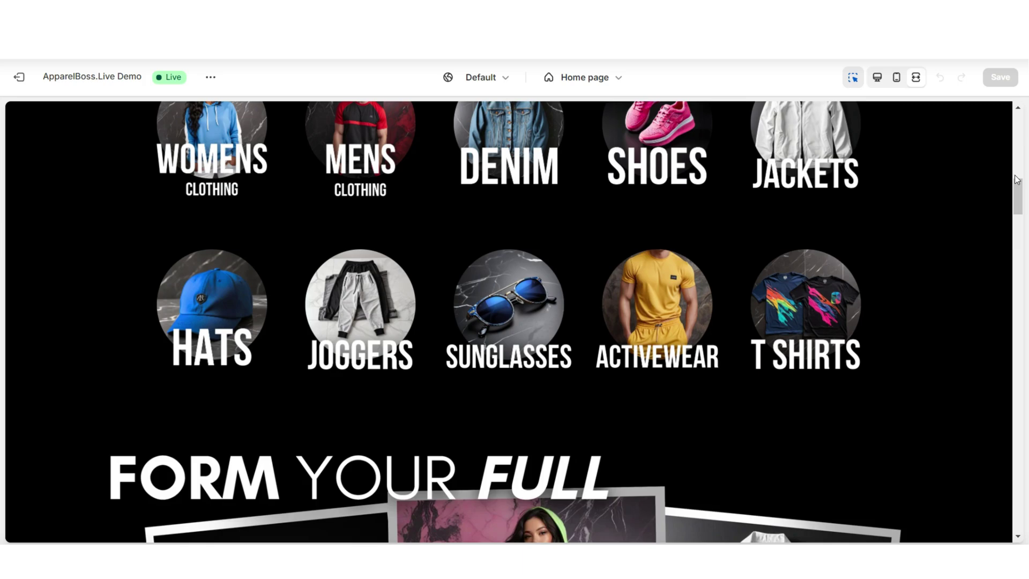
# Review the ApparelBoss.Live Demo home page in full-screen and mobile views, from the category images to the footer
pyautogui.scroll(-6, 1016, 180)
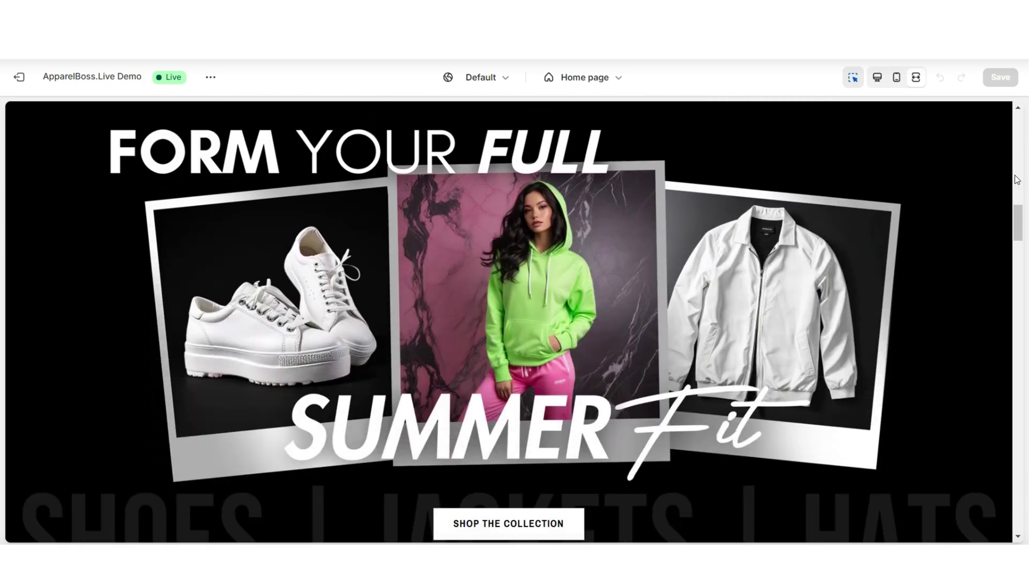
pyautogui.scroll(-6, 1016, 180)
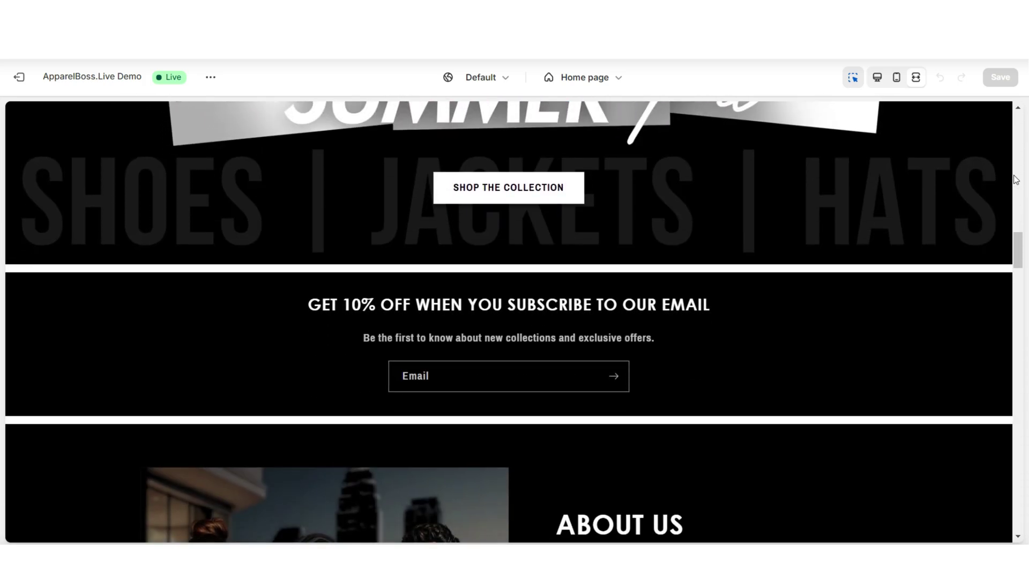
pyautogui.scroll(-2, 1016, 180)
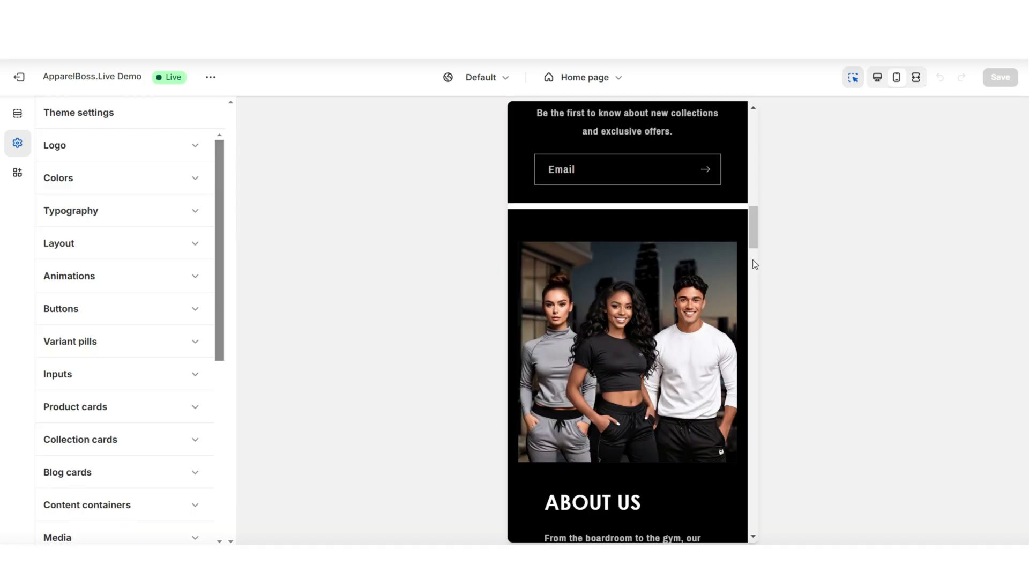
pyautogui.scroll(2, 752, 259)
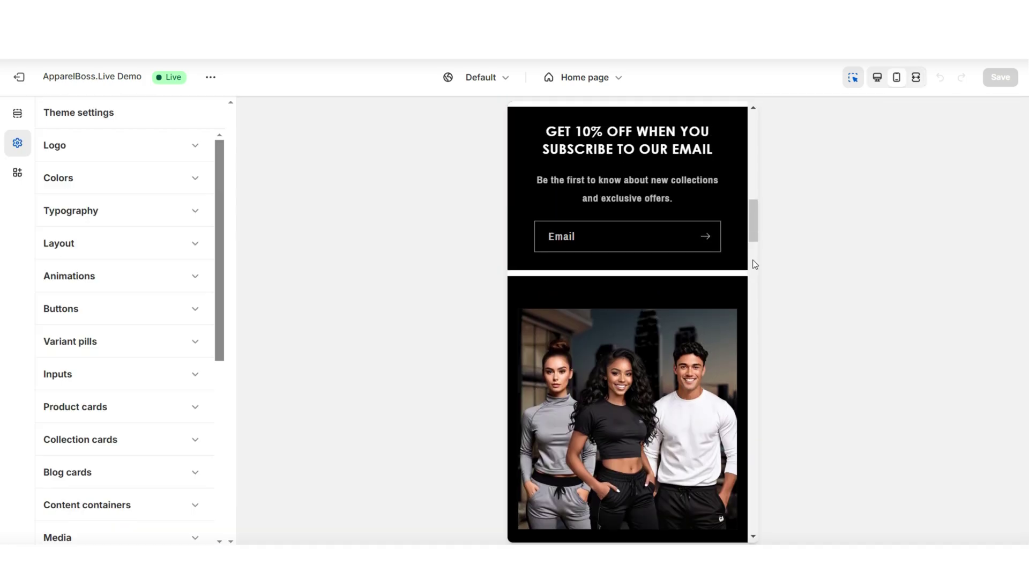
pyautogui.scroll(-15, 753, 289)
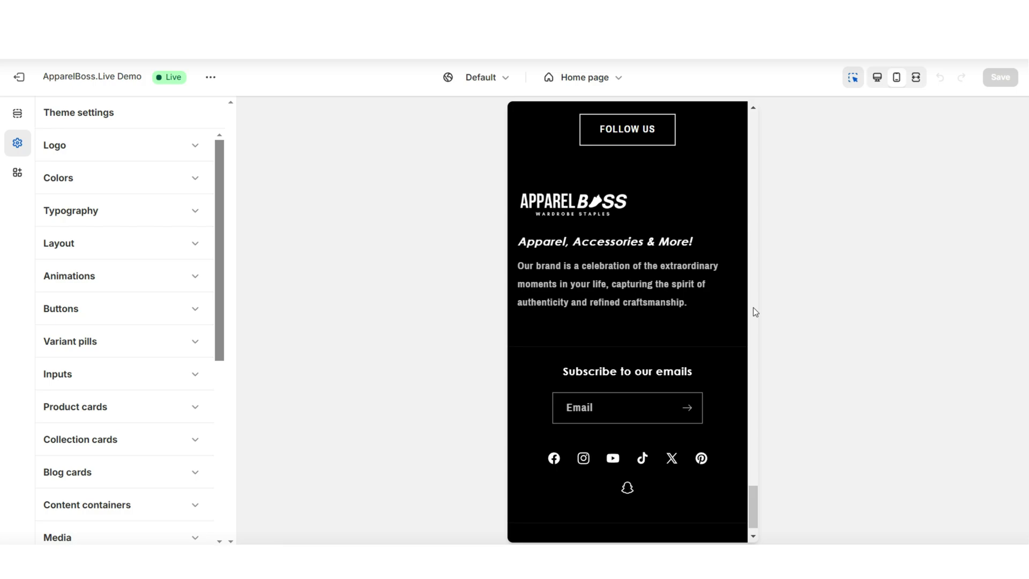
pyautogui.scroll(-1, 753, 307)
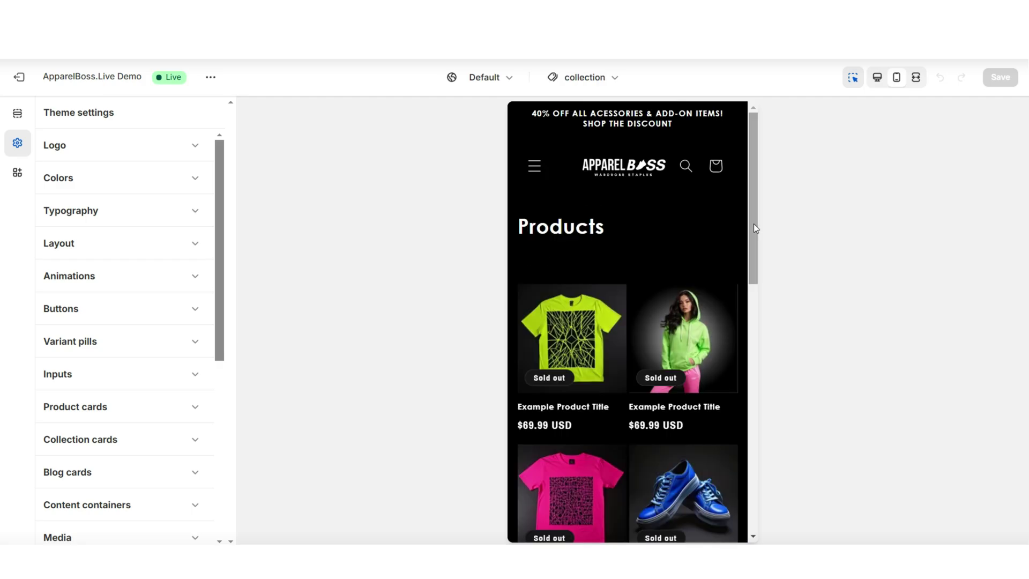
# Examine the ApparelBoss.Live Demo collection page in mobile view, from the product grid to the footer
pyautogui.scroll(-6, 754, 225)
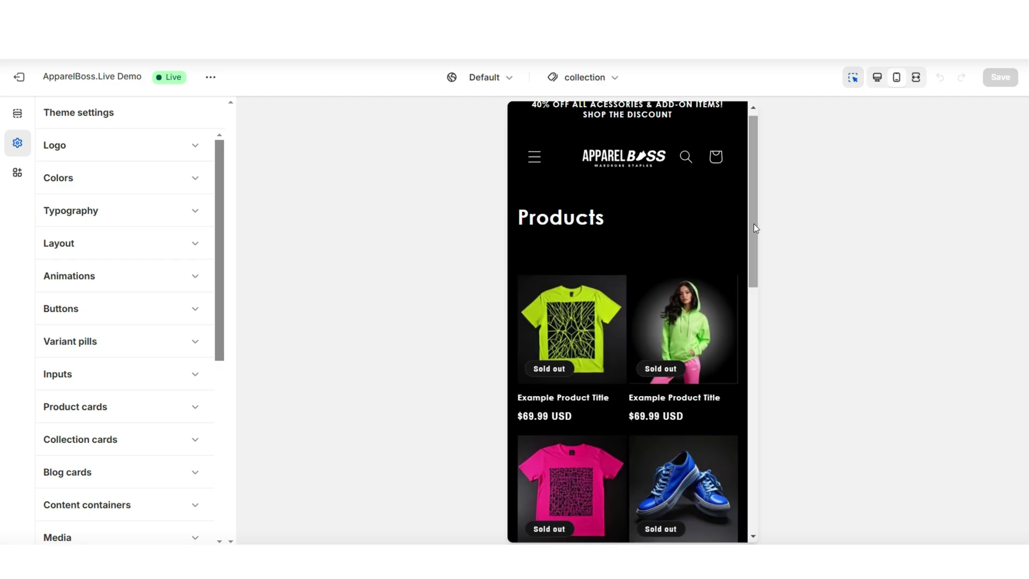
pyautogui.scroll(3, 753, 223)
pyautogui.scroll(-4, 753, 223)
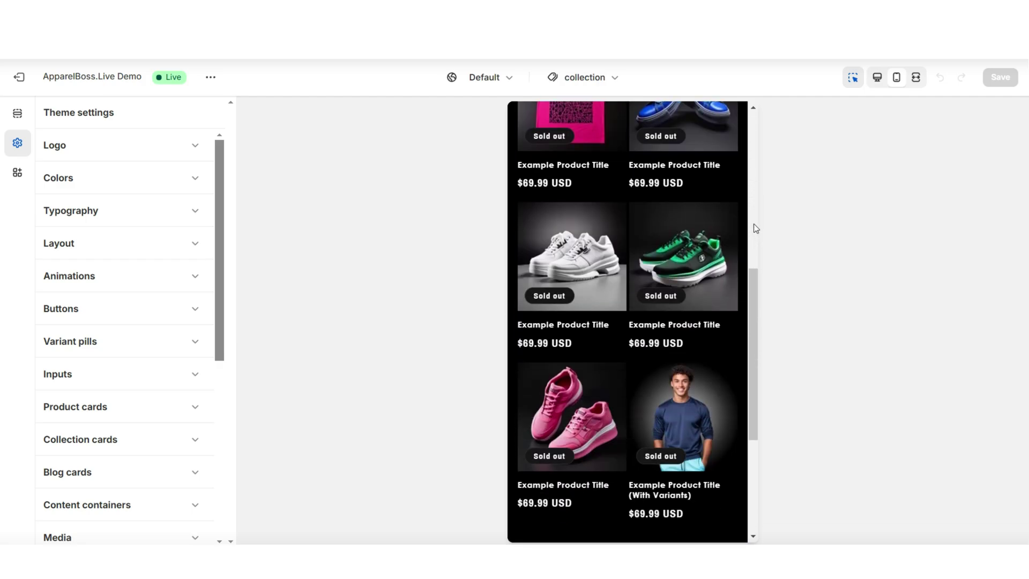
pyautogui.scroll(-4, 754, 223)
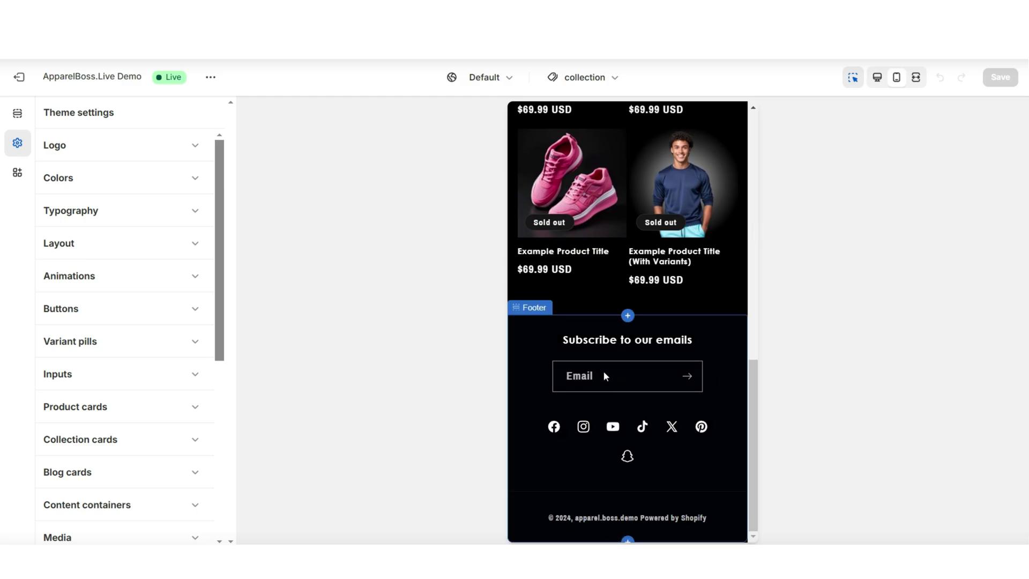
pyautogui.scroll(1, 753, 382)
pyautogui.scroll(-1, 753, 384)
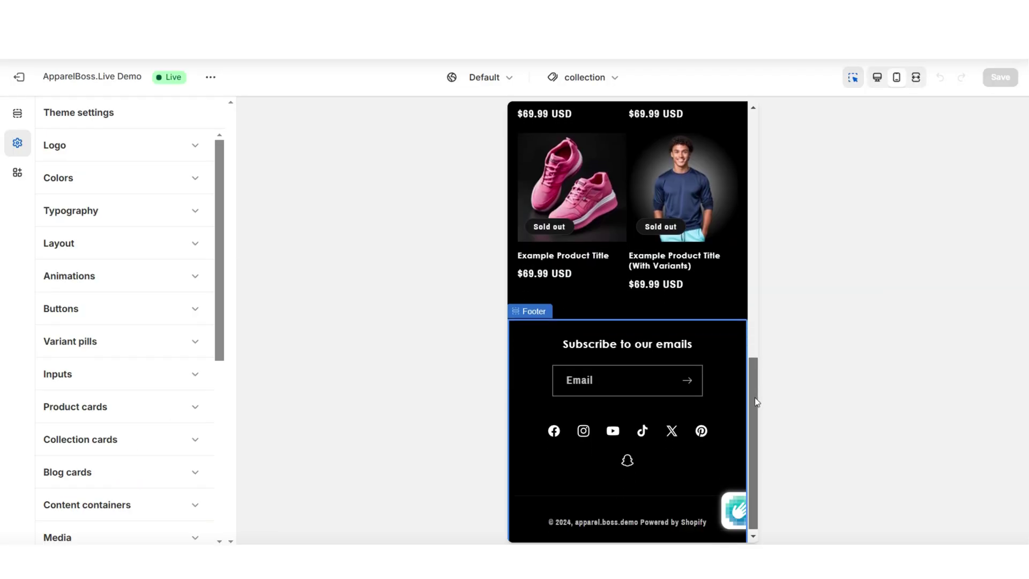
pyautogui.scroll(1, 758, 411)
pyautogui.scroll(-1, 757, 409)
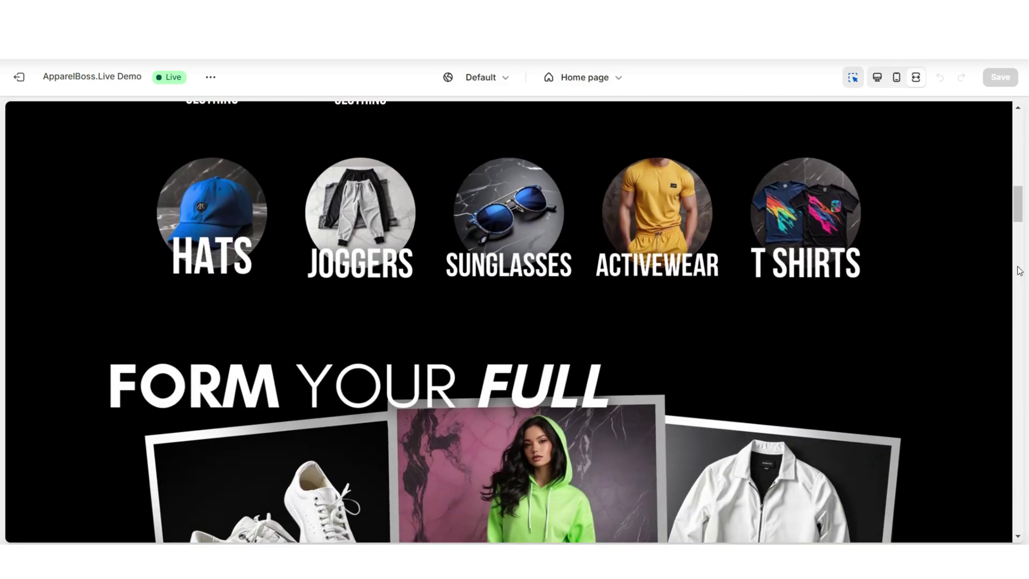
# Examine the ApparelBoss.Live Demo home page in full-screen view, from the Summer Fit banner to the About Us section
pyautogui.scroll(-4, 1018, 271)
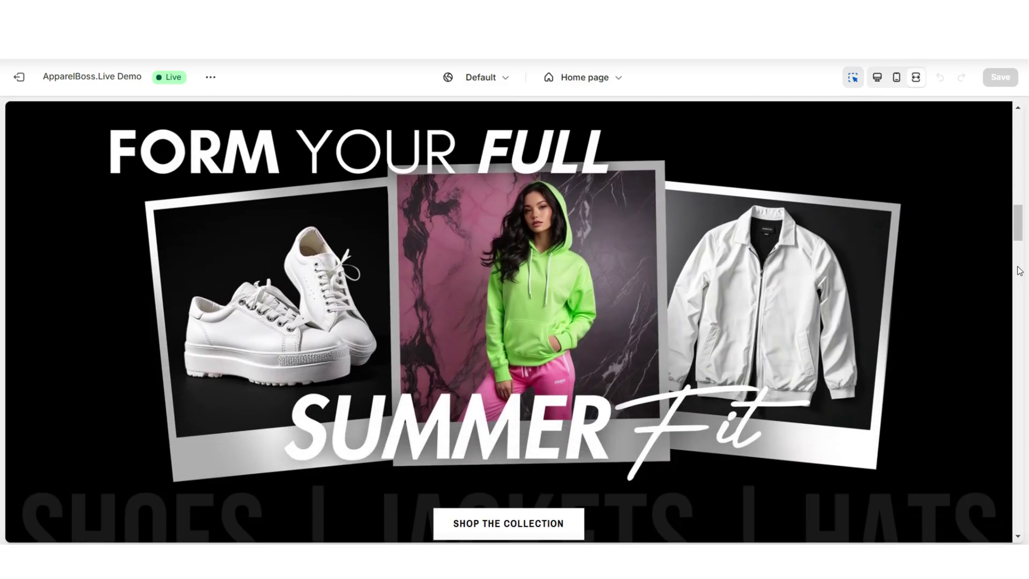
pyautogui.scroll(-5, 1019, 270)
pyautogui.scroll(-5, 1019, 271)
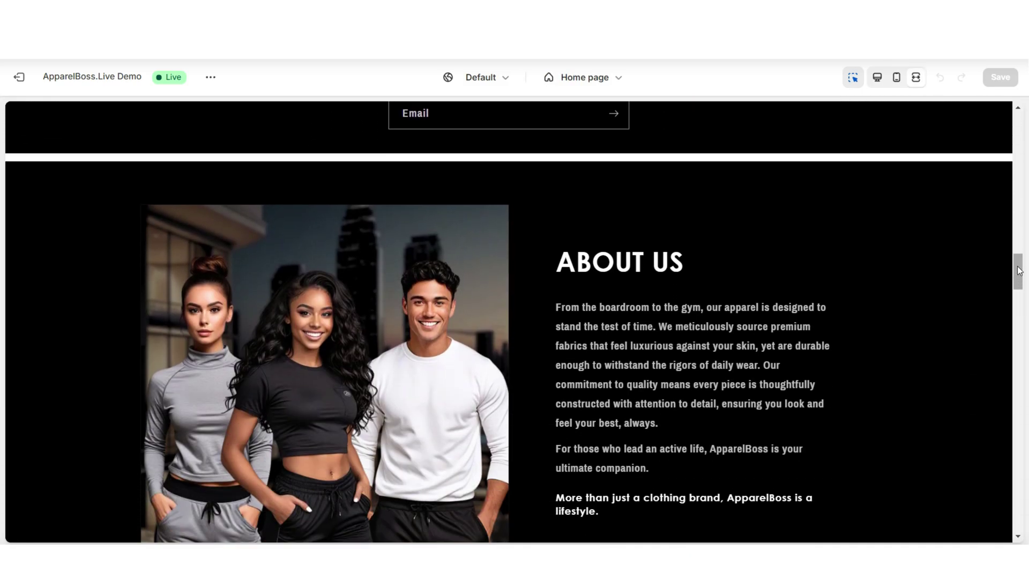
# Add a Rich text section between the Summer Fit banner and the About Us section of the home page
pyautogui.scroll(5, 1019, 270)
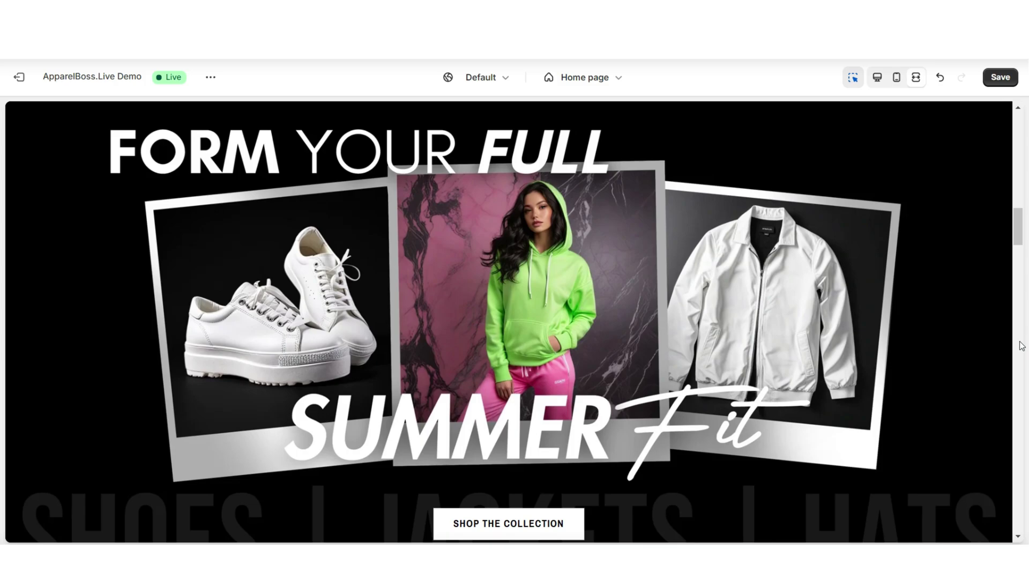
pyautogui.scroll(-5, 1022, 346)
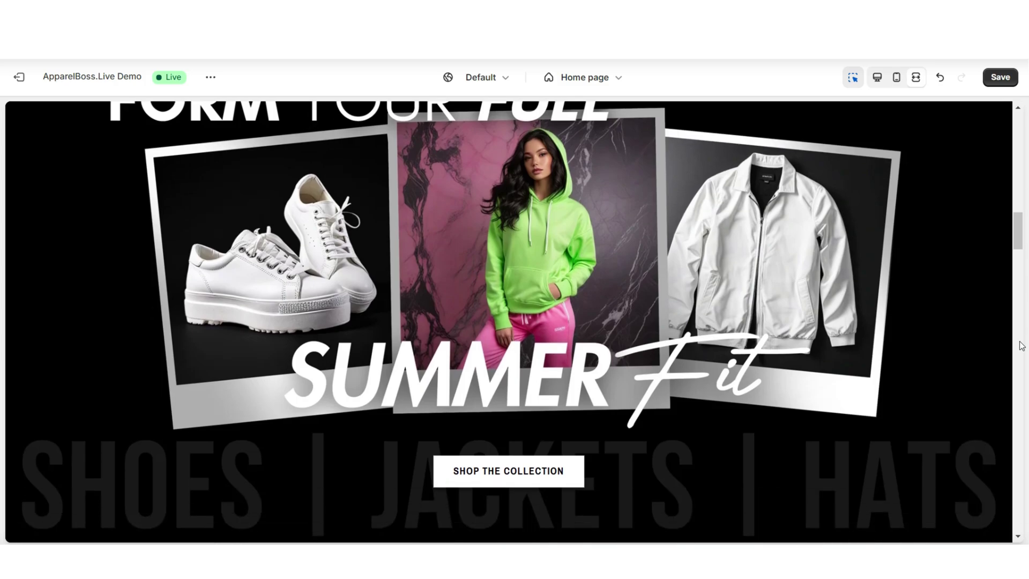
pyautogui.click(511, 332)
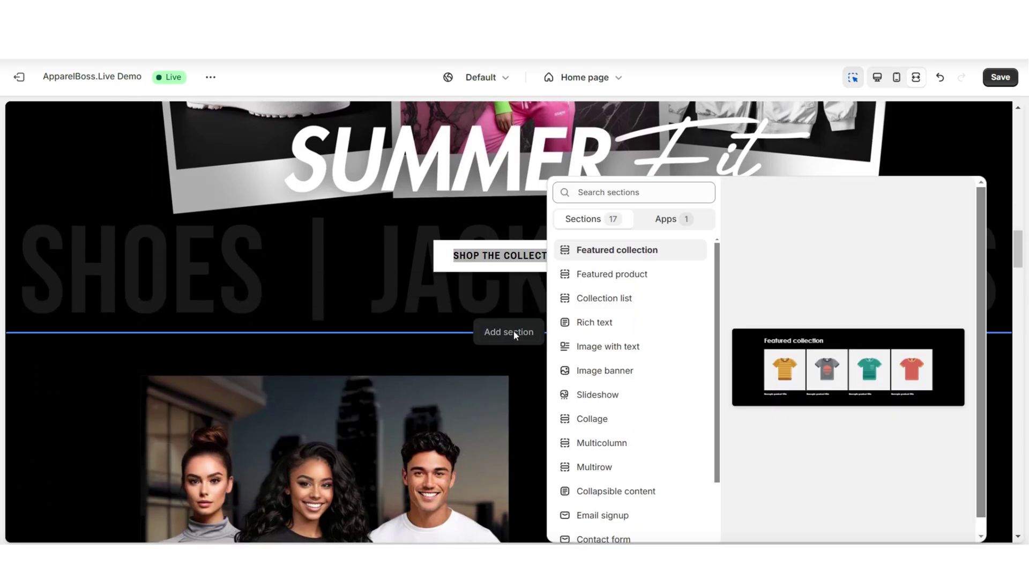
pyautogui.click(696, 328)
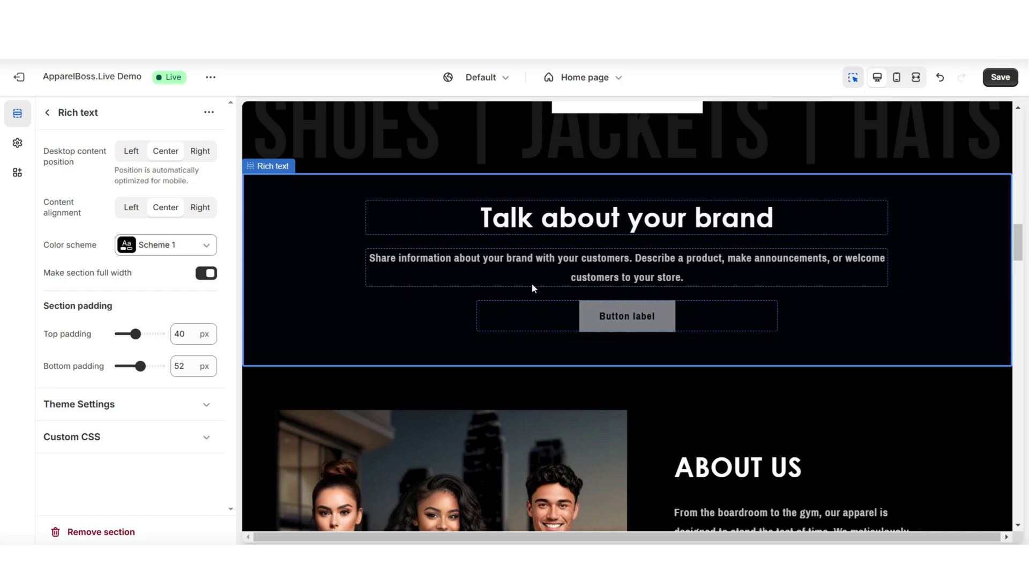
# Remove the heading, text and button blocks from the new rich text section
pyautogui.click(445, 214)
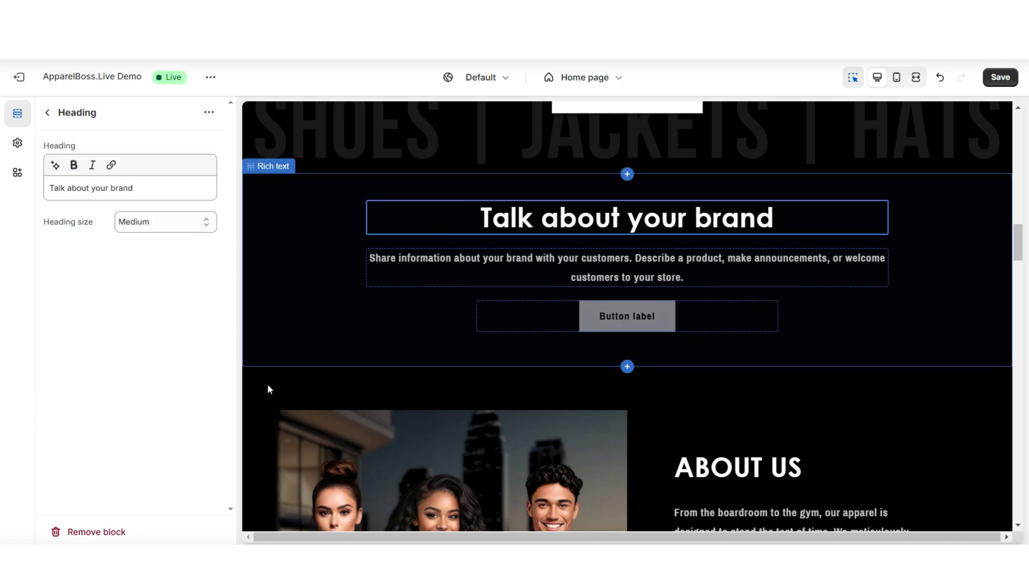
pyautogui.click(94, 531)
pyautogui.click(94, 531)
pyautogui.click(94, 530)
# Give the emptied rich text section color scheme Scheme 2, a bottom padding of 0 px and a top padding of 12 px
pyautogui.click(182, 256)
pyautogui.click(149, 287)
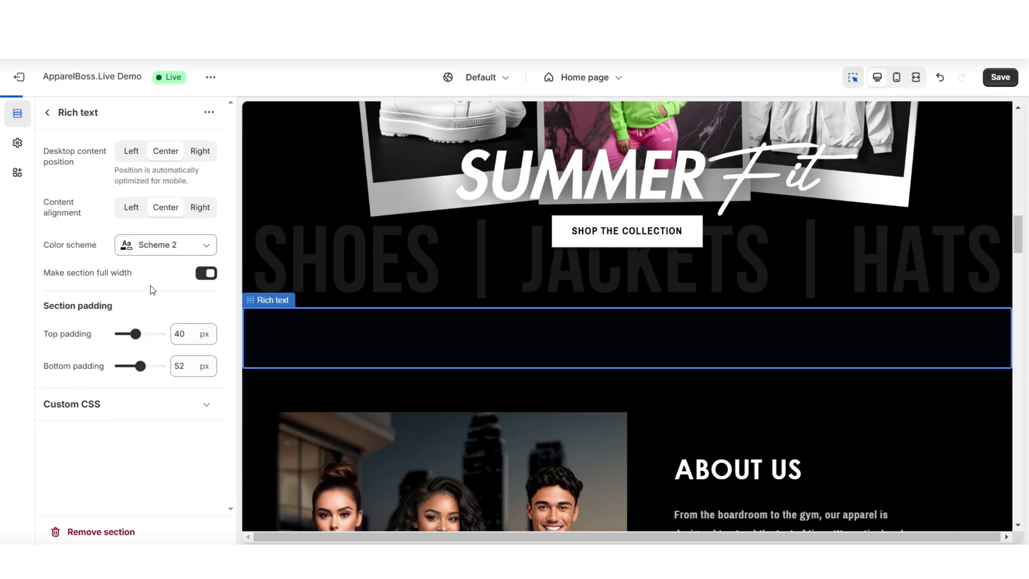
pyautogui.moveTo(140, 366); pyautogui.dragTo(118, 368)
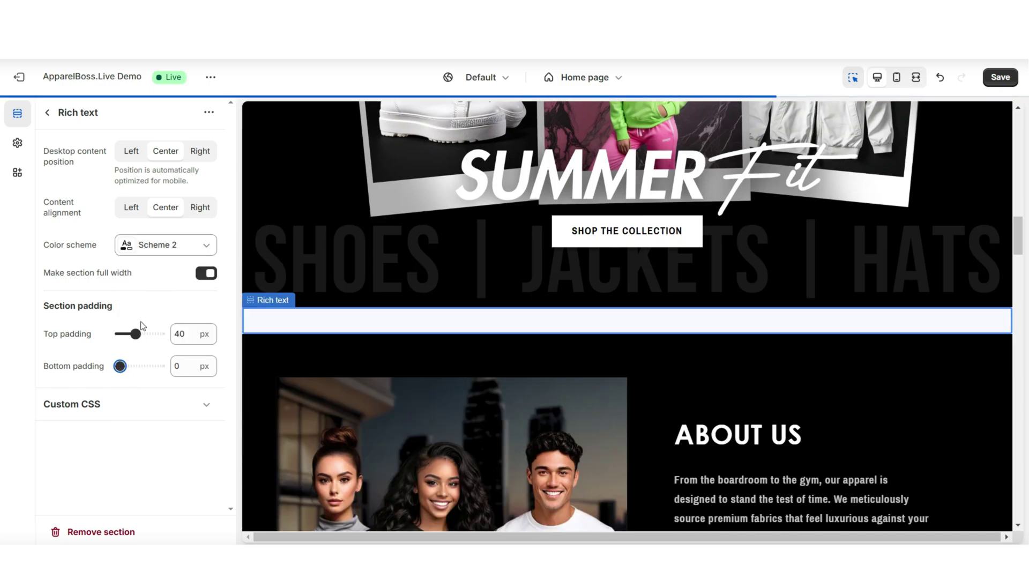
pyautogui.moveTo(136, 333); pyautogui.dragTo(122, 335)
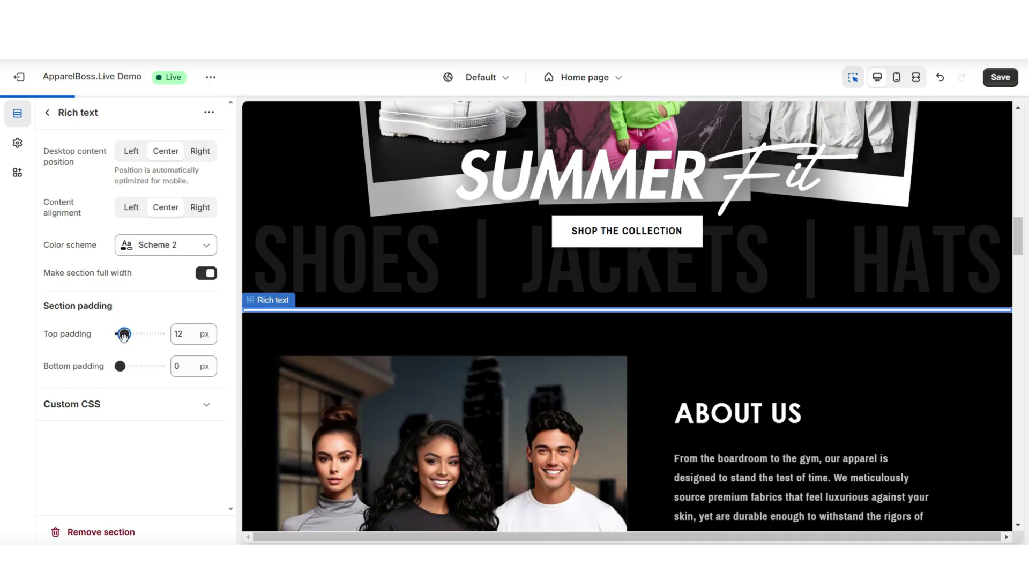
# Duplicate the thin white rich text divider section
pyautogui.click(209, 112)
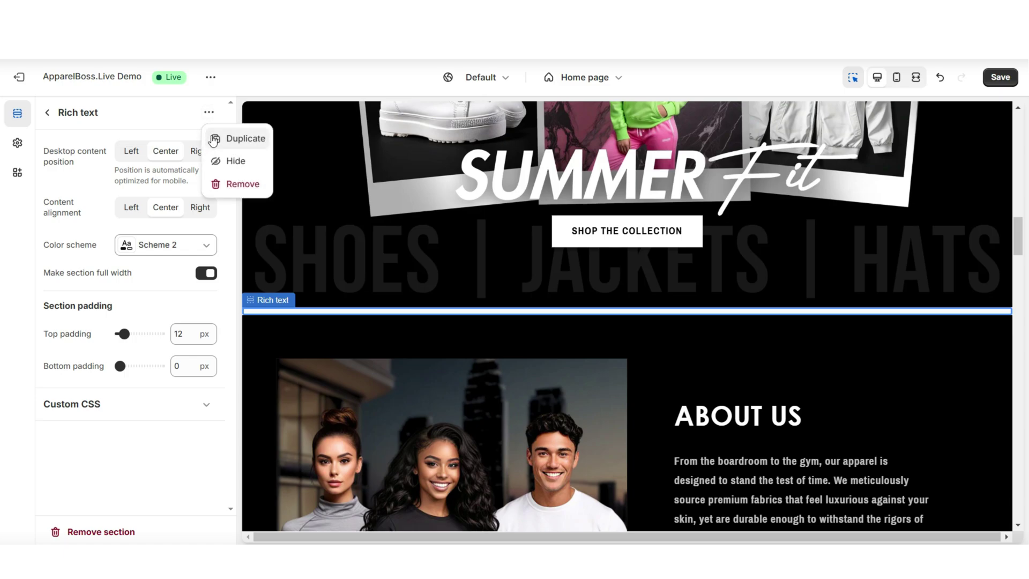
pyautogui.click(216, 139)
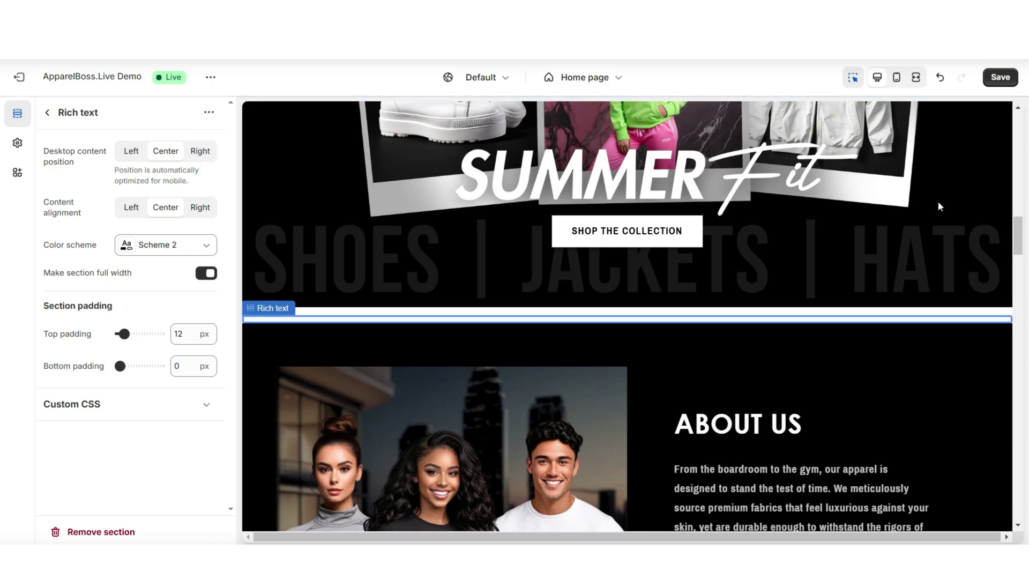
pyautogui.click(916, 79)
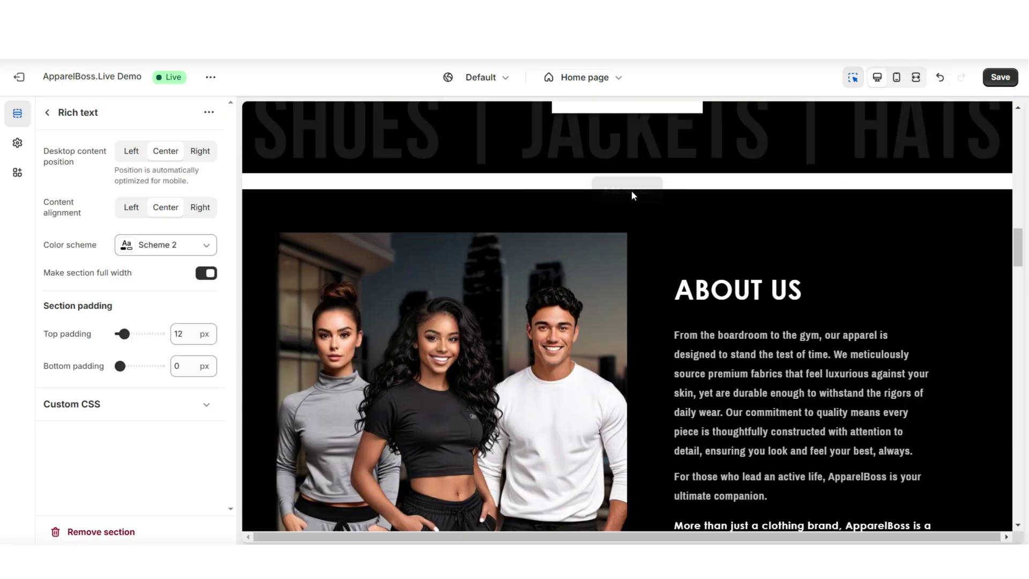
# Add an Email signup section above About Us and move it up between the two white divider sections
pyautogui.click(633, 190)
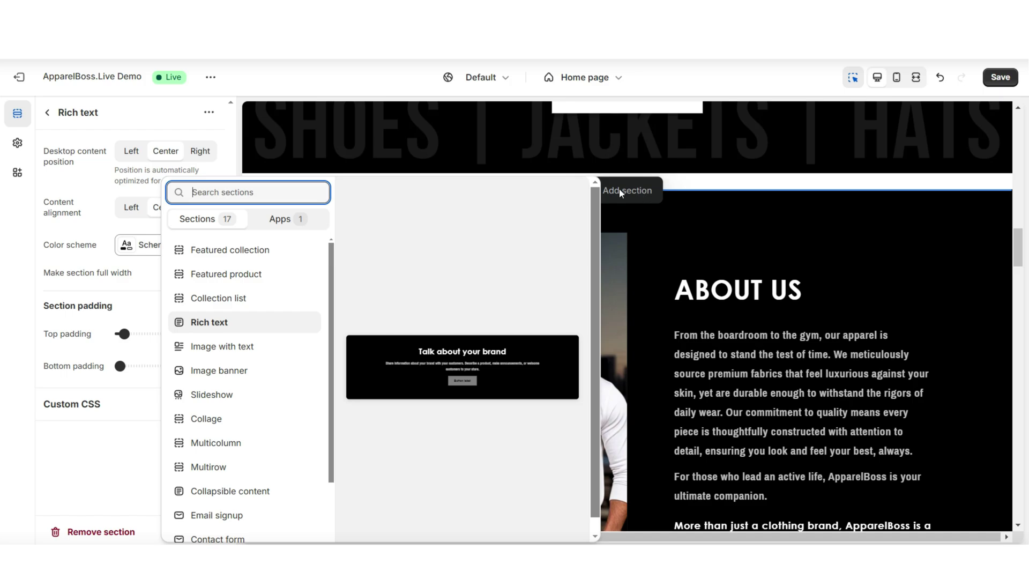
pyautogui.scroll(-2, 244, 408)
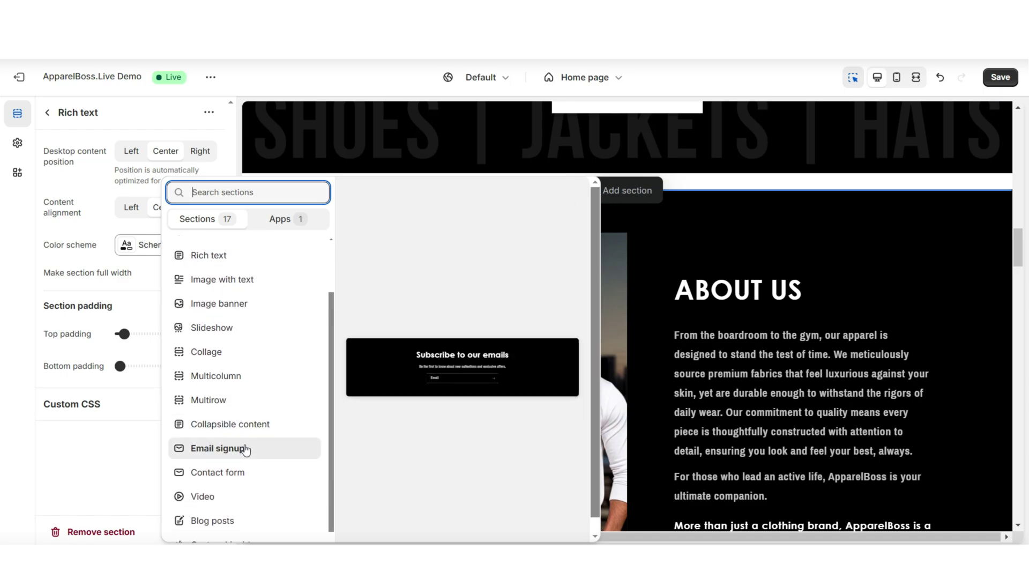
pyautogui.click(246, 450)
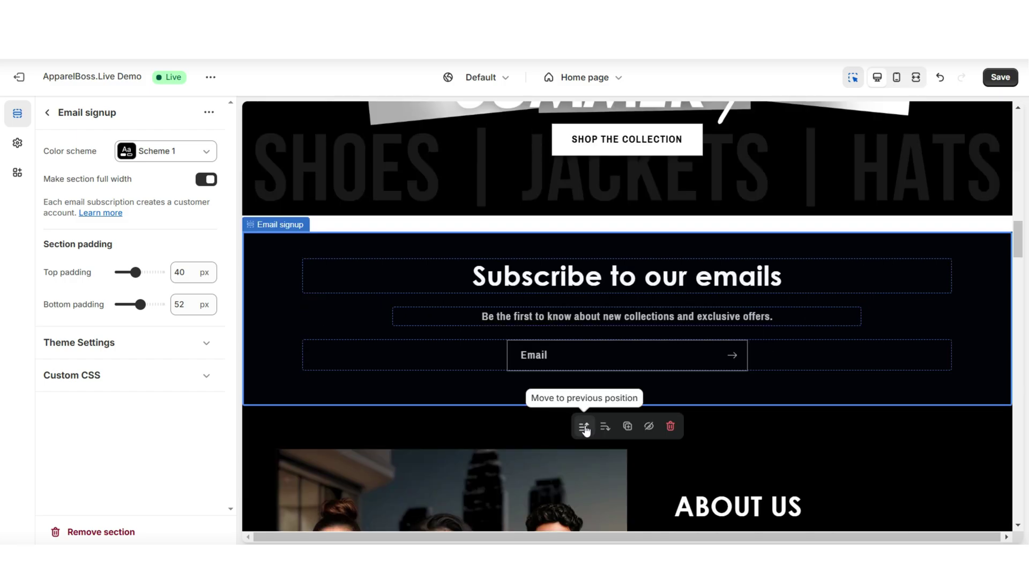
pyautogui.click(586, 431)
# Review the email signup section and its white dividers in full-screen and mobile views
pyautogui.hotkey('ctrl', 'shift', 'f')
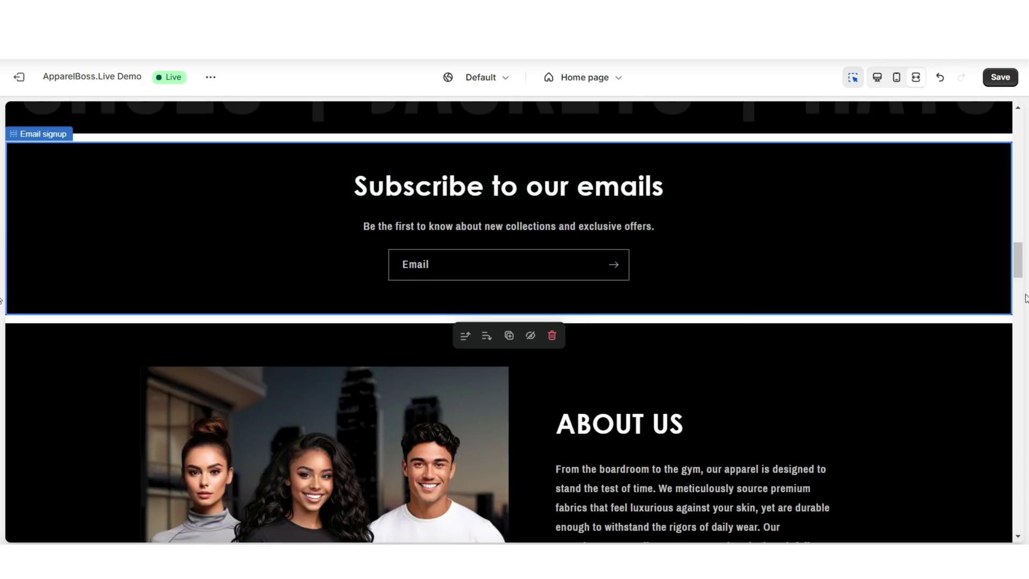
pyautogui.scroll(-1, 1014, 266)
pyautogui.scroll(2, 1014, 267)
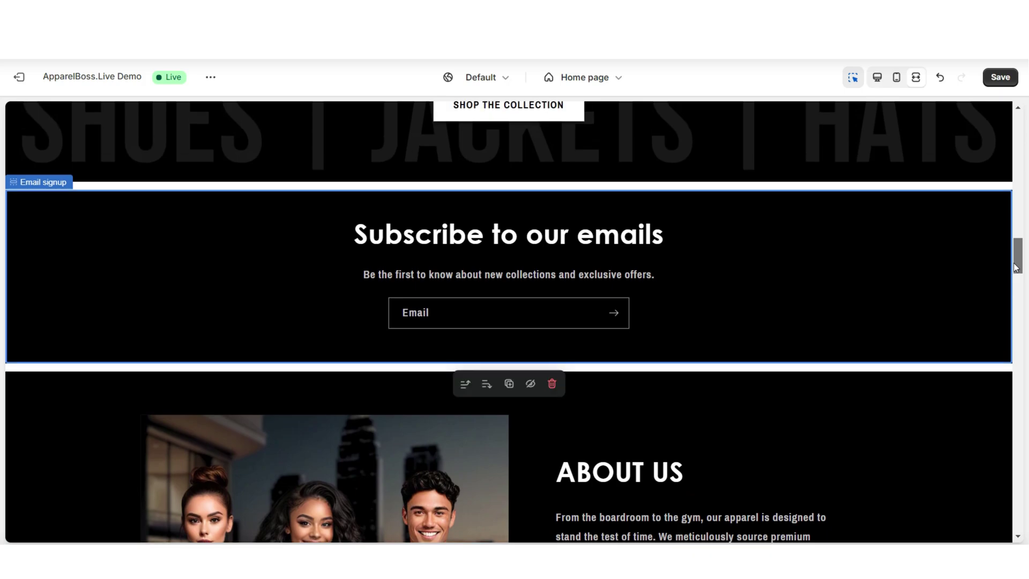
pyautogui.hotkey('ctrl', 'shift', 'm')
pyautogui.scroll(-1, 753, 336)
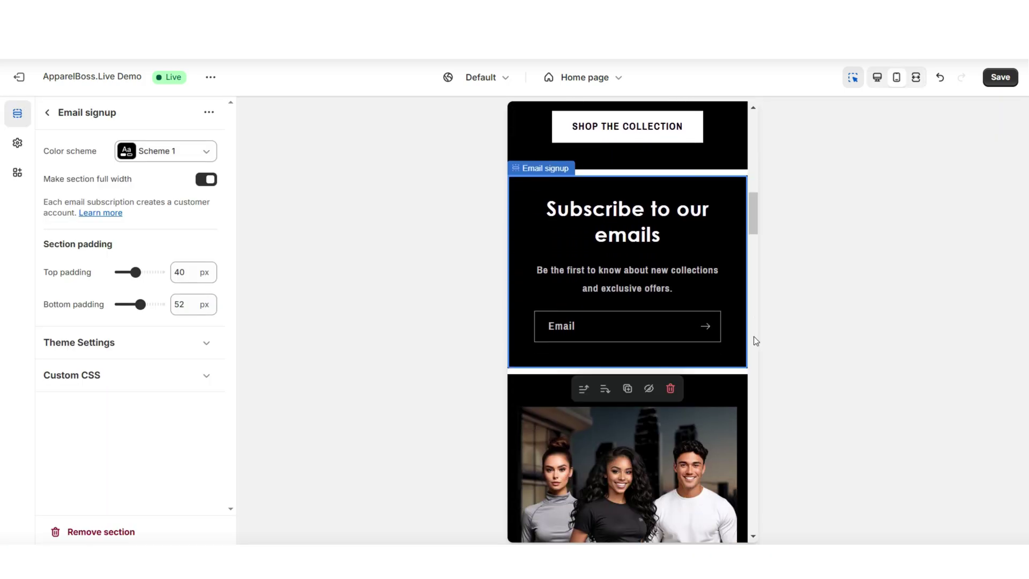
pyautogui.scroll(3, 754, 336)
pyautogui.scroll(-3, 754, 336)
# Change the email signup heading to "GET 10% OFF WHEN YOU SUBSCRIBE TO OUR EMAIL" and set its size to Small
pyautogui.click(655, 234)
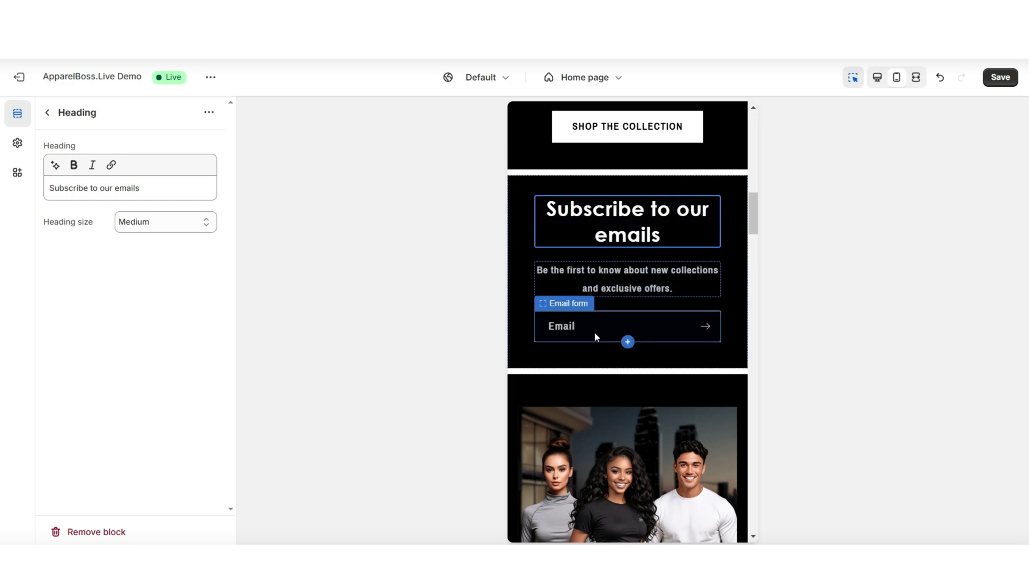
pyautogui.moveTo(145, 190); pyautogui.dragTo(39, 195)
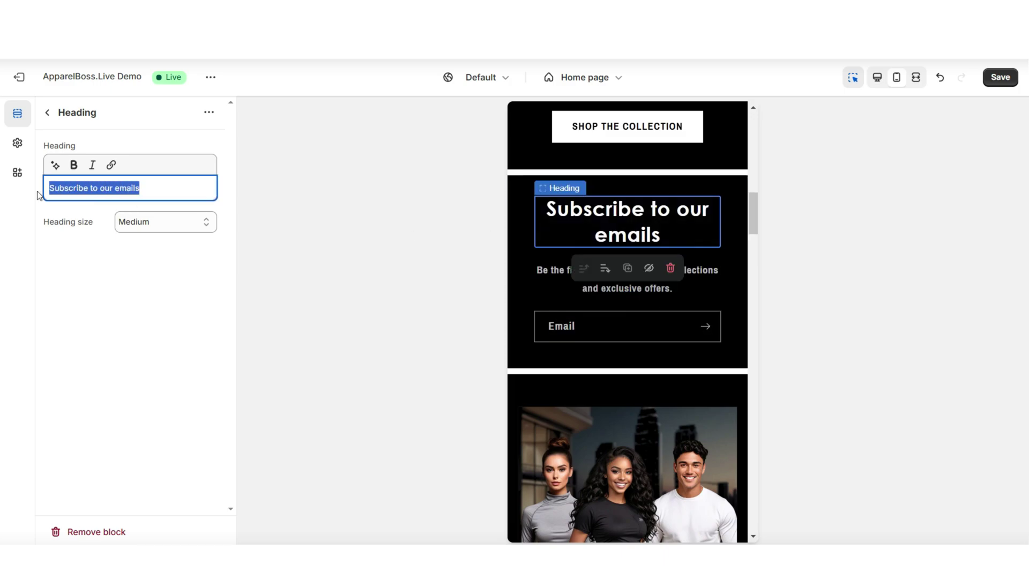
pyautogui.rightClick(61, 201)
pyautogui.click(122, 274)
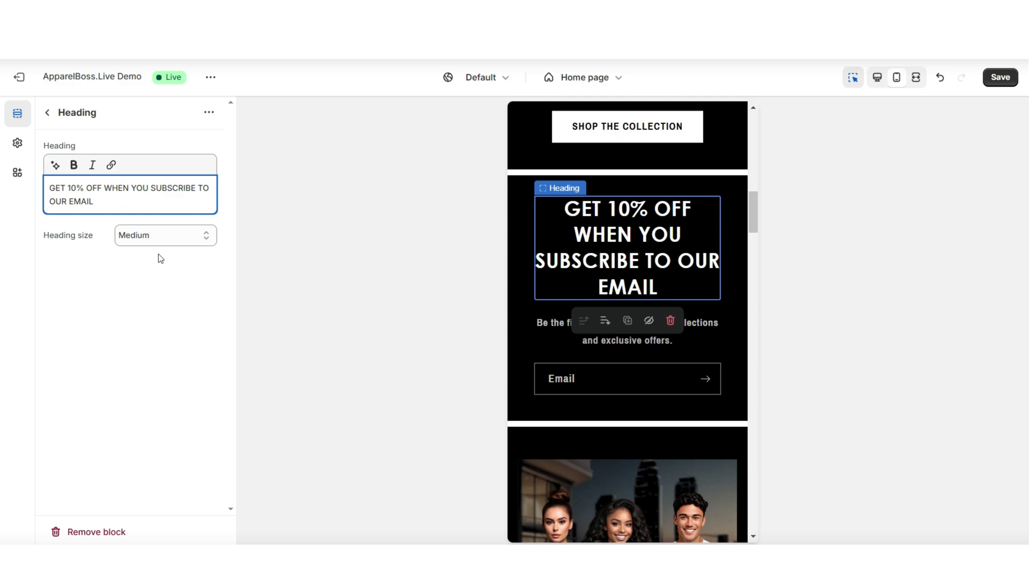
pyautogui.click(181, 234)
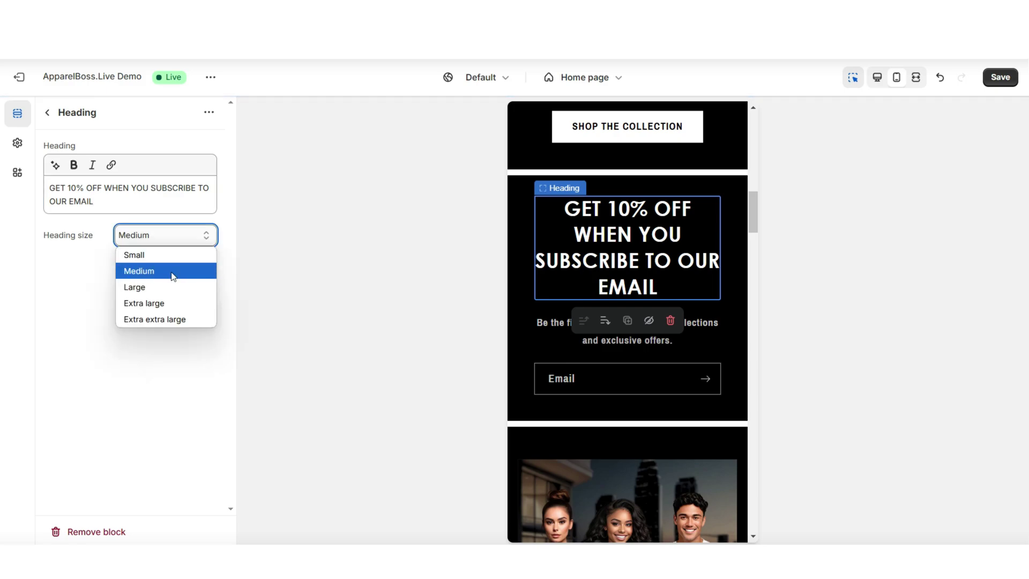
pyautogui.click(175, 253)
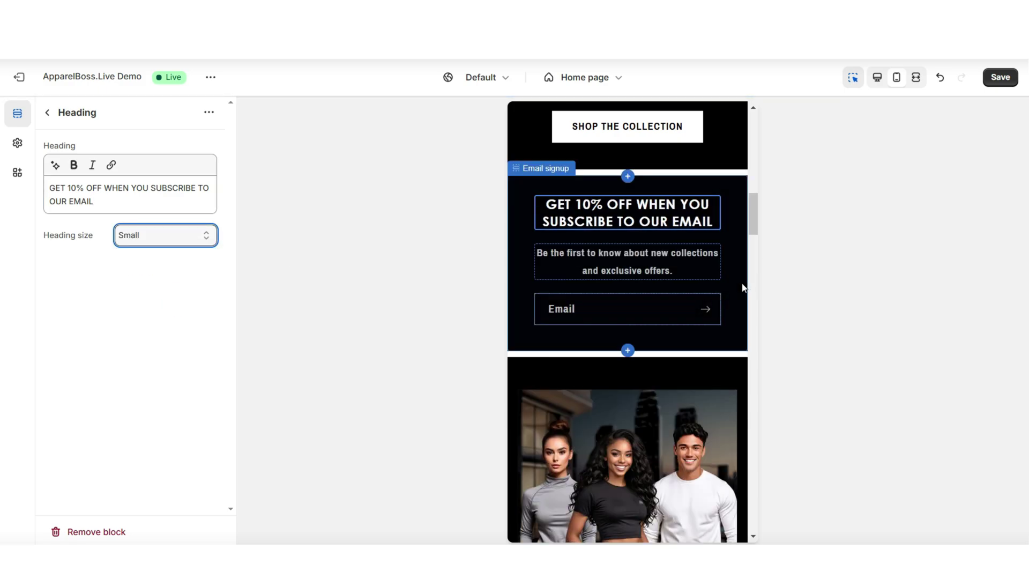
pyautogui.click(744, 304)
pyautogui.scroll(1, 743, 305)
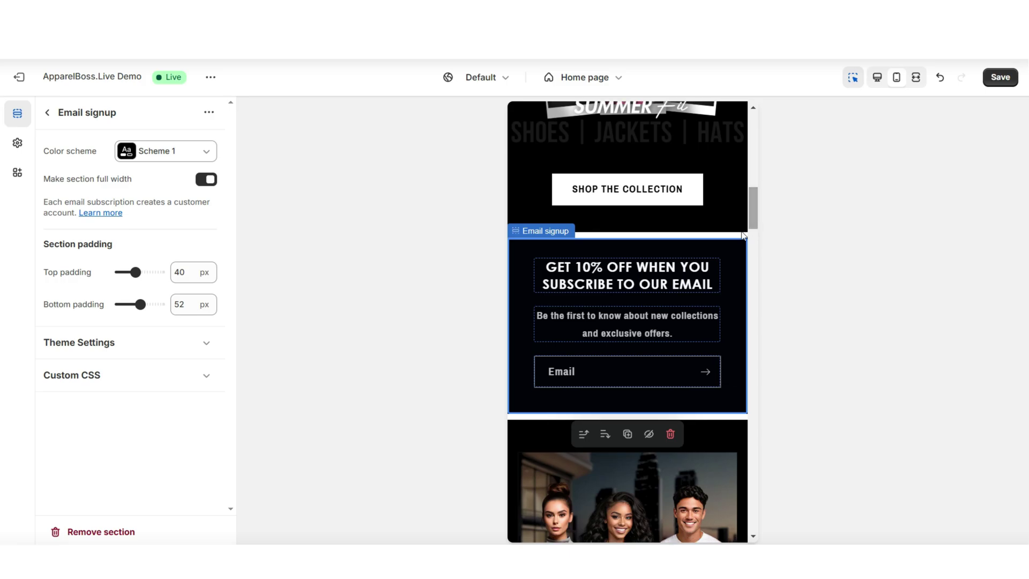
# Open the settings of the home page footer and switch its email signup off and back on
pyautogui.click(916, 77)
pyautogui.scroll(-5, 1019, 160)
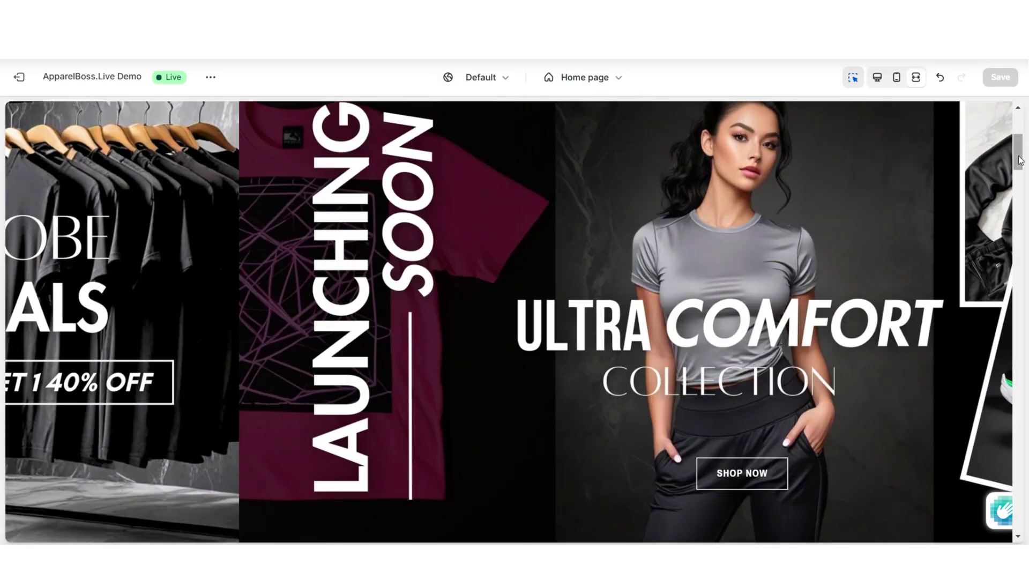
pyautogui.scroll(-15, 1020, 159)
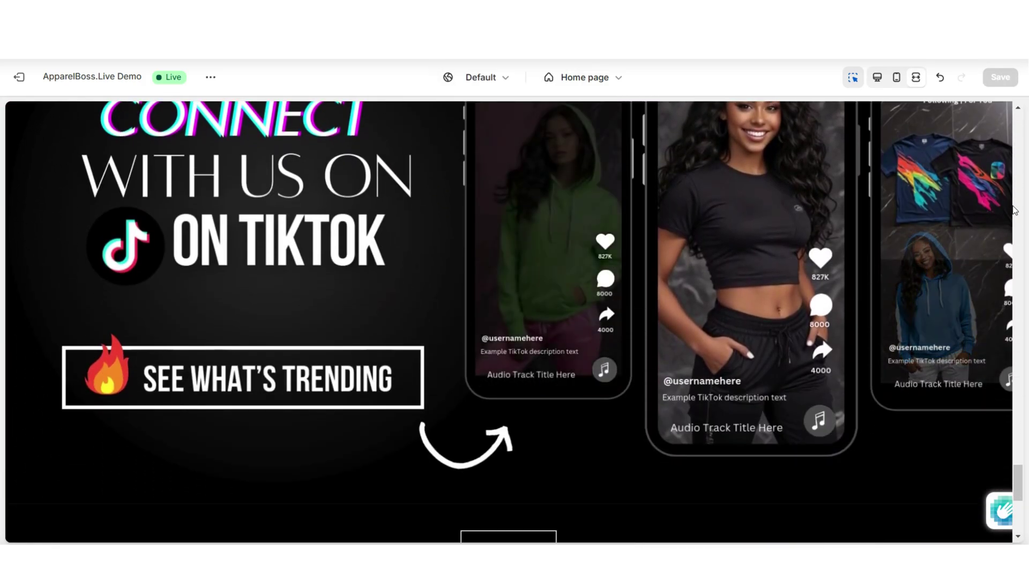
pyautogui.scroll(-4, 1014, 209)
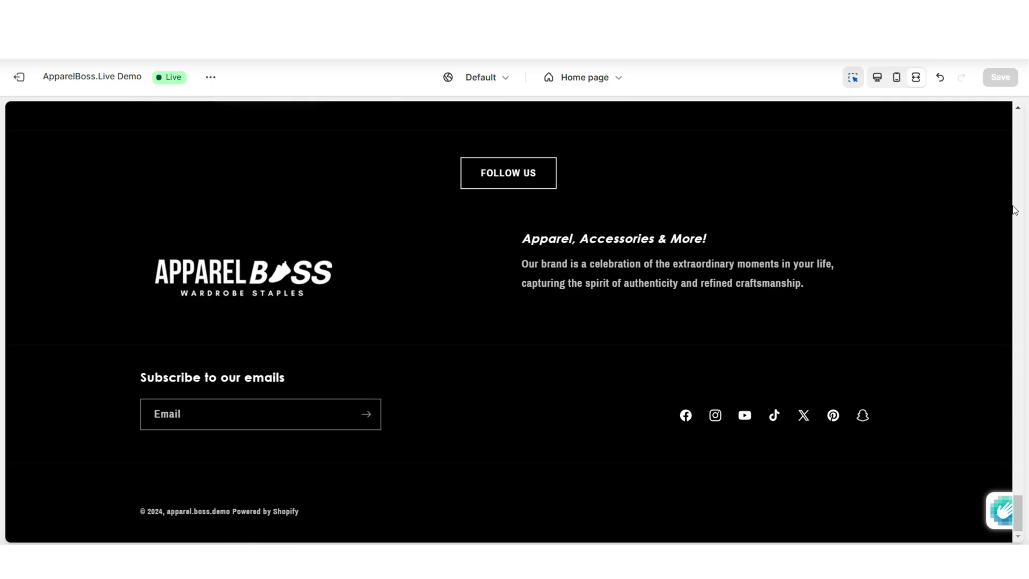
pyautogui.click(268, 414)
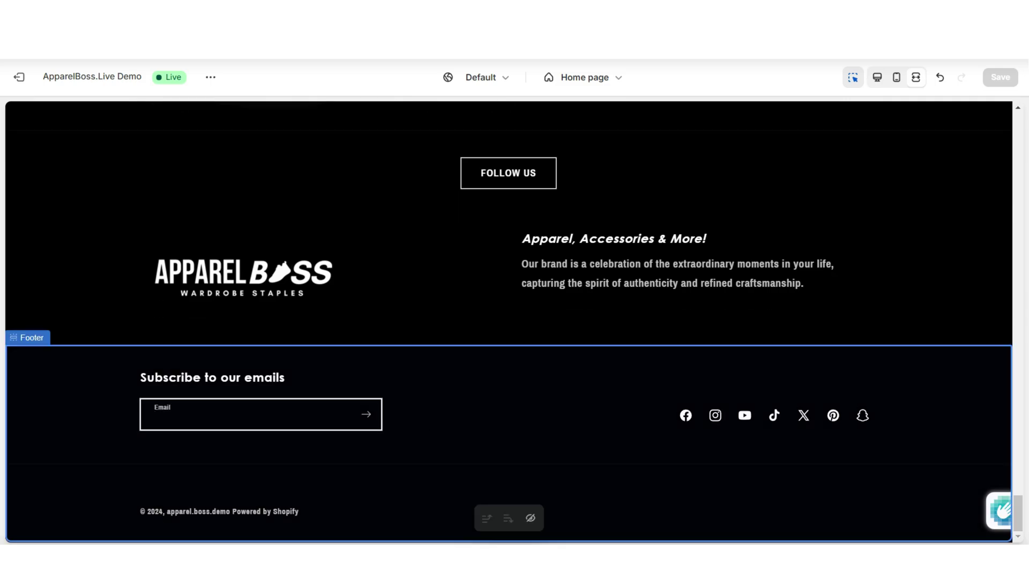
pyautogui.click(339, 395)
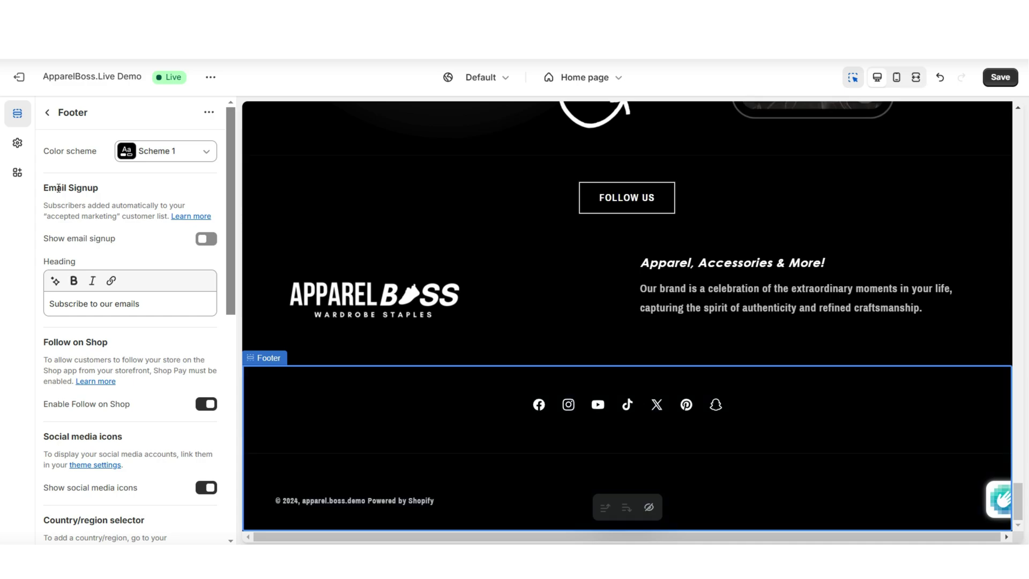
pyautogui.click(207, 243)
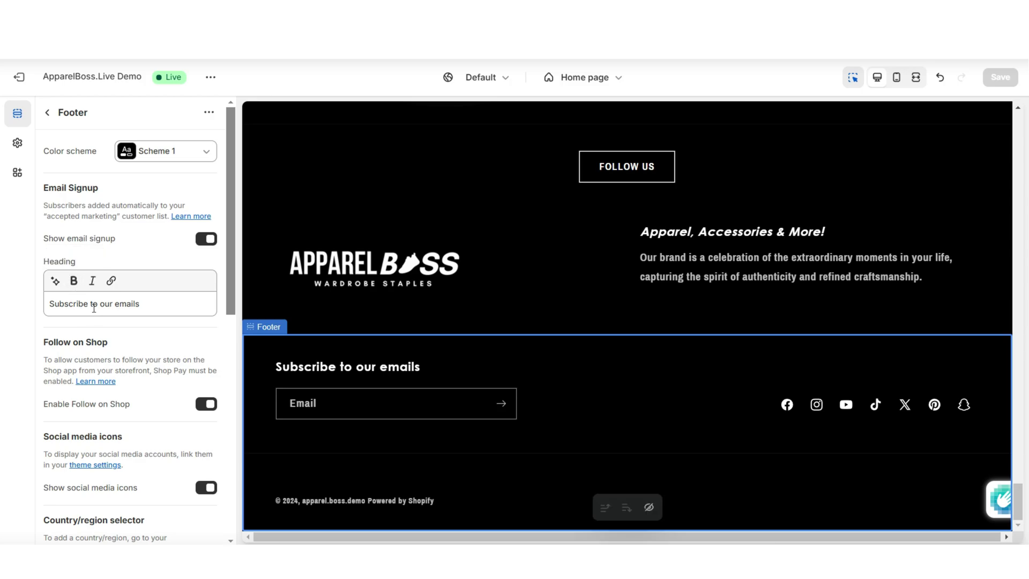
# Review the home page's TikTok section and the contact page in full-screen view
pyautogui.click(916, 77)
pyautogui.scroll(-10, 1020, 451)
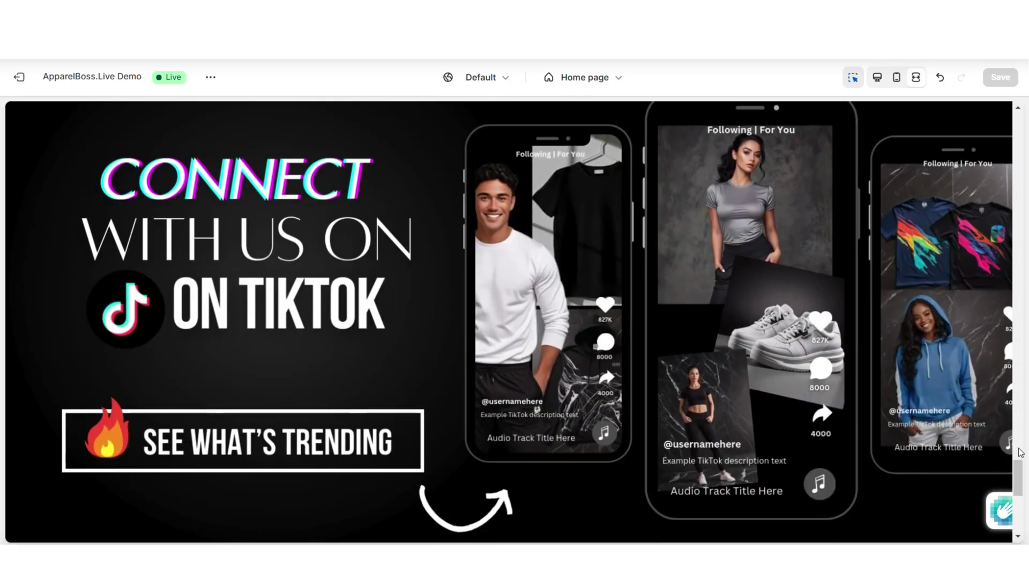
pyautogui.scroll(-3, 1020, 452)
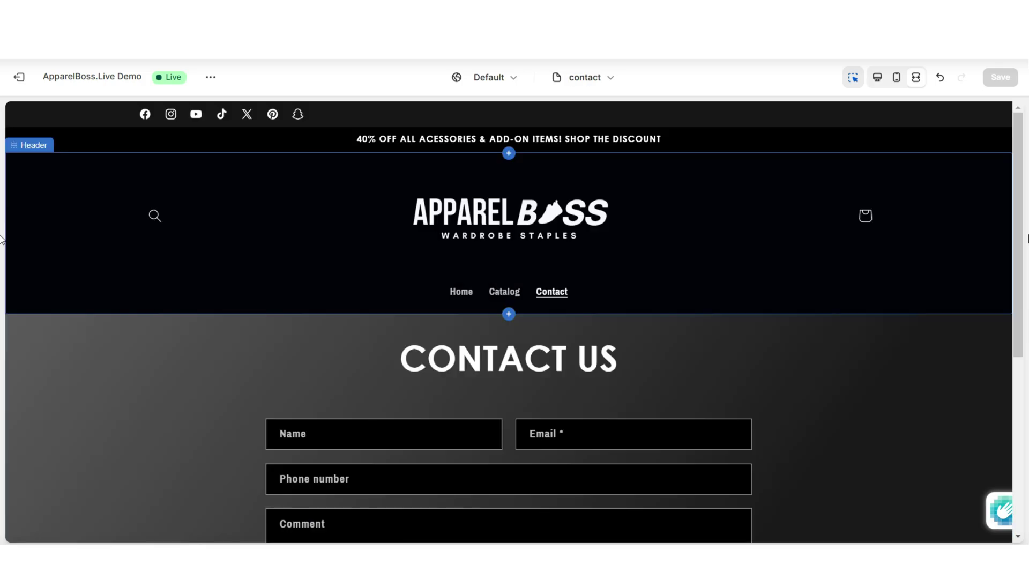
pyautogui.scroll(-5, 314, 347)
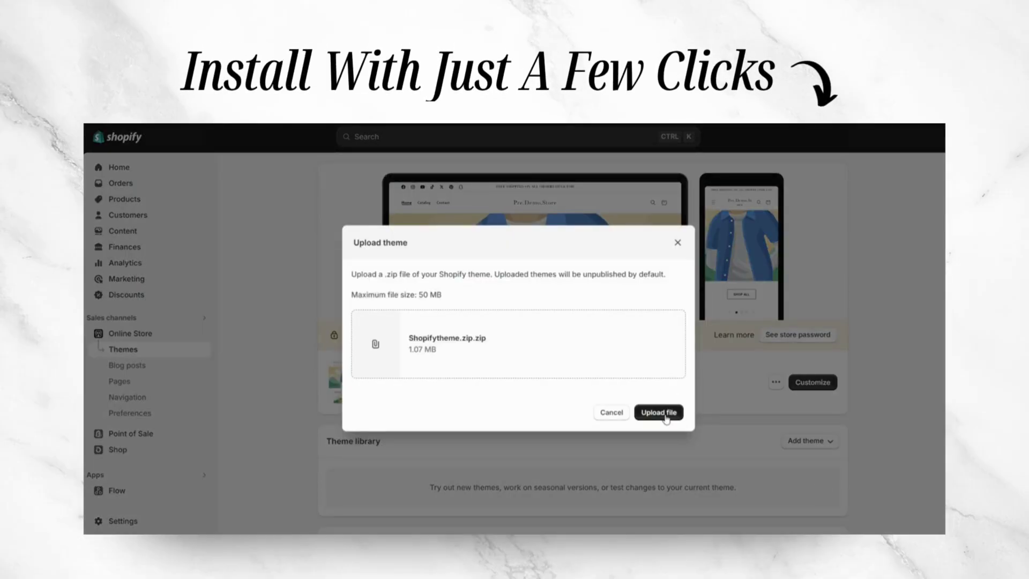
# Upload the theme file Shopifytheme.zip.zip to the store's theme library
pyautogui.click(658, 412)
pyautogui.scroll(-2, 583, 343)
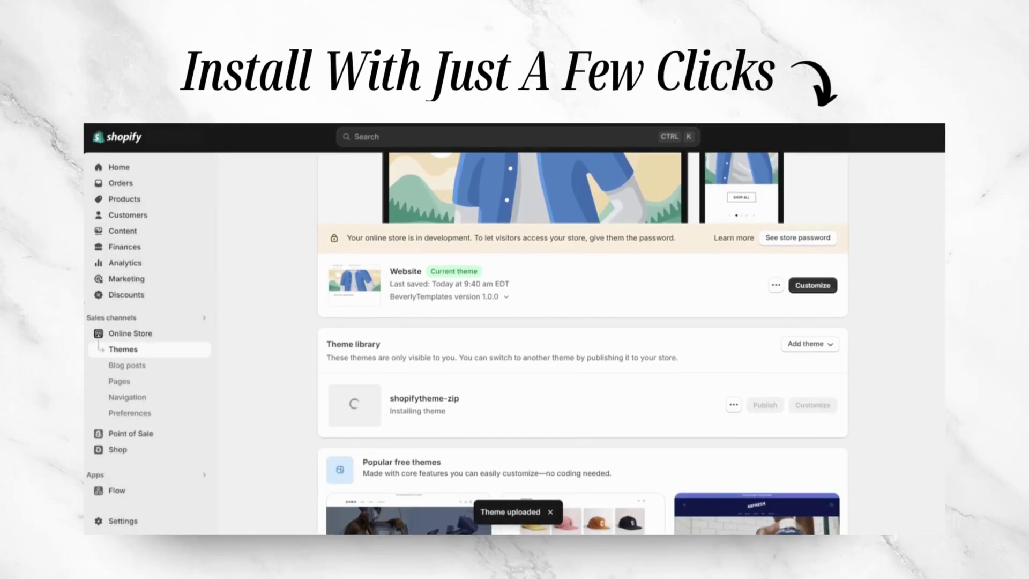